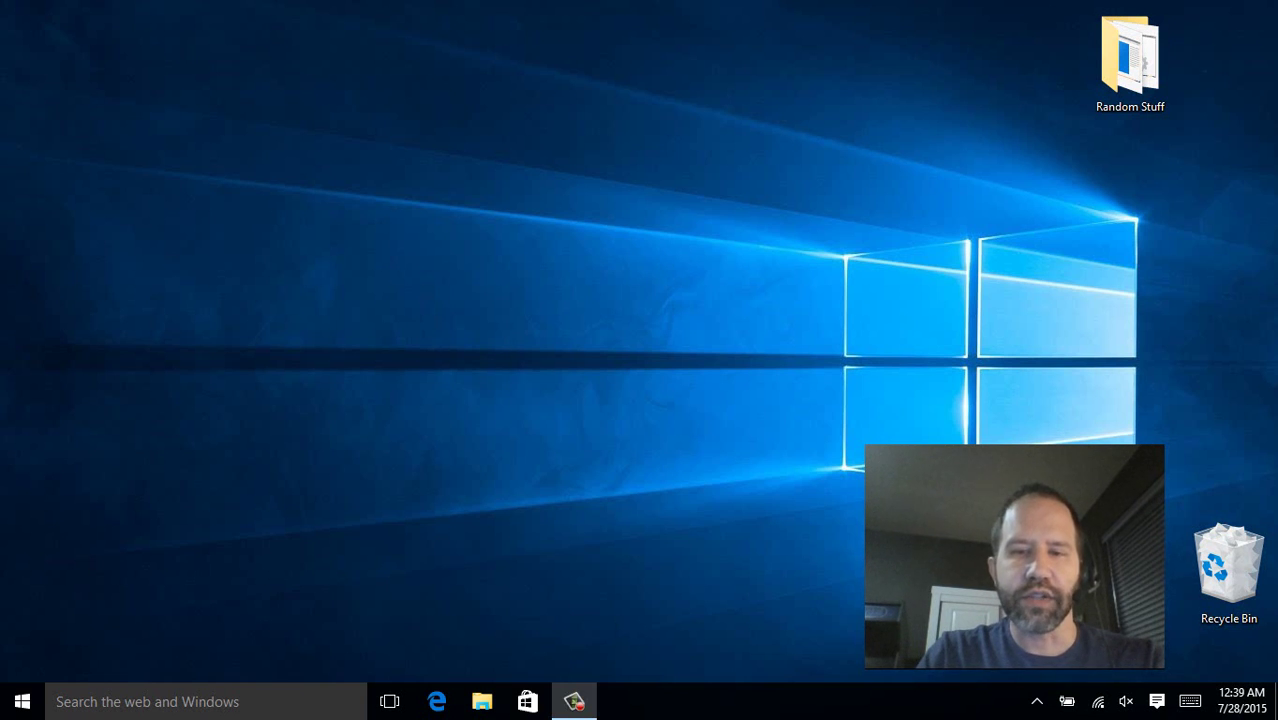
Step: Open the Start menu and browse the Life at a glance and Play and explore tiles
left_click(7, 704)
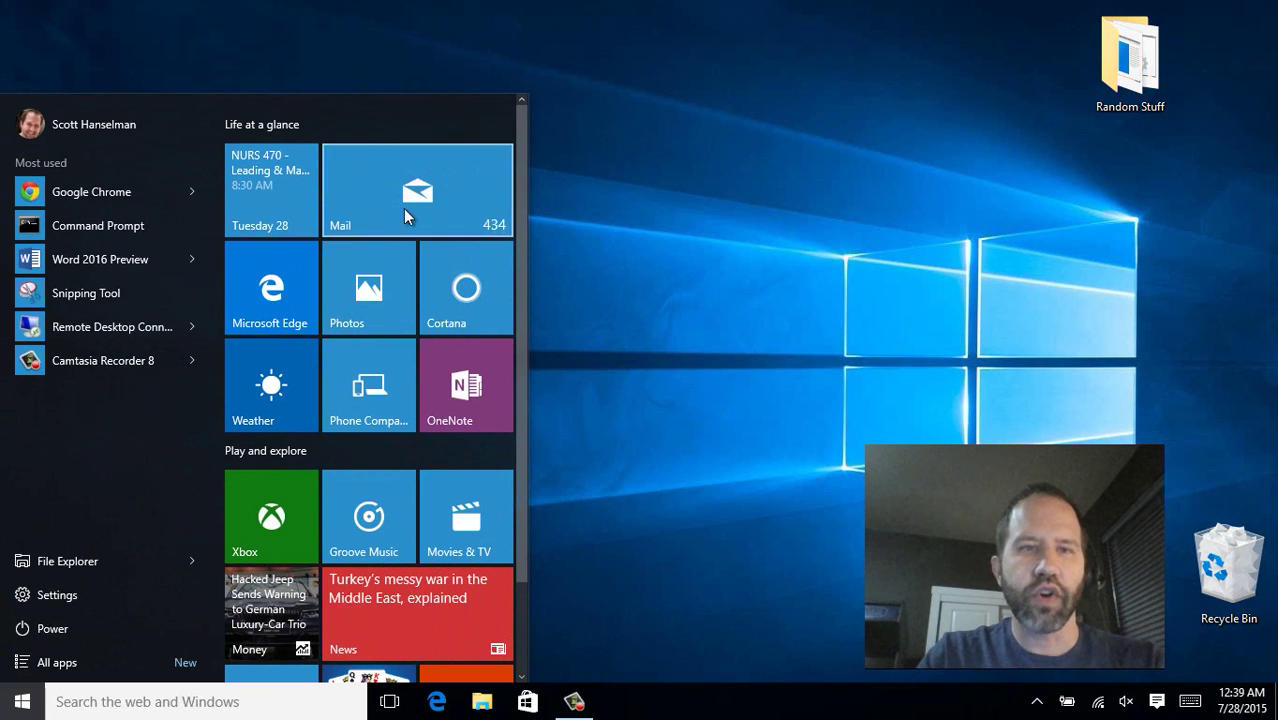
scroll(372, 256, "down", 2)
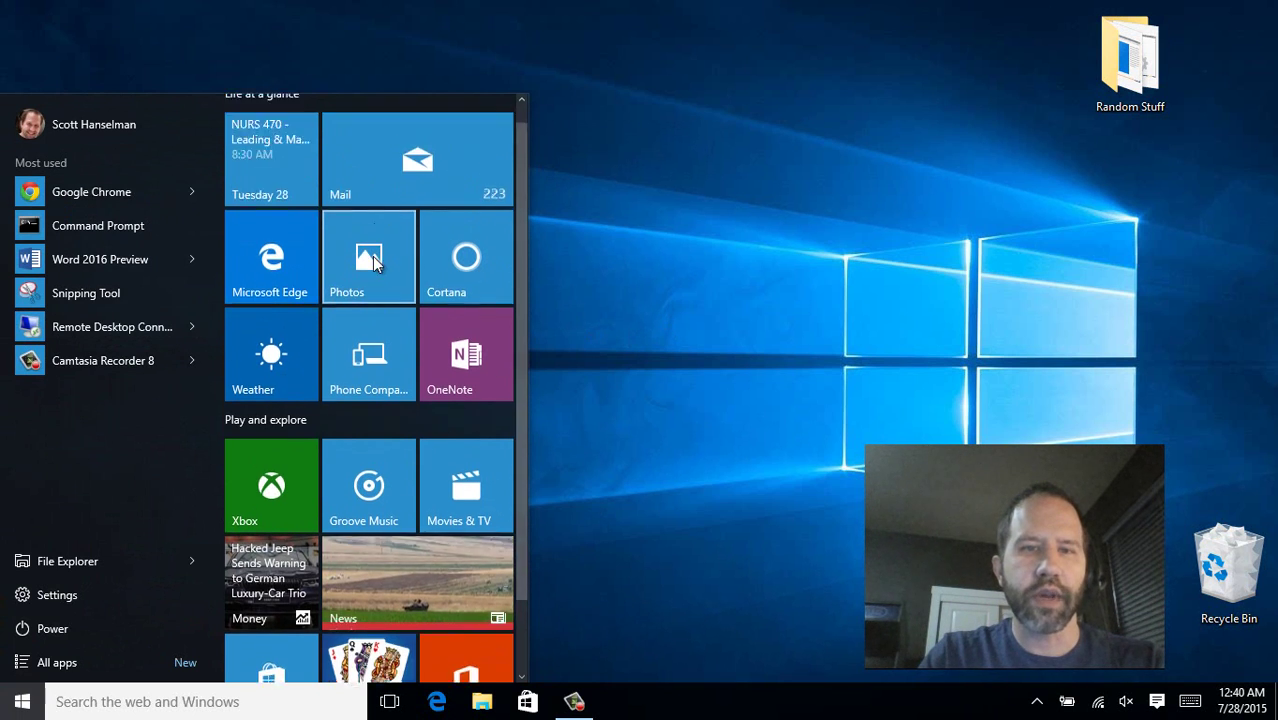
scroll(390, 285, "up", 2)
scroll(390, 285, "down", 2)
scroll(390, 285, "up", 2)
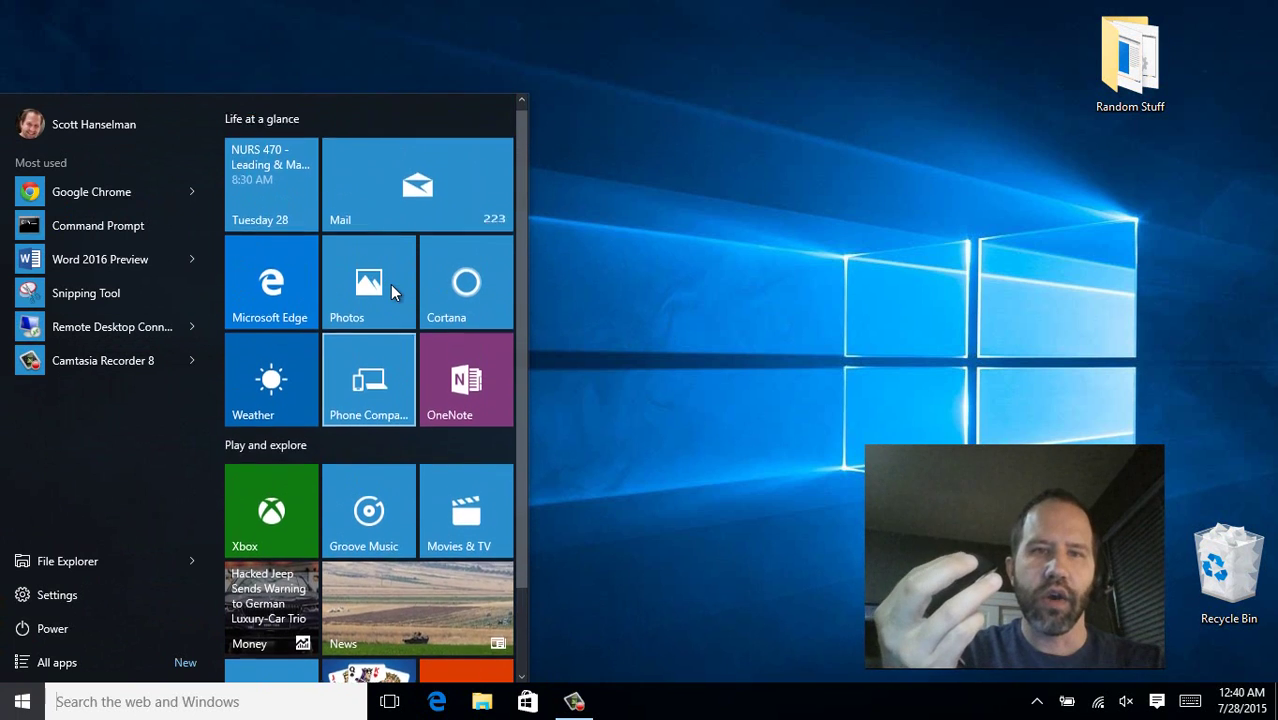
scroll(390, 285, "down", 2)
scroll(390, 284, "up", 2)
scroll(390, 284, "down", 2)
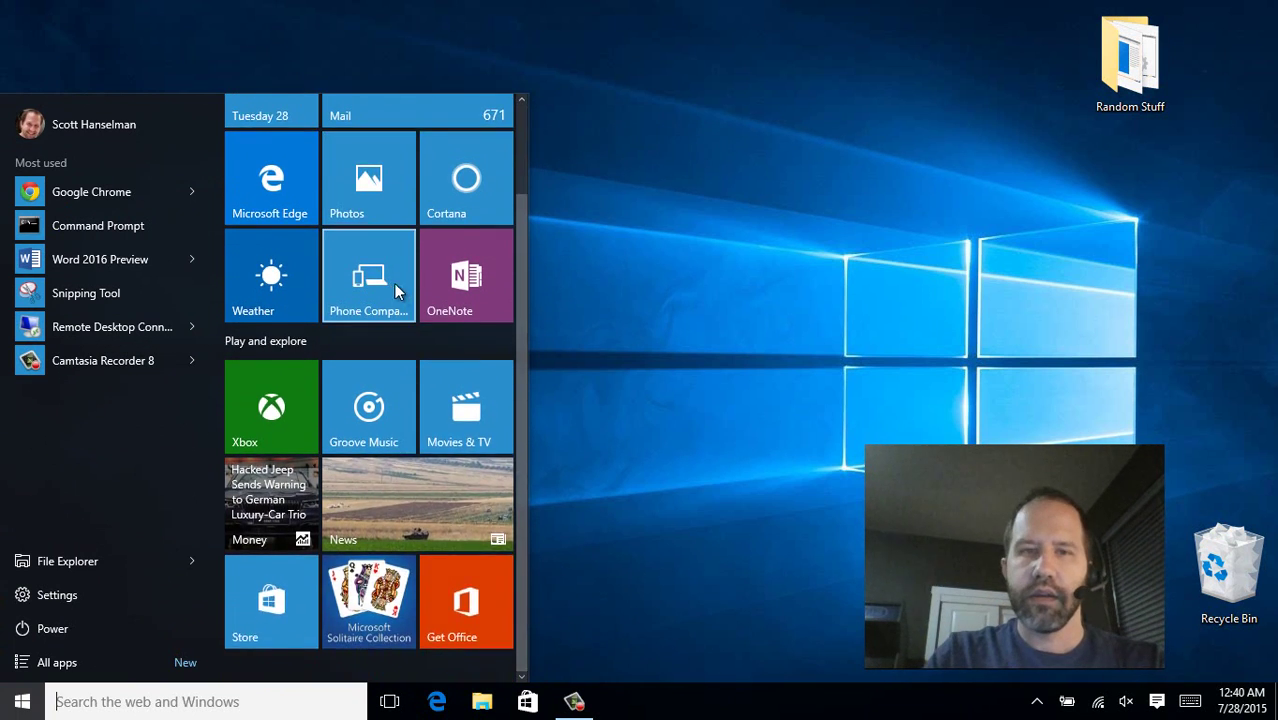
scroll(394, 283, "up", 2)
scroll(397, 265, "down", 2)
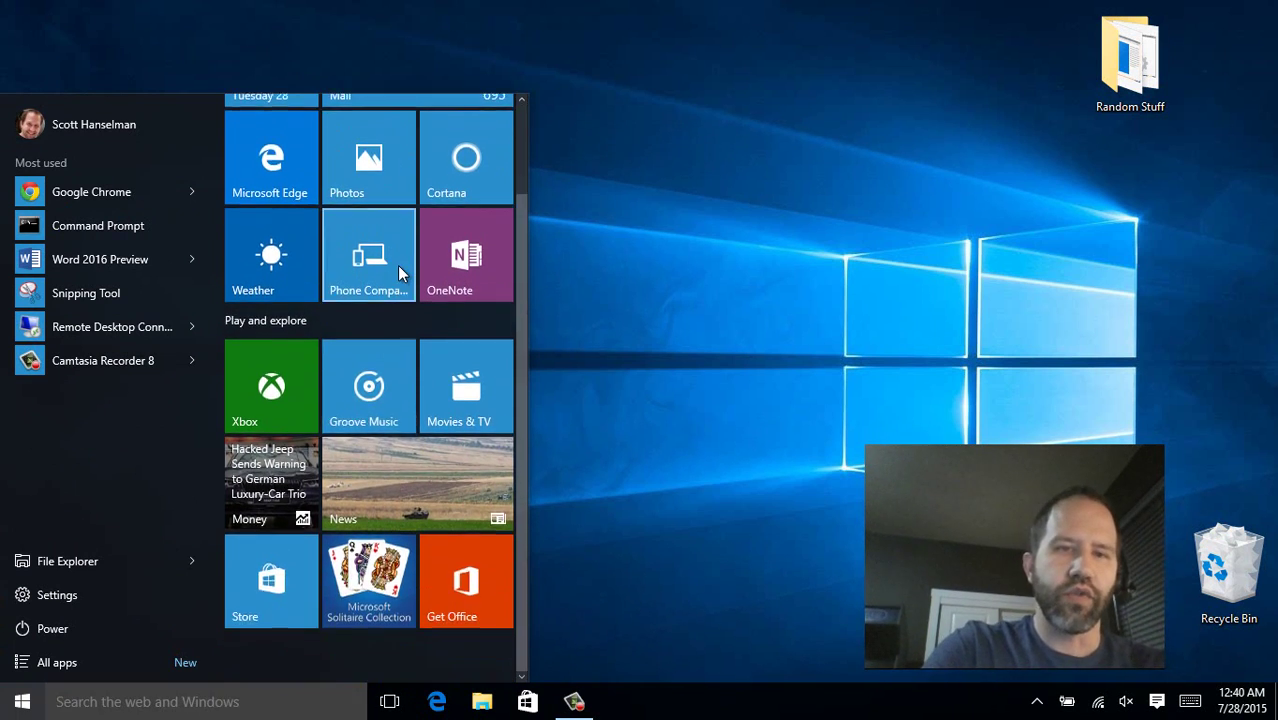
scroll(397, 265, "up", 1)
scroll(397, 265, "up", 2)
scroll(397, 265, "down", 1)
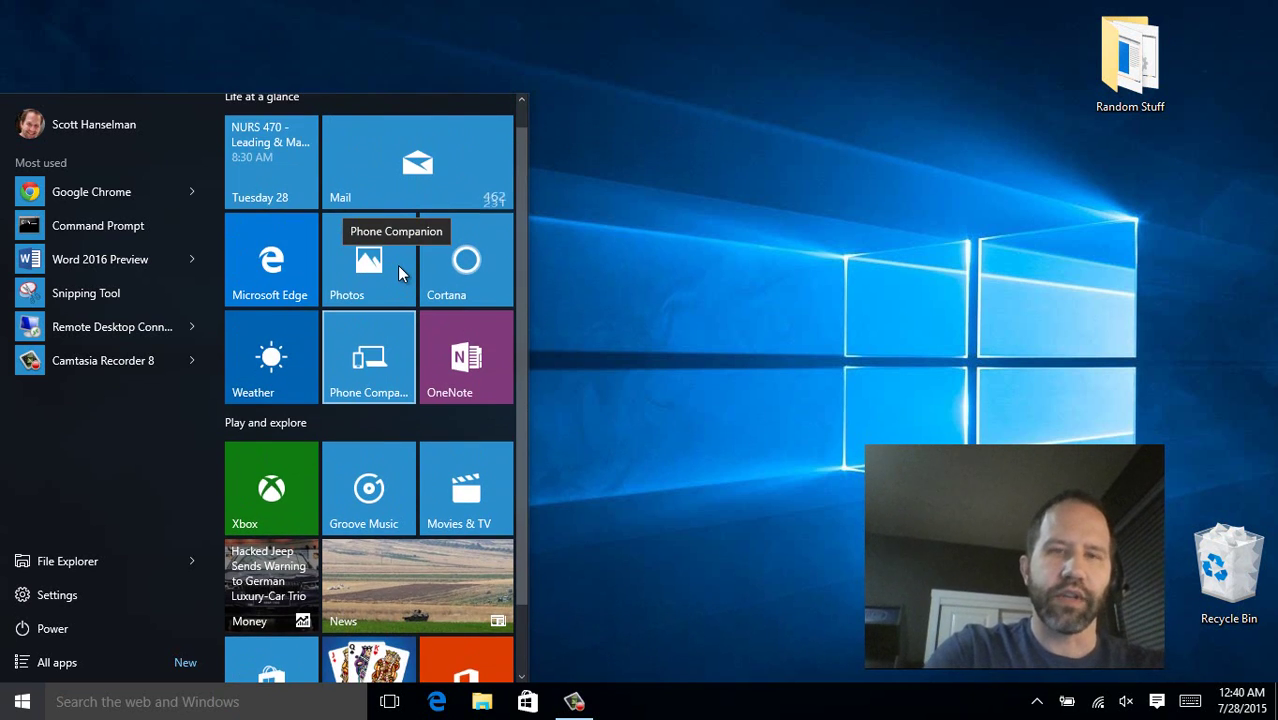
scroll(397, 265, "down", 1)
scroll(397, 265, "up", 1)
scroll(397, 265, "down", 2)
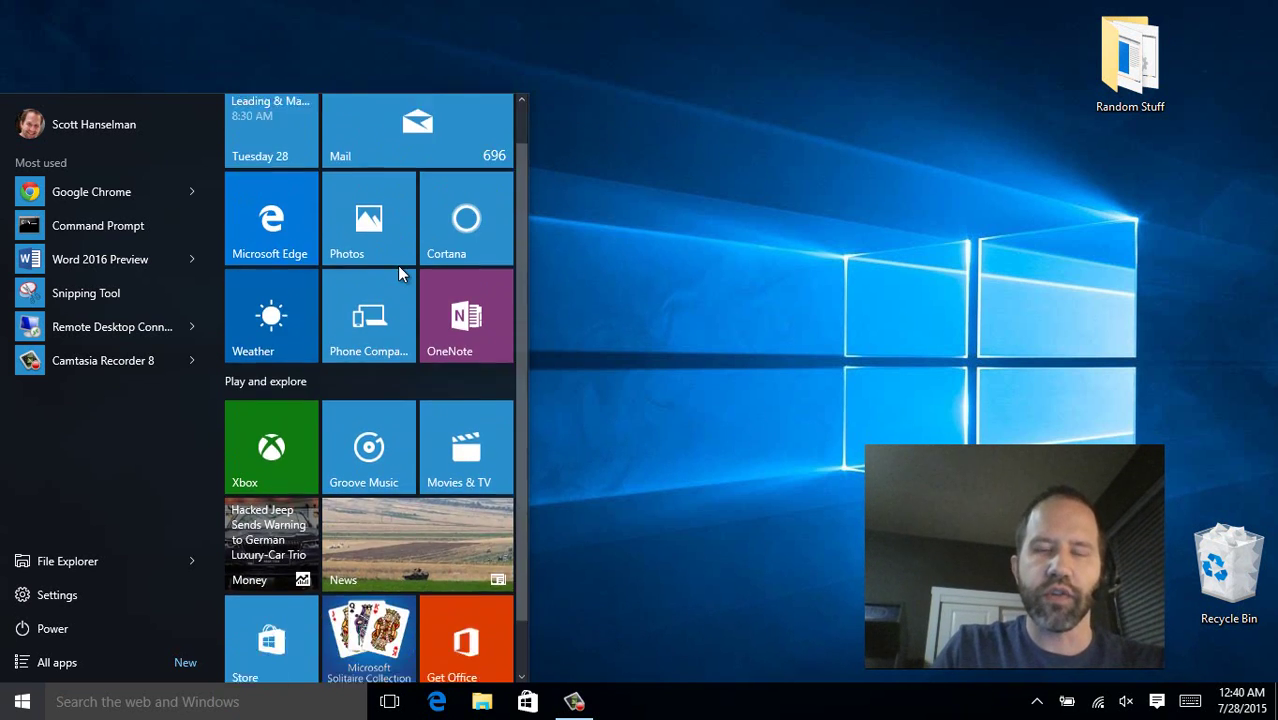
scroll(397, 265, "up", 2)
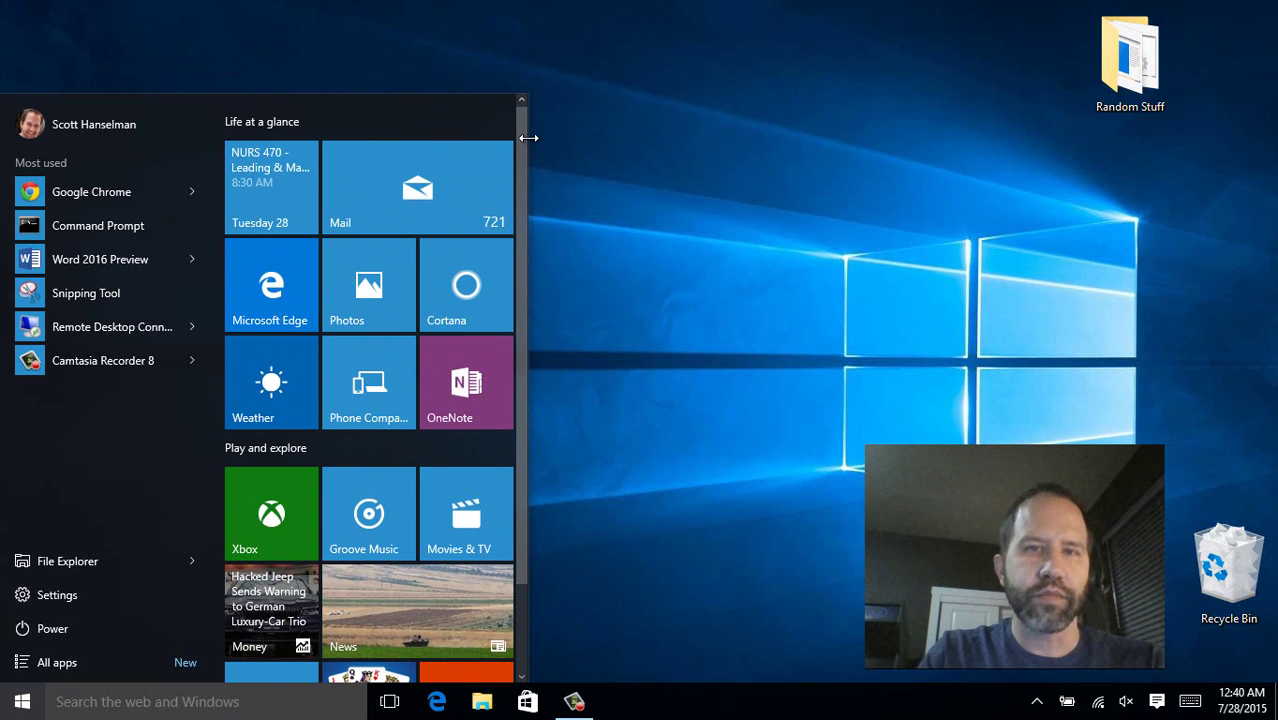
Step: Widen the Start menu to two tile columns and try changing its height
left_click_drag(536, 140, 562, 143)
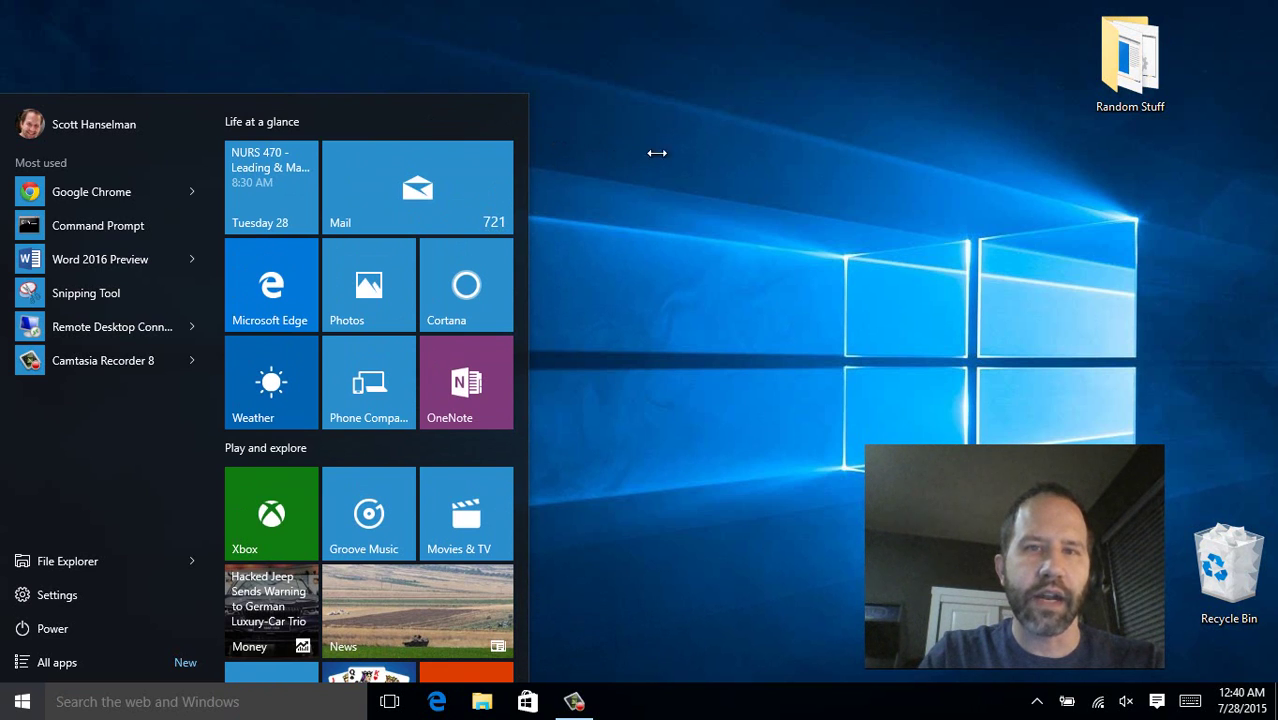
left_click_drag(657, 153, 838, 203)
mouse_move(686, 192)
left_mouse_down()
mouse_move(521, 183)
mouse_move(710, 192)
left_mouse_up()
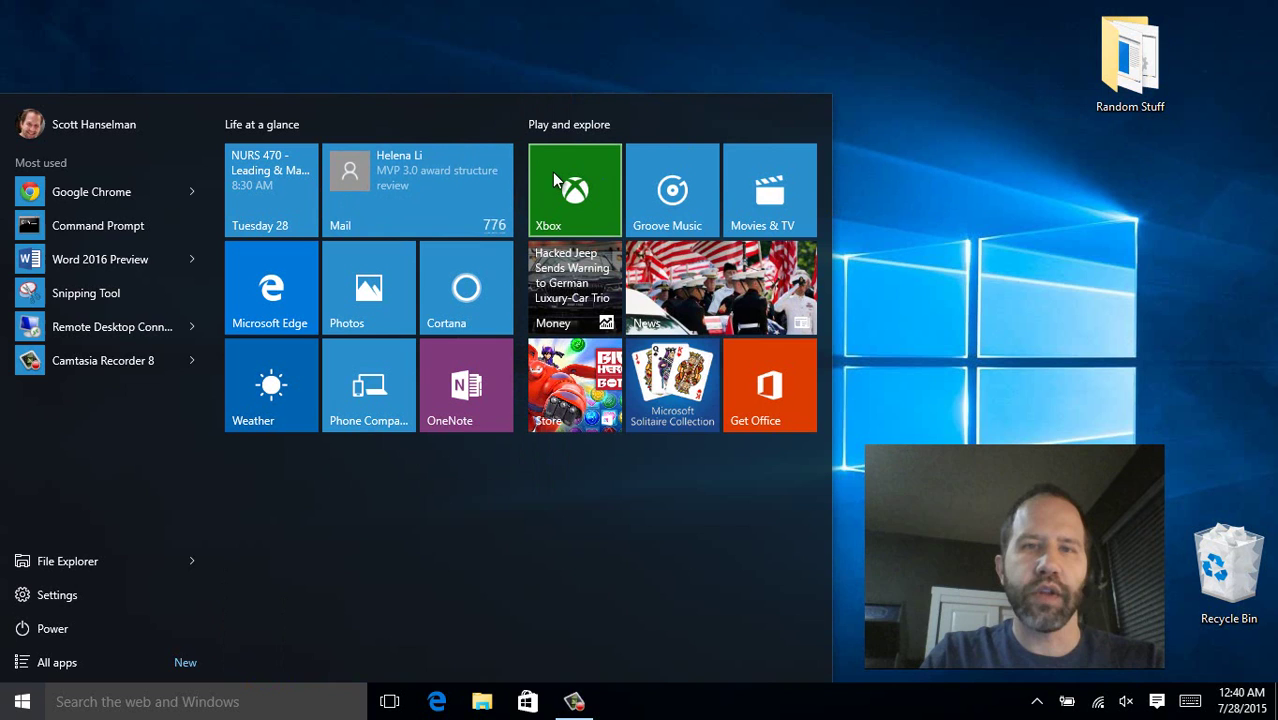
mouse_move(499, 97)
left_mouse_down()
mouse_move(490, 362)
mouse_move(497, 87)
left_mouse_up()
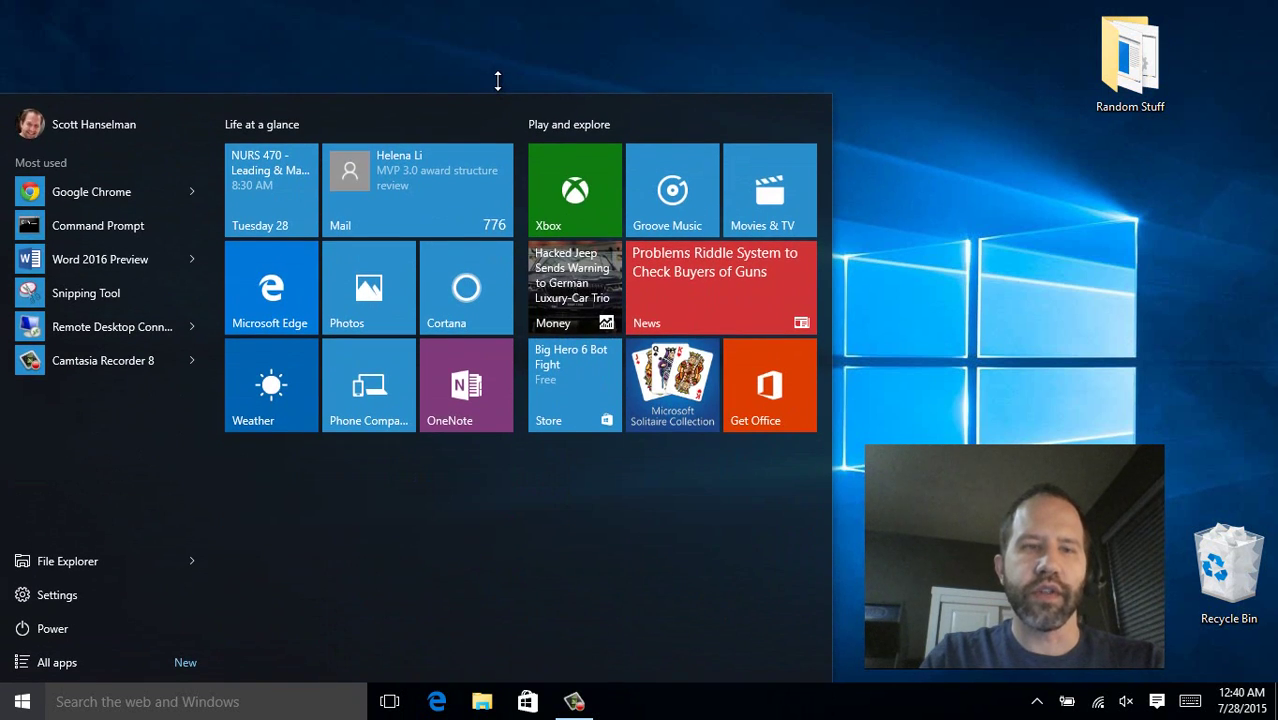
Step: Resize the Mail, Xbox and Money tiles to Large
right_click(392, 171)
mouse_move(425, 218)
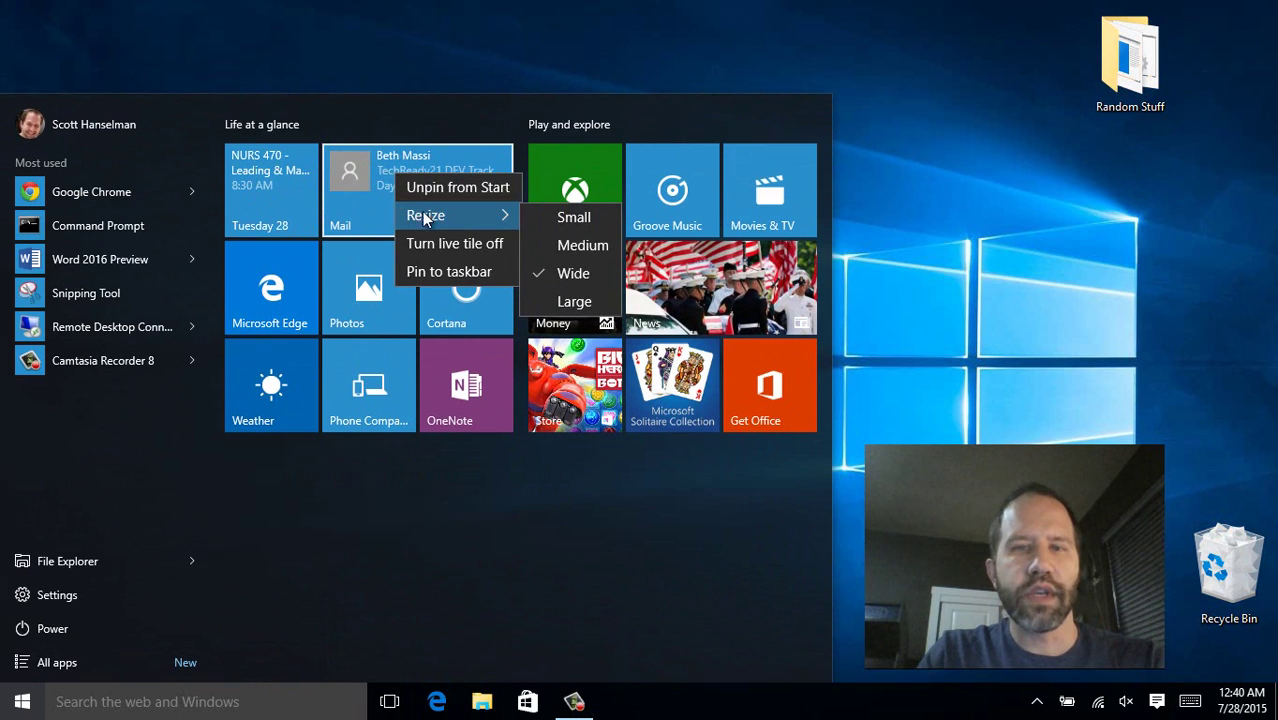
left_click(563, 301)
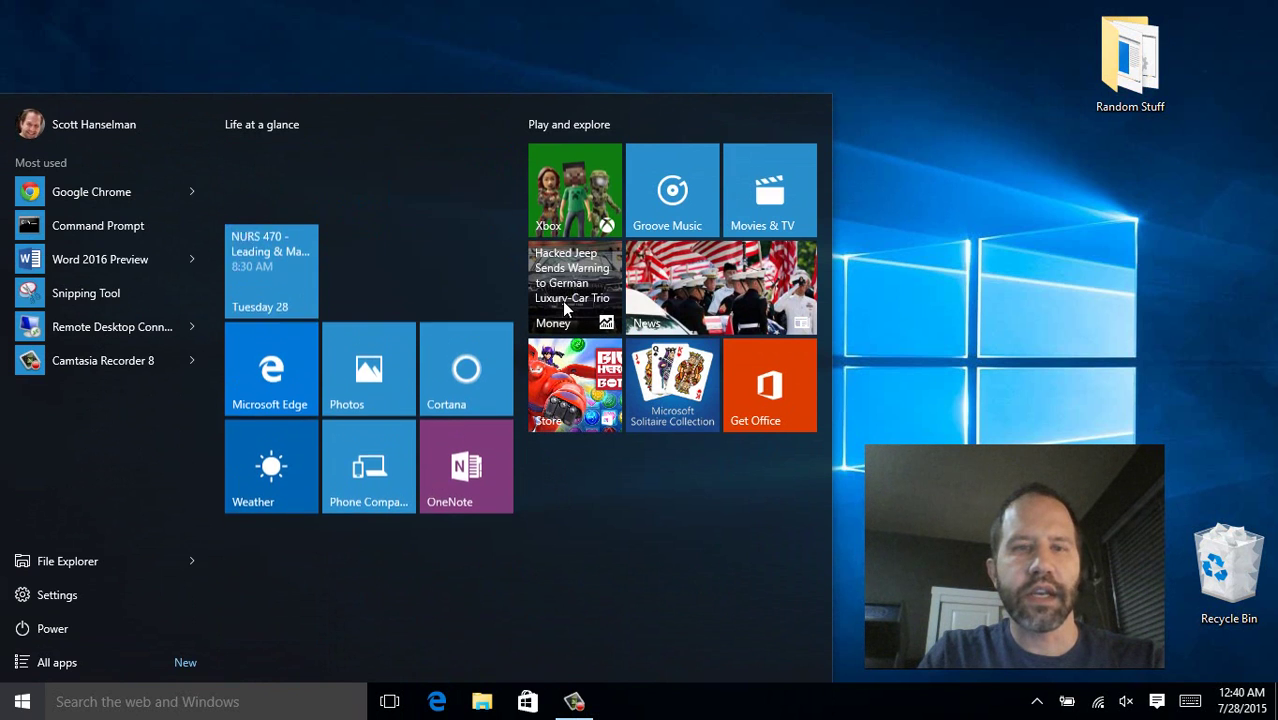
right_click(568, 232)
mouse_move(588, 266)
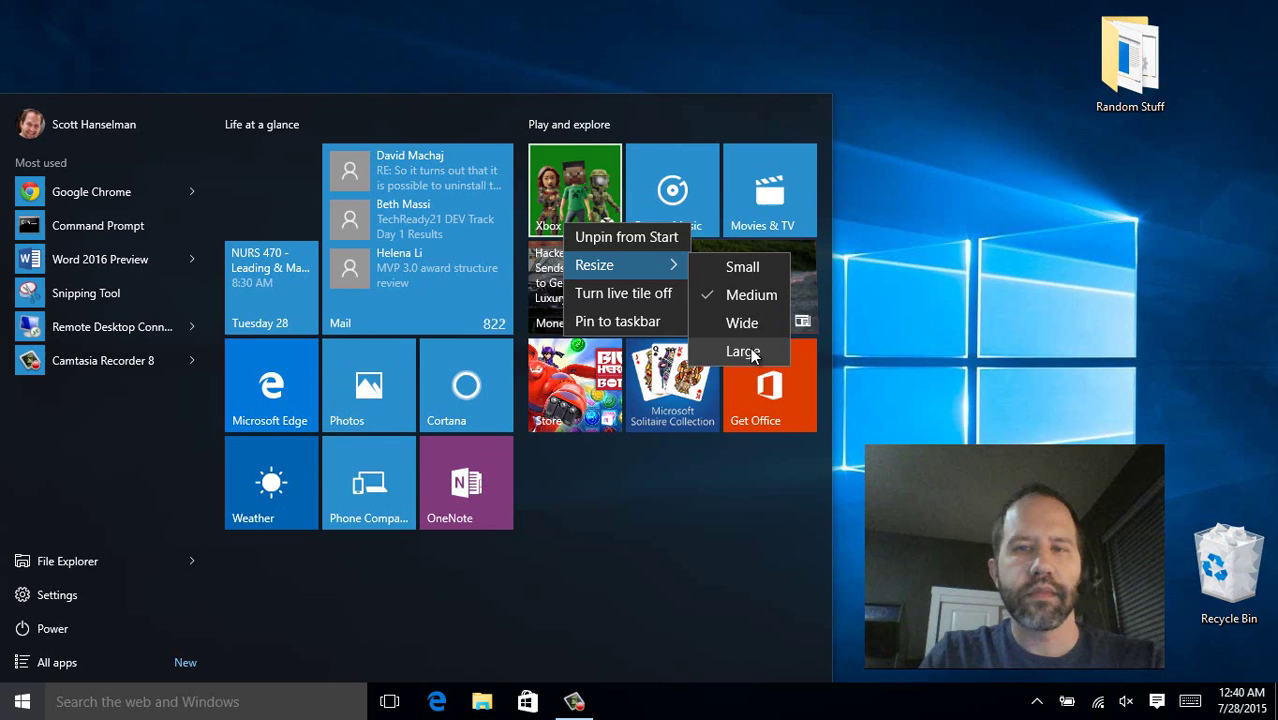
left_click(745, 352)
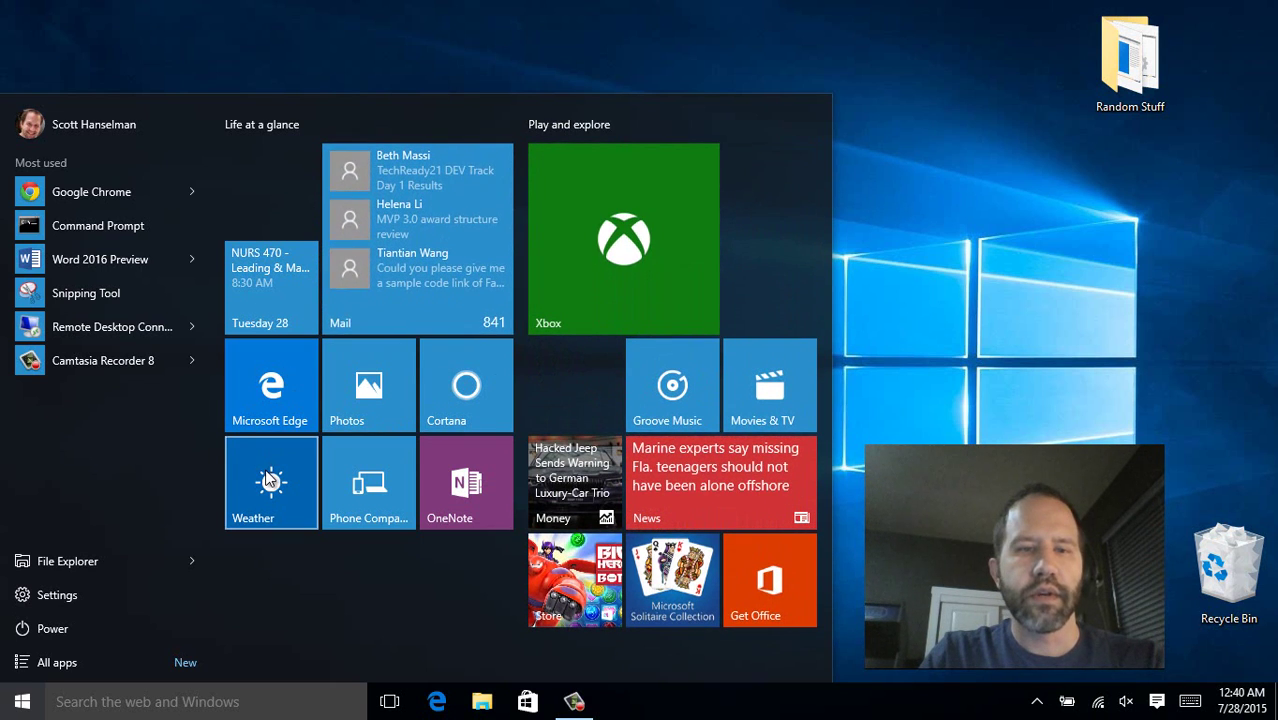
right_click(581, 489)
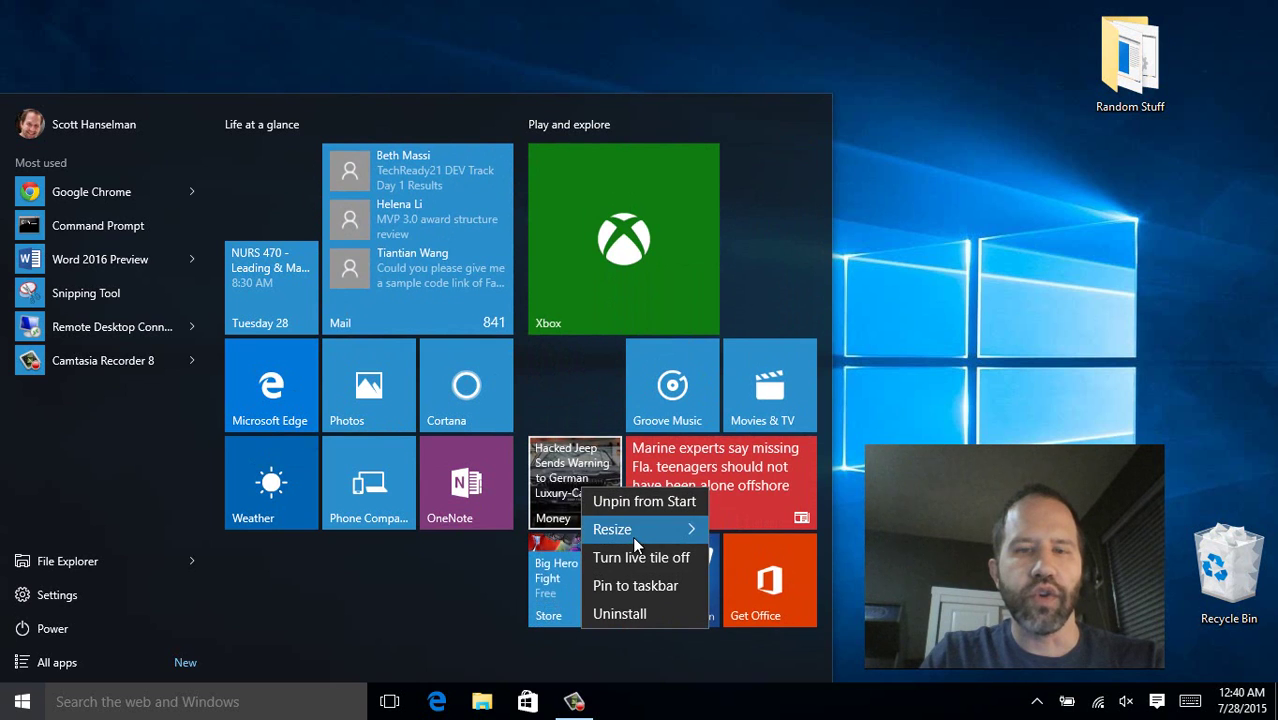
mouse_move(632, 536)
left_click(760, 614)
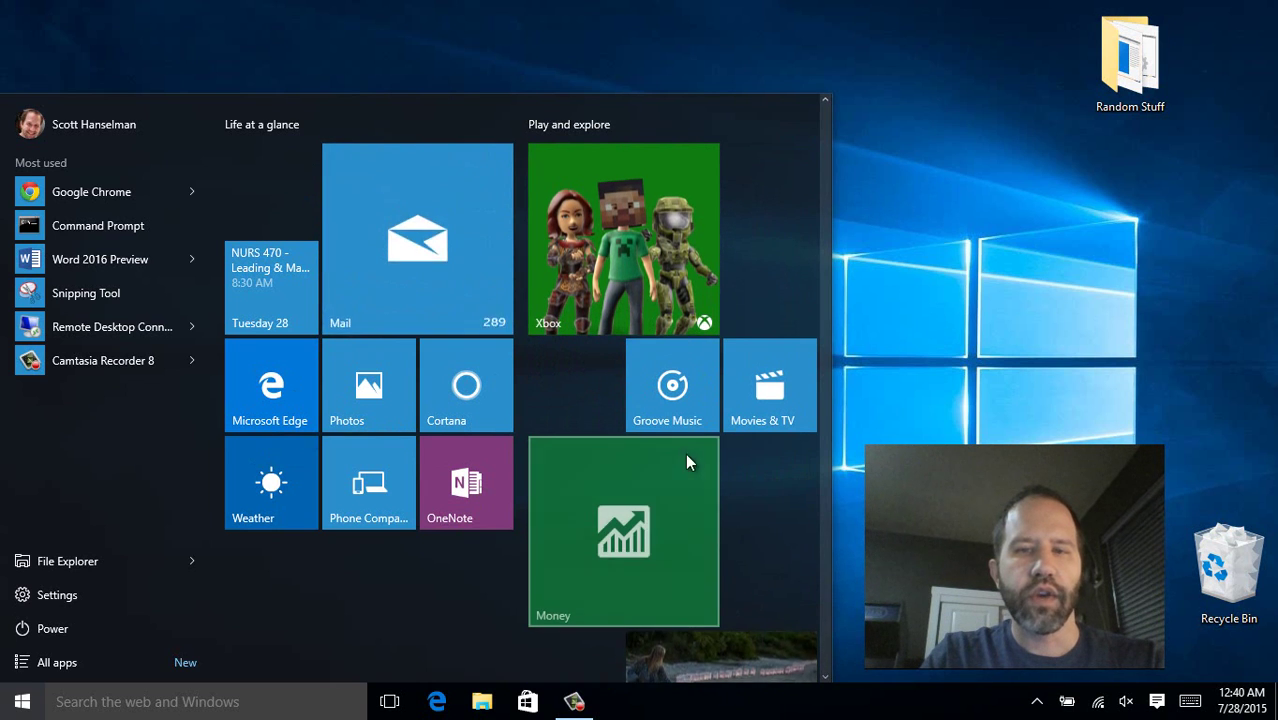
Step: Make the Groove Music tile small and move it beside Xbox
right_click(671, 389)
mouse_move(740, 431)
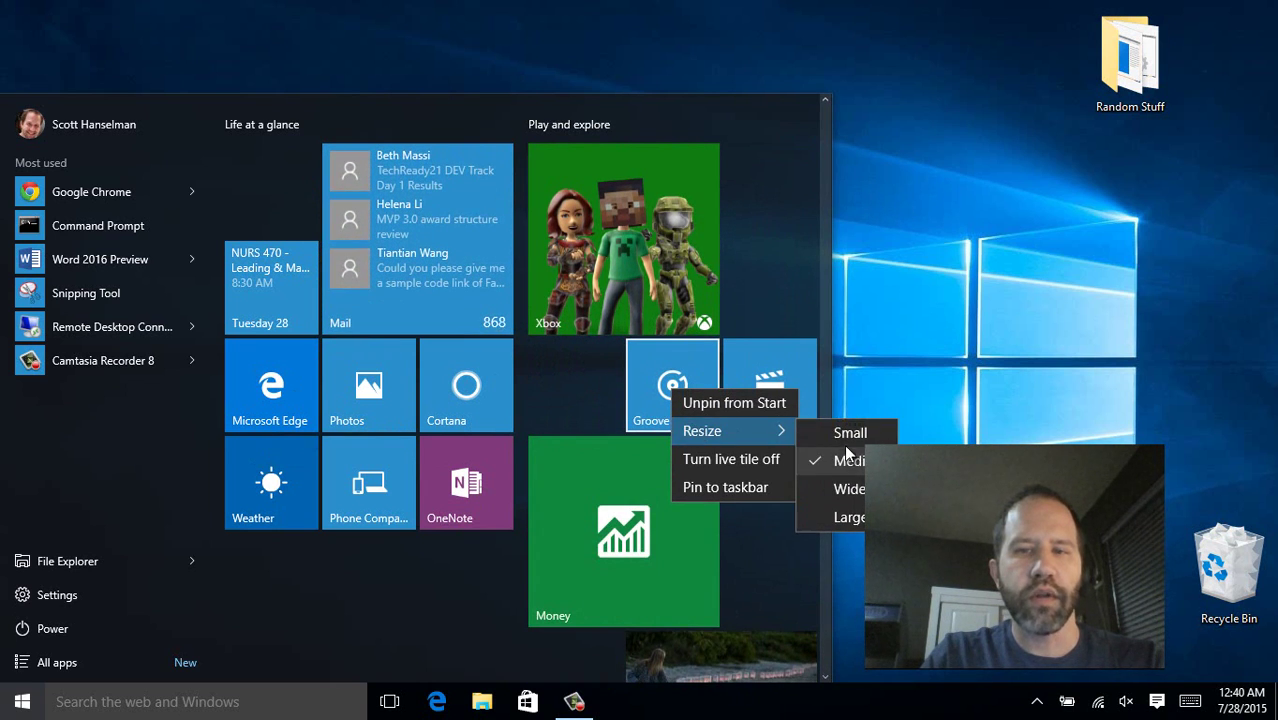
left_click(850, 433)
left_click_drag(666, 362, 748, 168)
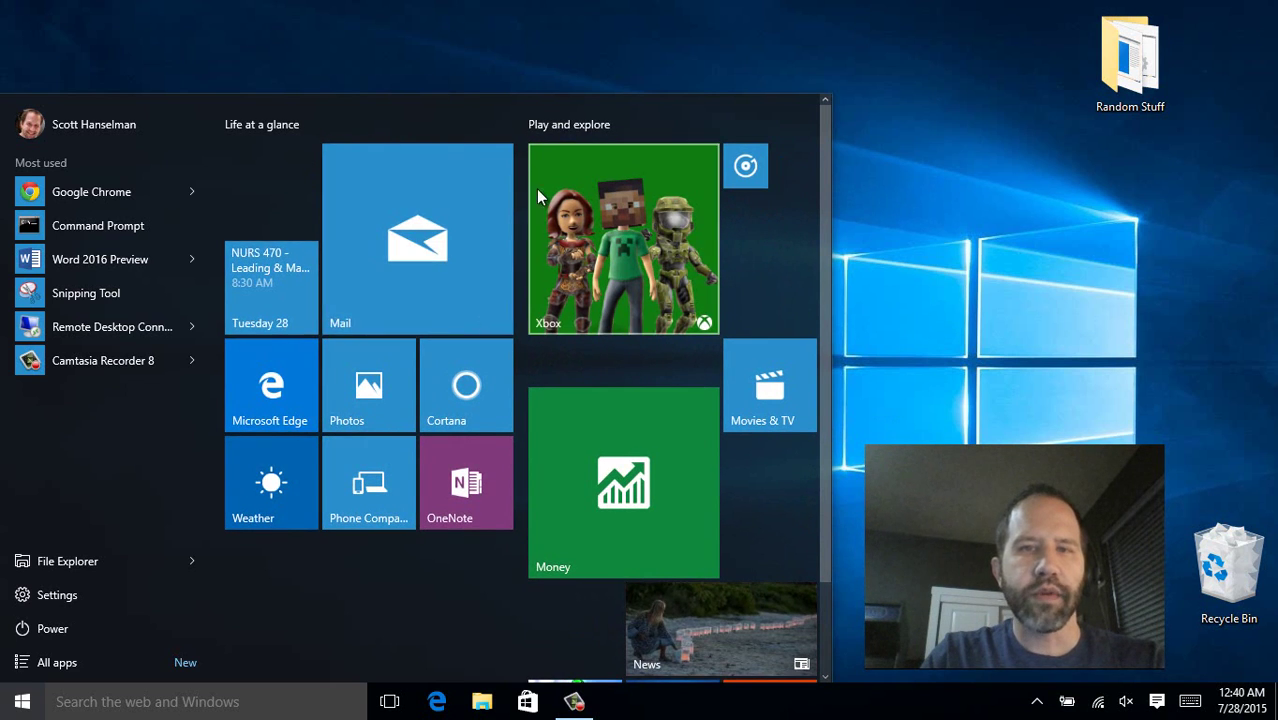
Step: Pin Word 2016 Preview to Start as a small tile right of Groove Music
right_click(62, 263)
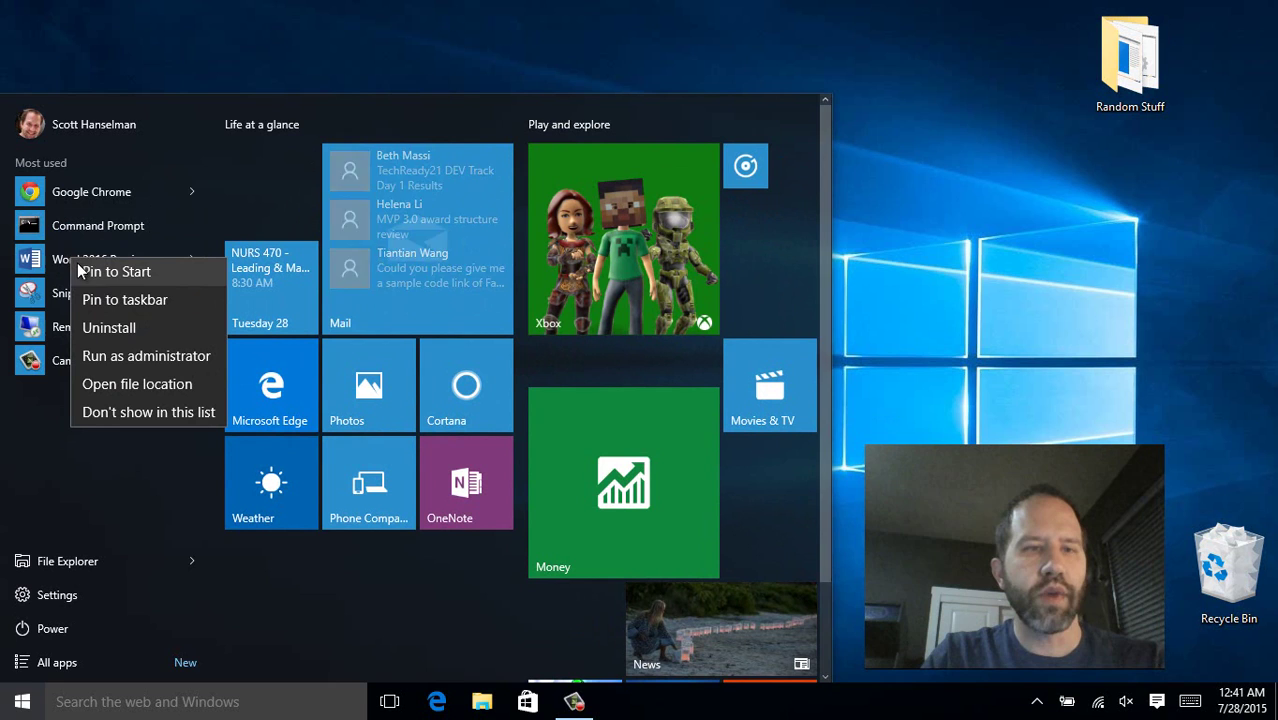
left_click(97, 271)
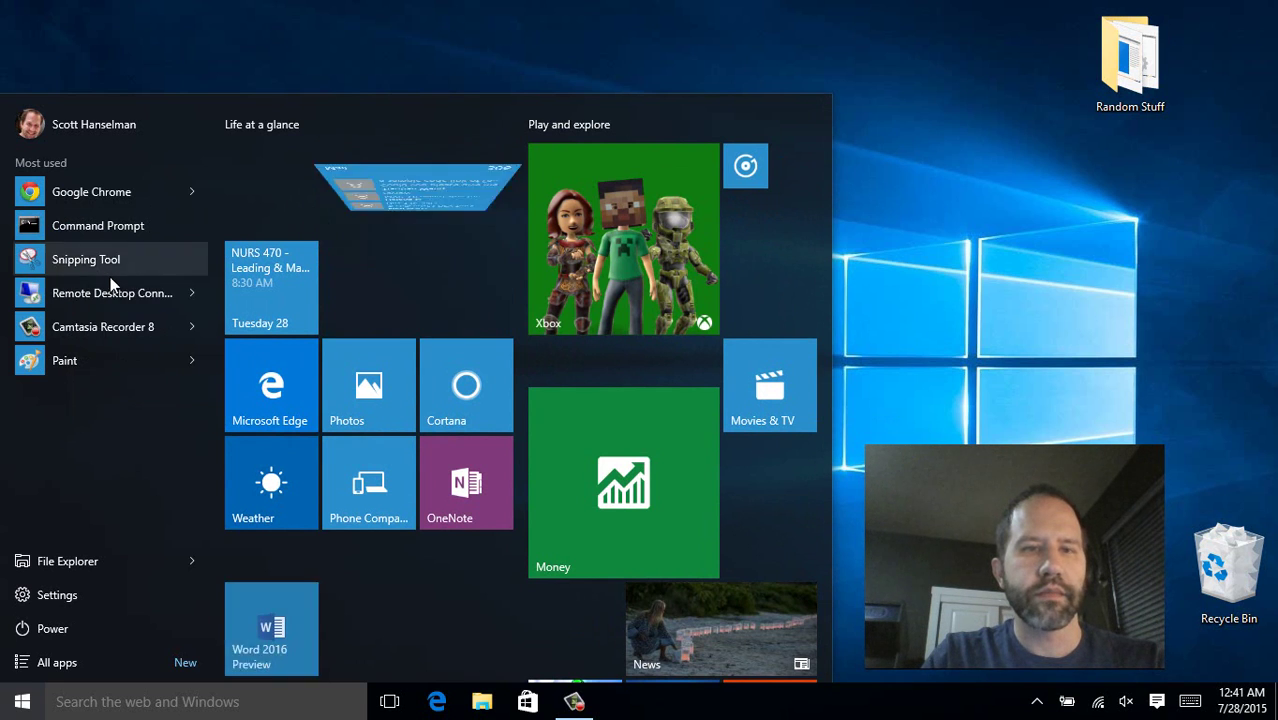
left_click_drag(272, 626, 790, 290)
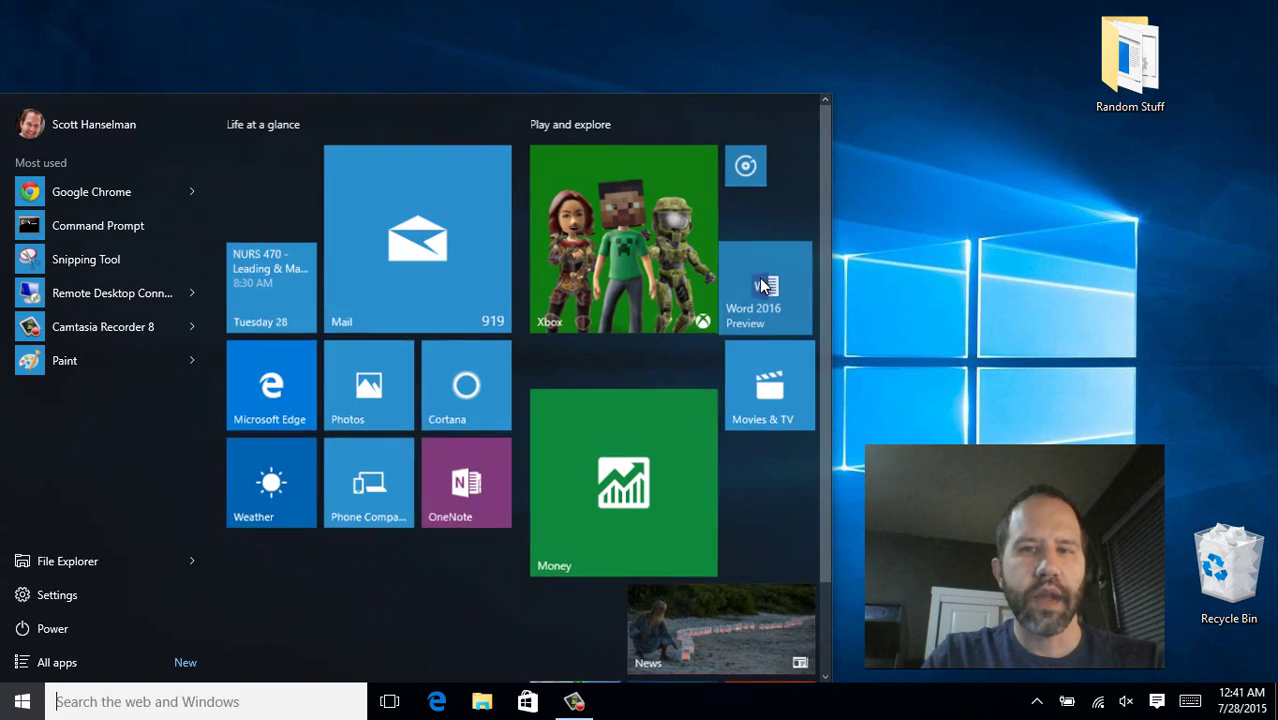
right_click(779, 305)
mouse_move(910, 322)
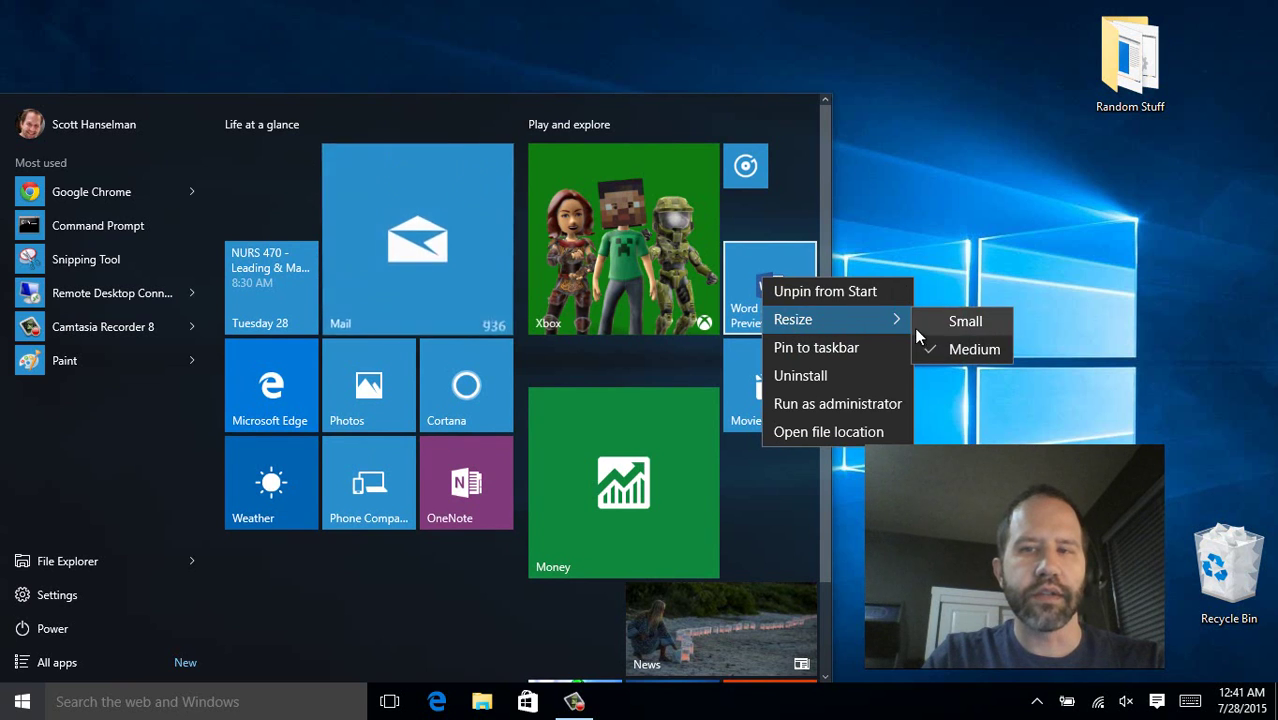
left_click(949, 322)
left_click_drag(735, 268, 796, 163)
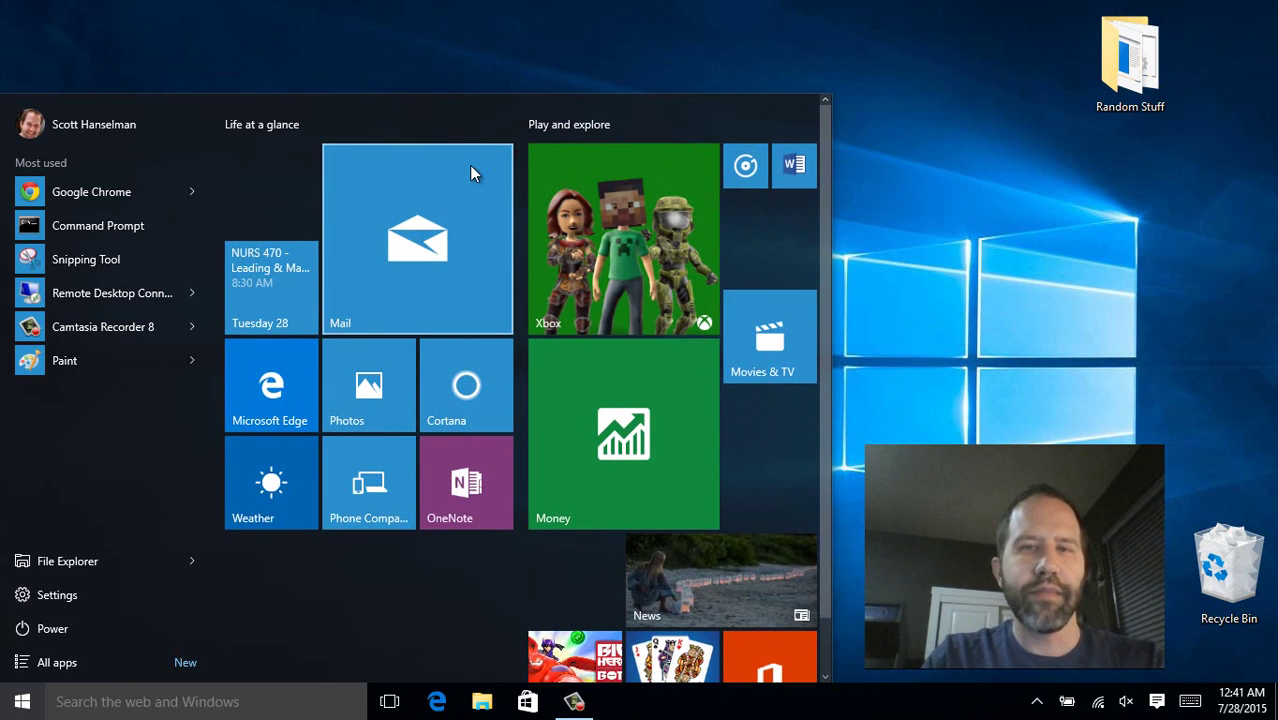
Step: Rename the Play and explore group to 'Cool Stuff'
left_click(575, 123)
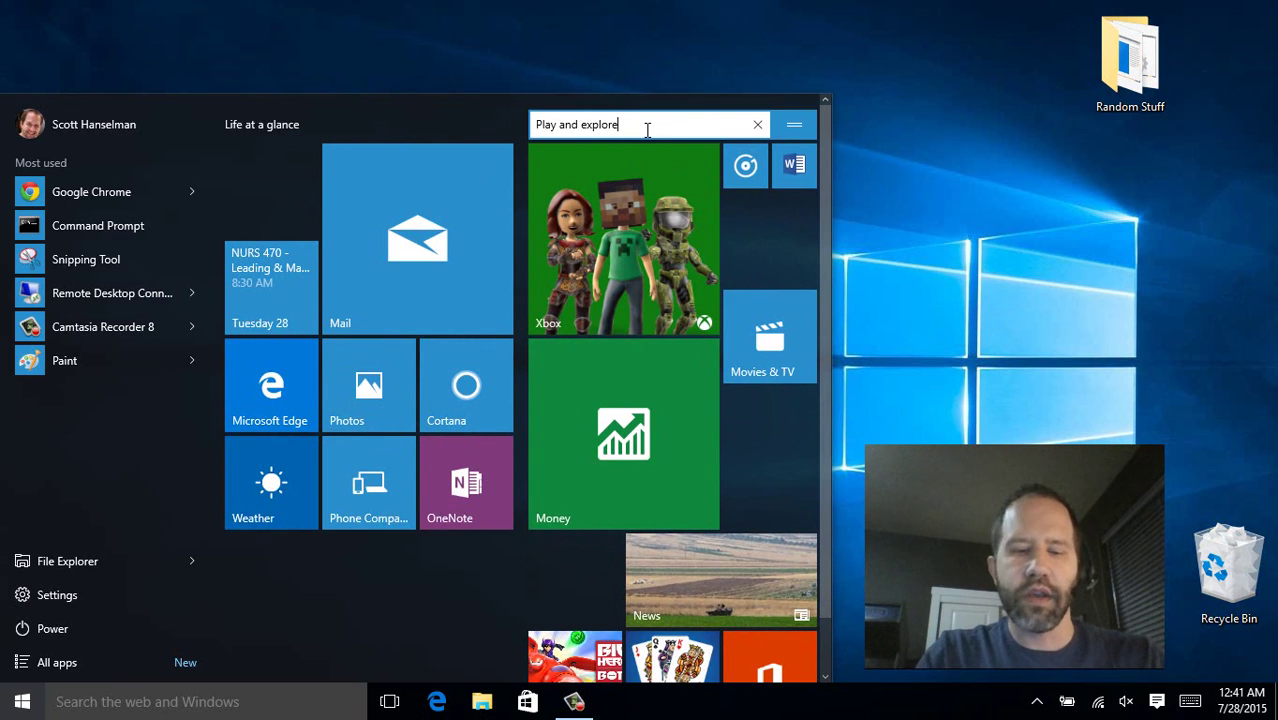
type("Cool Stuff")
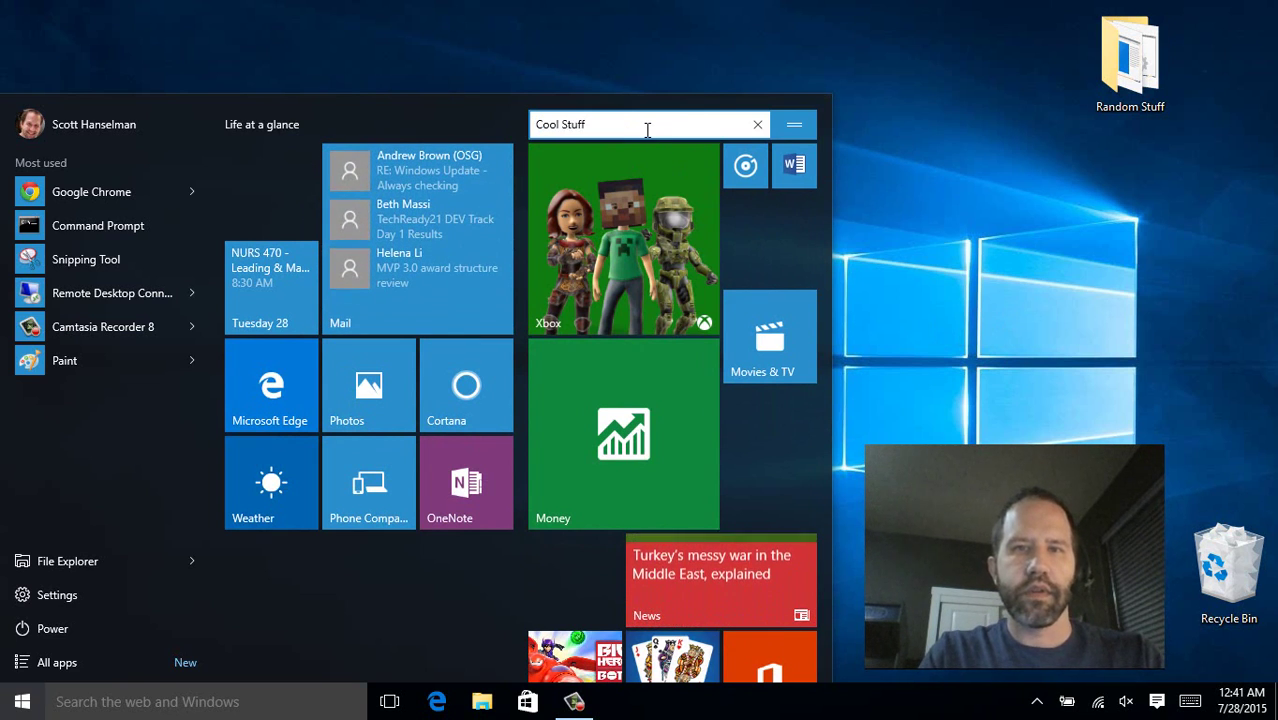
key("Return")
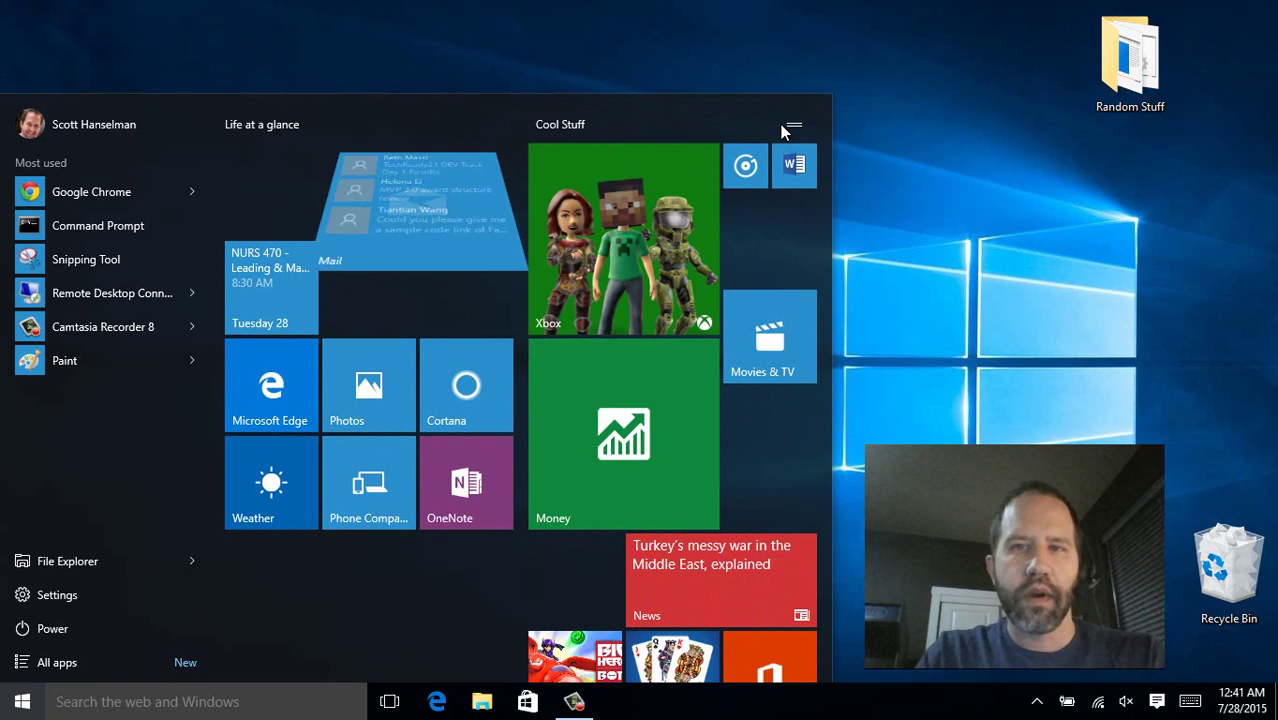
Step: Move the Cool Stuff group lower, Store beside News, and Solitaire above Movies & TV
mouse_move(794, 125)
left_mouse_down()
mouse_move(781, 158)
mouse_move(583, 186)
mouse_move(413, 141)
mouse_move(695, 145)
mouse_move(809, 124)
mouse_move(783, 122)
left_mouse_up()
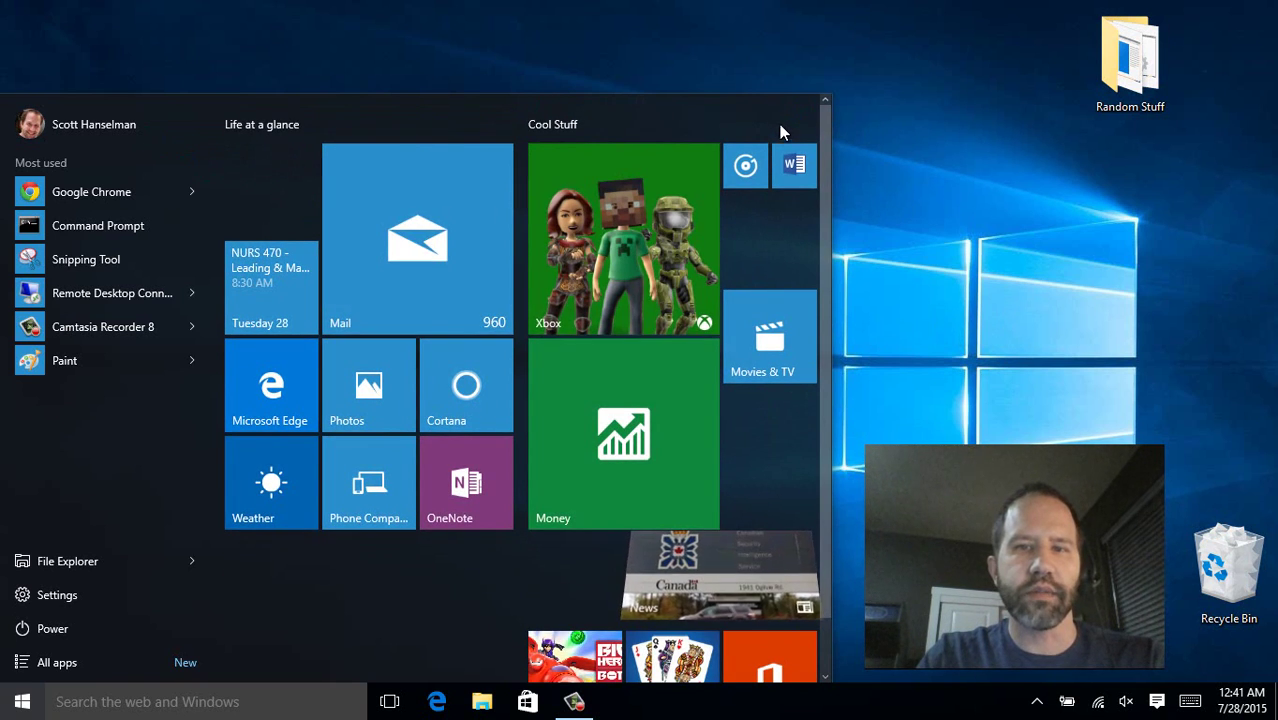
left_click_drag(573, 612, 569, 552)
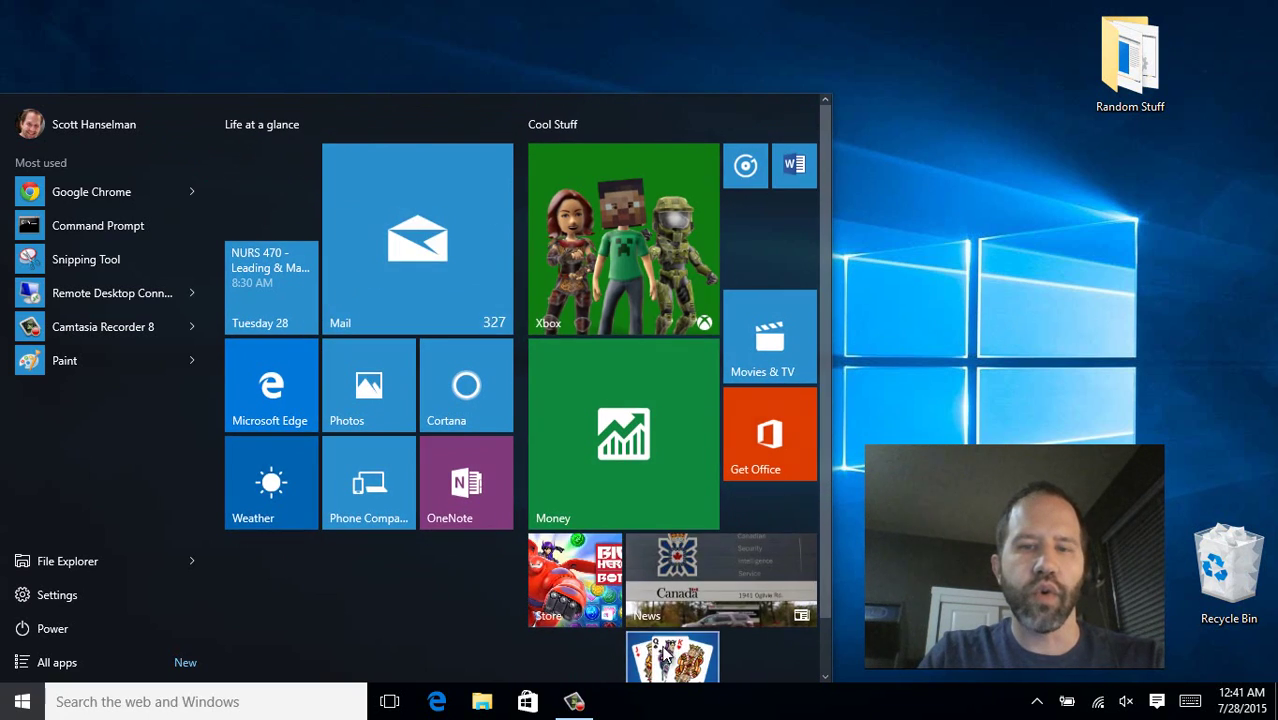
left_click_drag(665, 648, 764, 220)
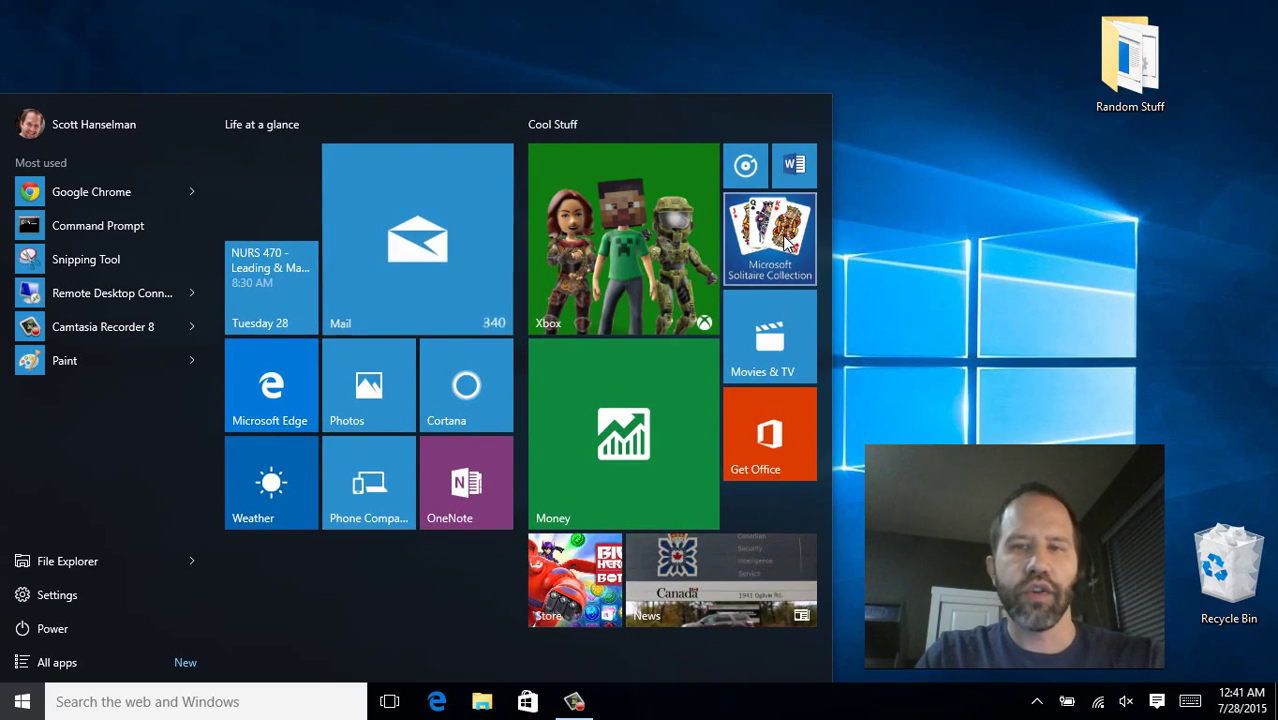
Step: Launch Microsoft Solitaire Collection from its tile, close it, and reopen the Start menu
left_click(780, 248)
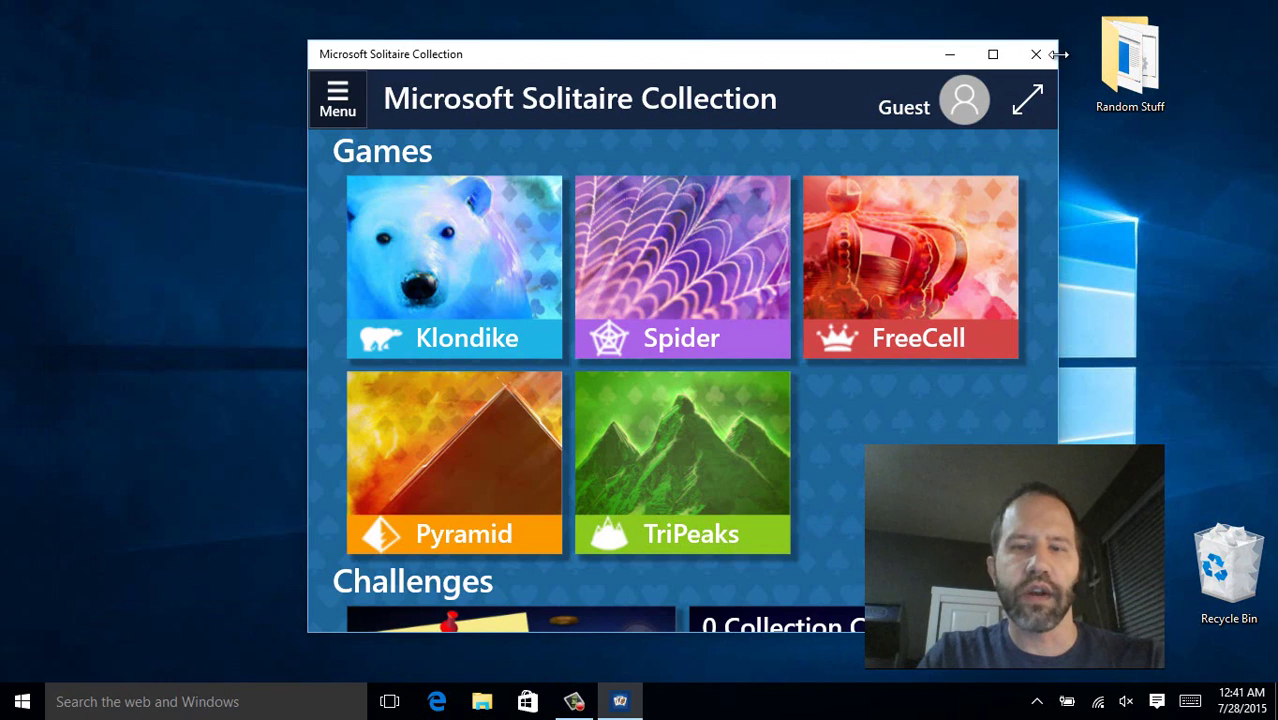
left_click(1050, 51)
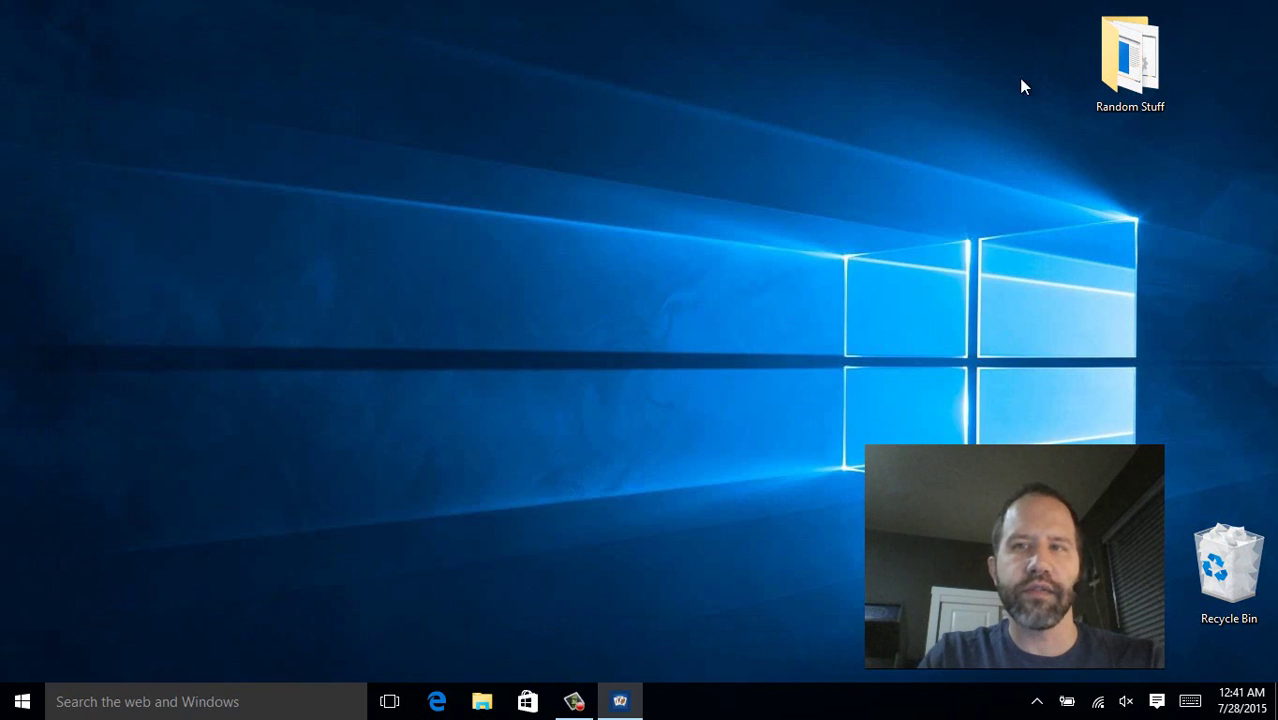
left_click(22, 702)
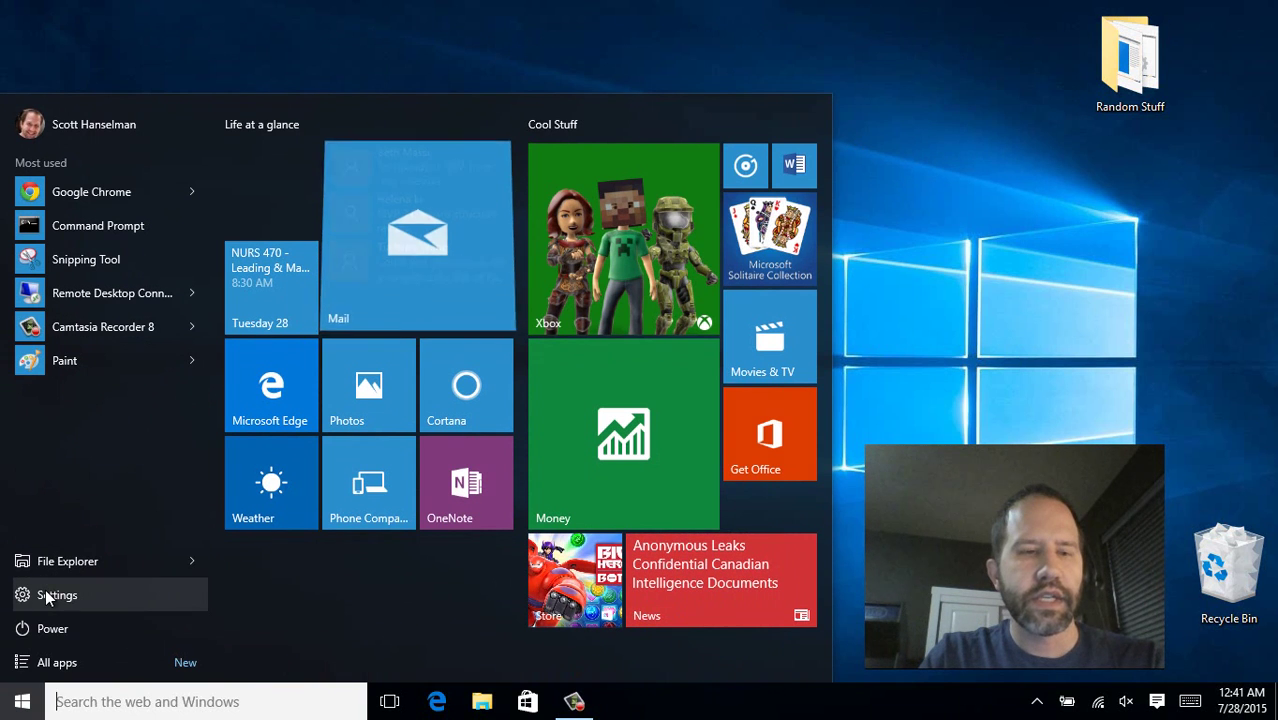
Step: Show All apps and use the letter index to jump to P, then D
left_click(42, 668)
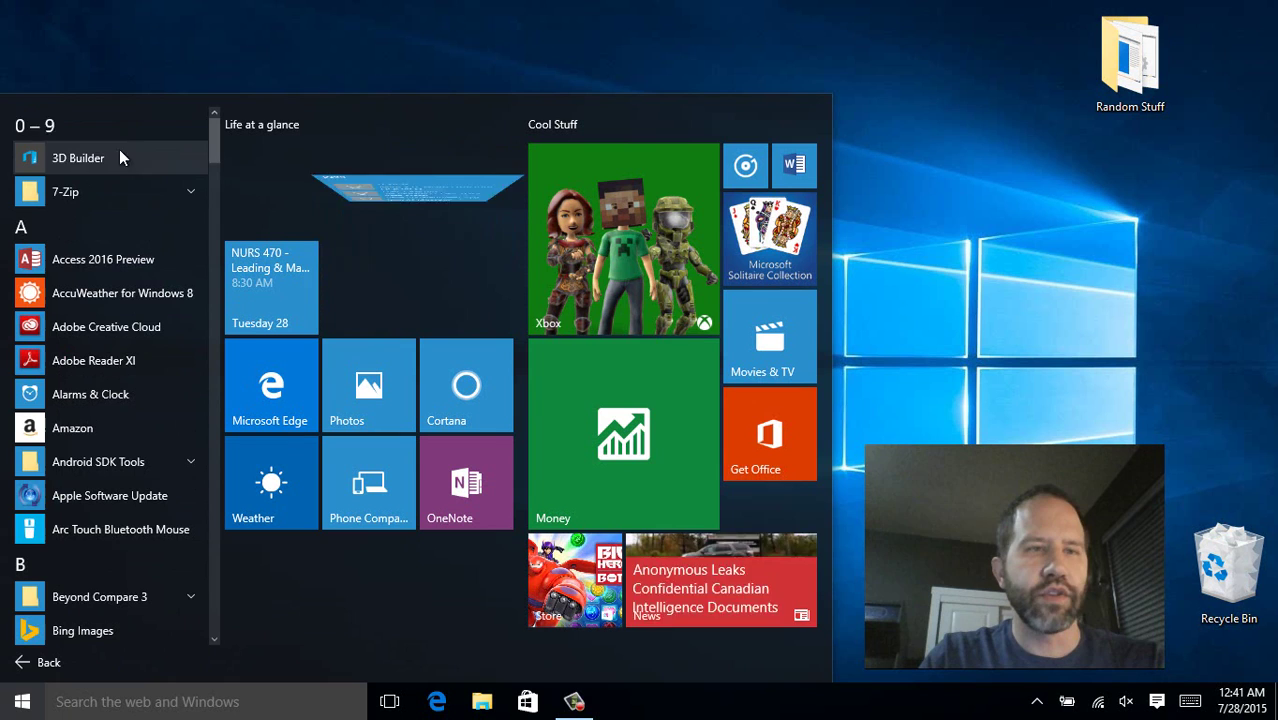
left_click(26, 232)
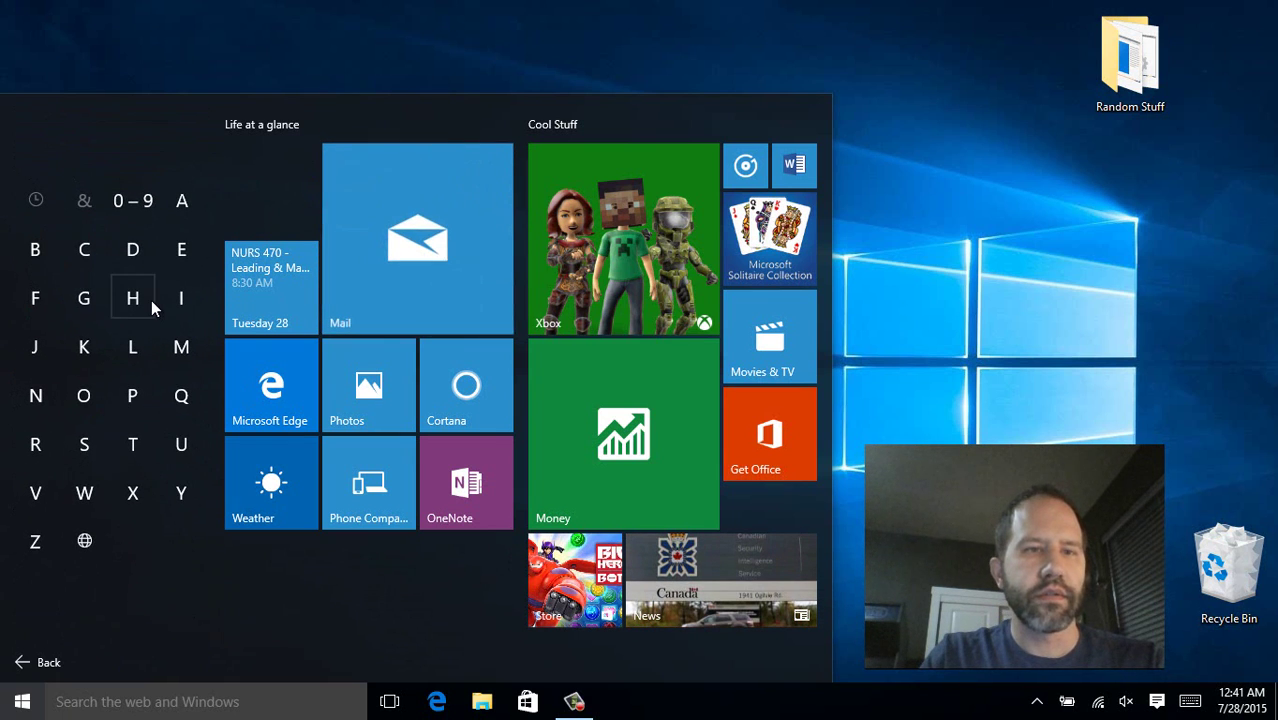
left_click(151, 390)
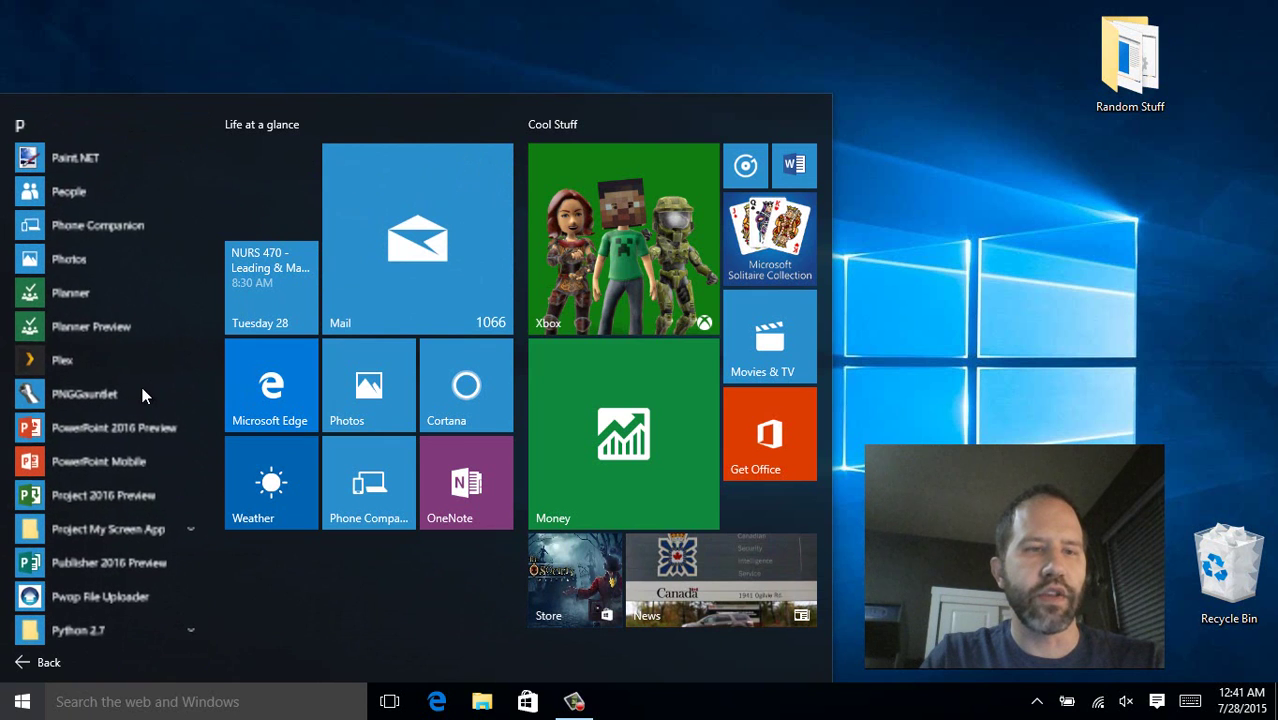
left_click(28, 140)
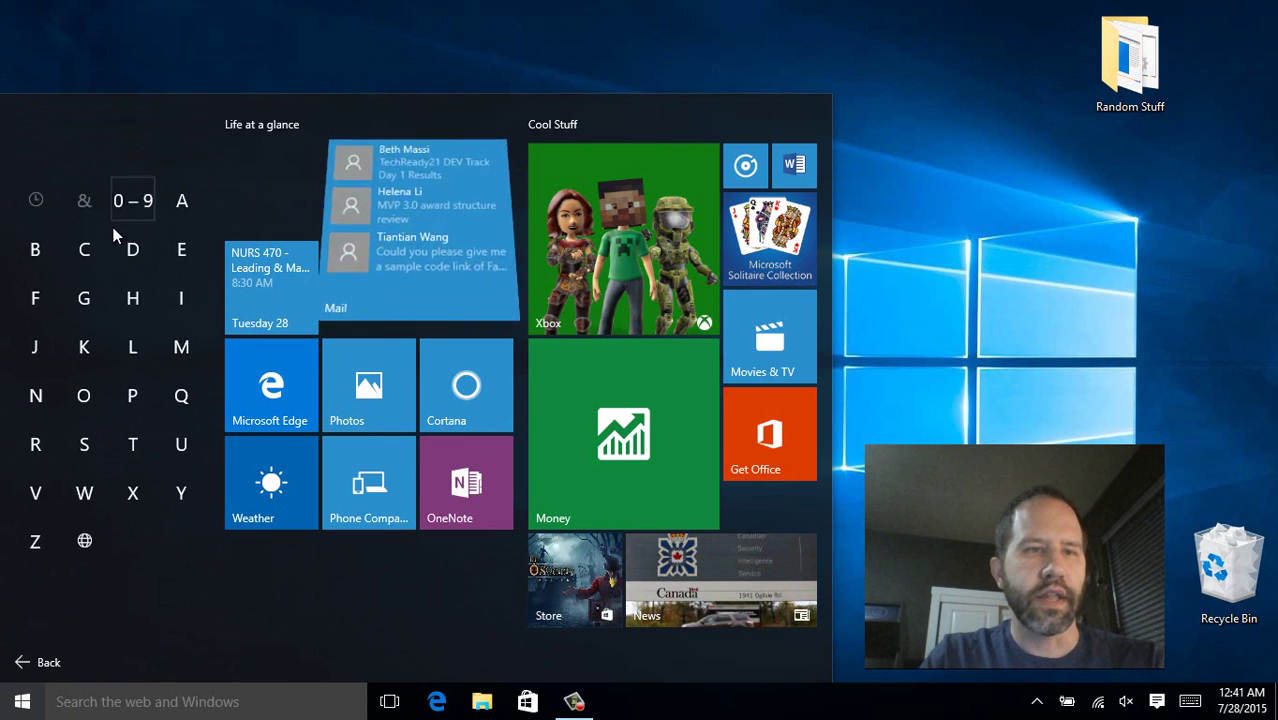
left_click(128, 248)
Step: Search 'calc', pin Calculator to Start and the taskbar, and view its new tile
left_click(88, 702)
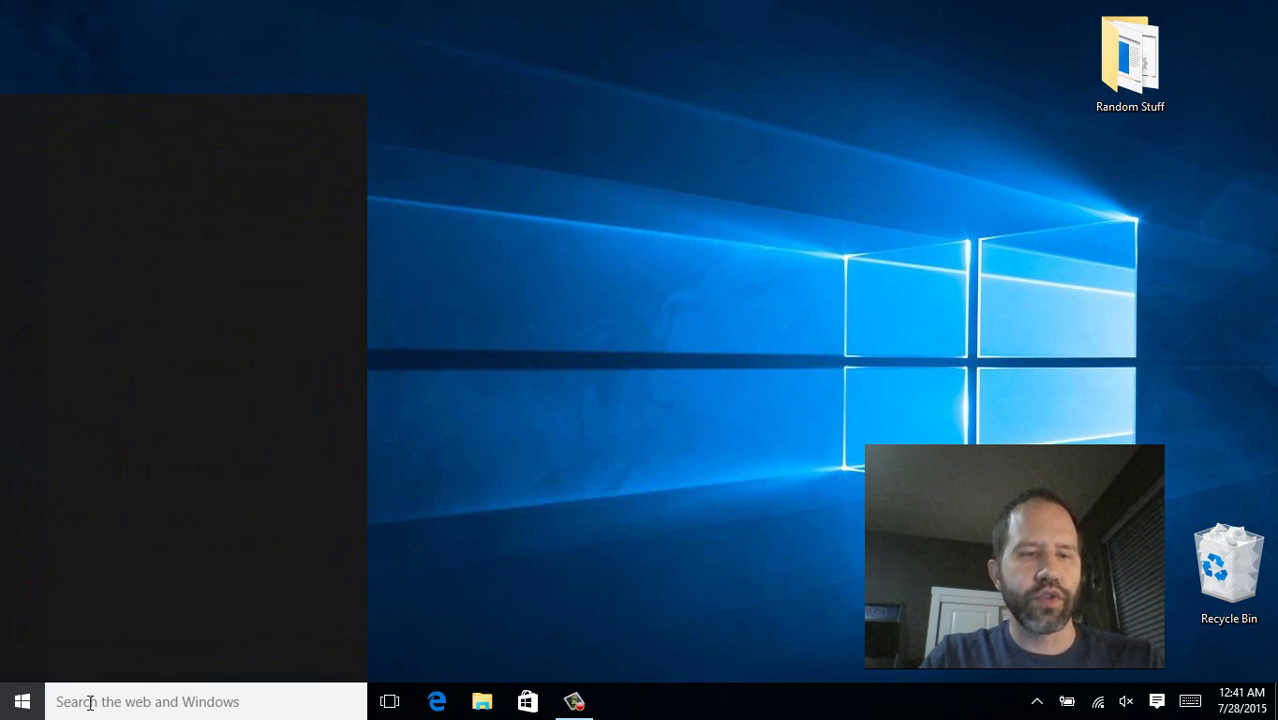
type("calc")
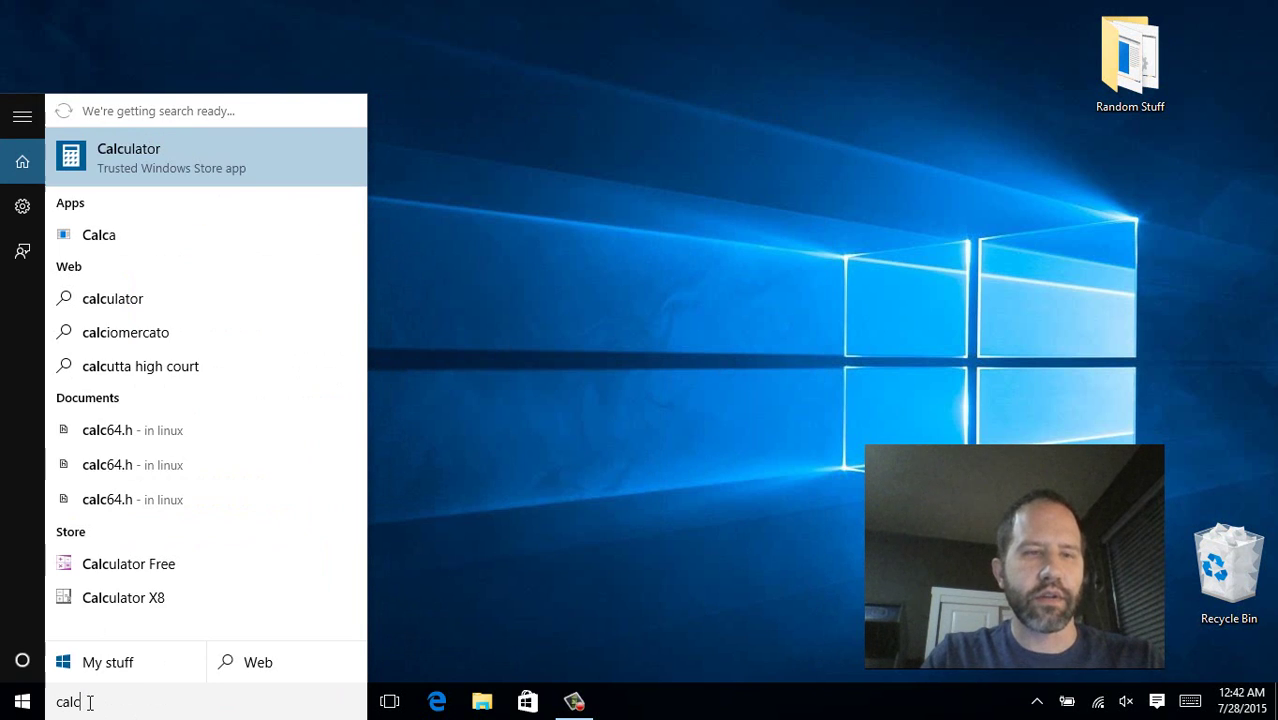
right_click(138, 157)
left_click(146, 177)
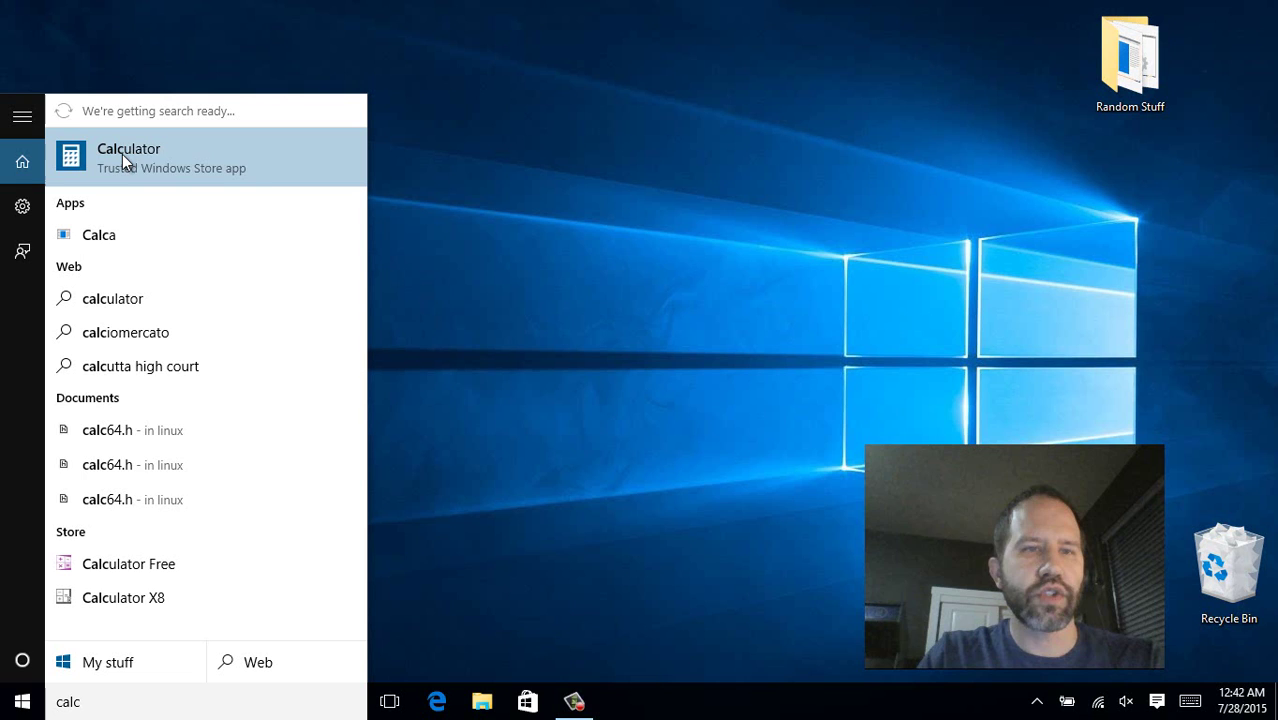
right_click(122, 154)
left_click(172, 219)
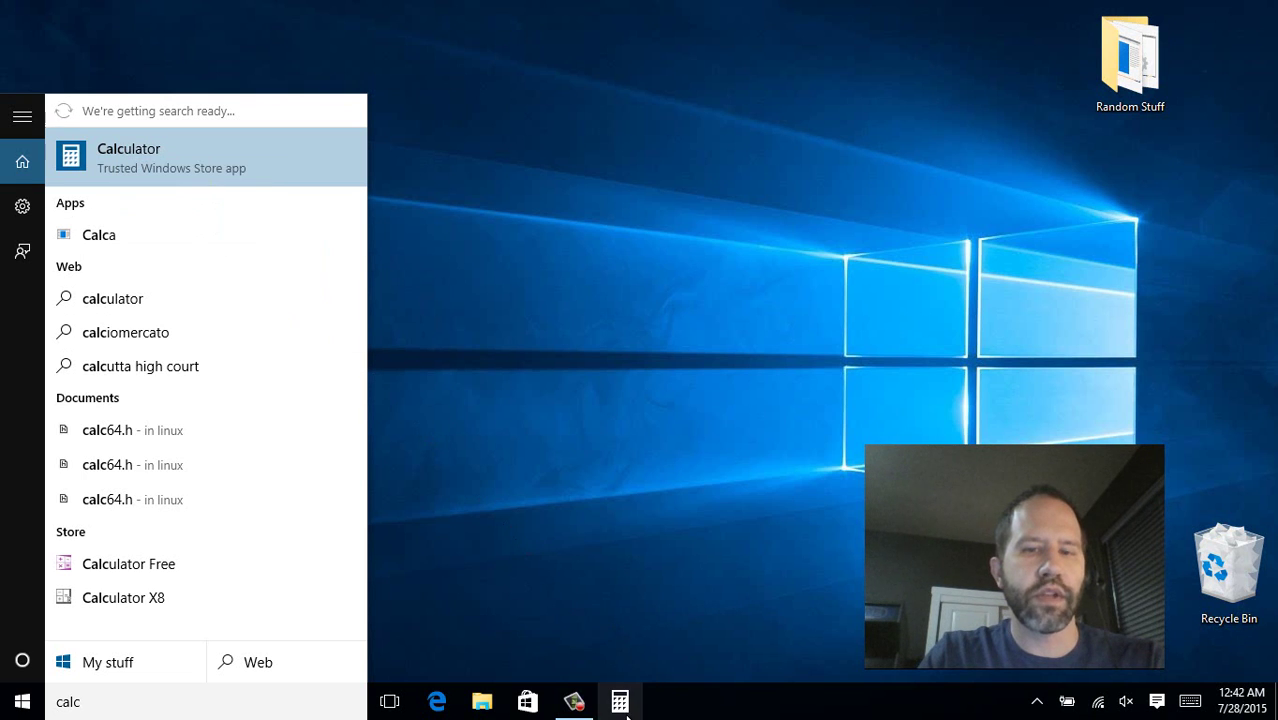
left_click(8, 706)
left_click(5, 711)
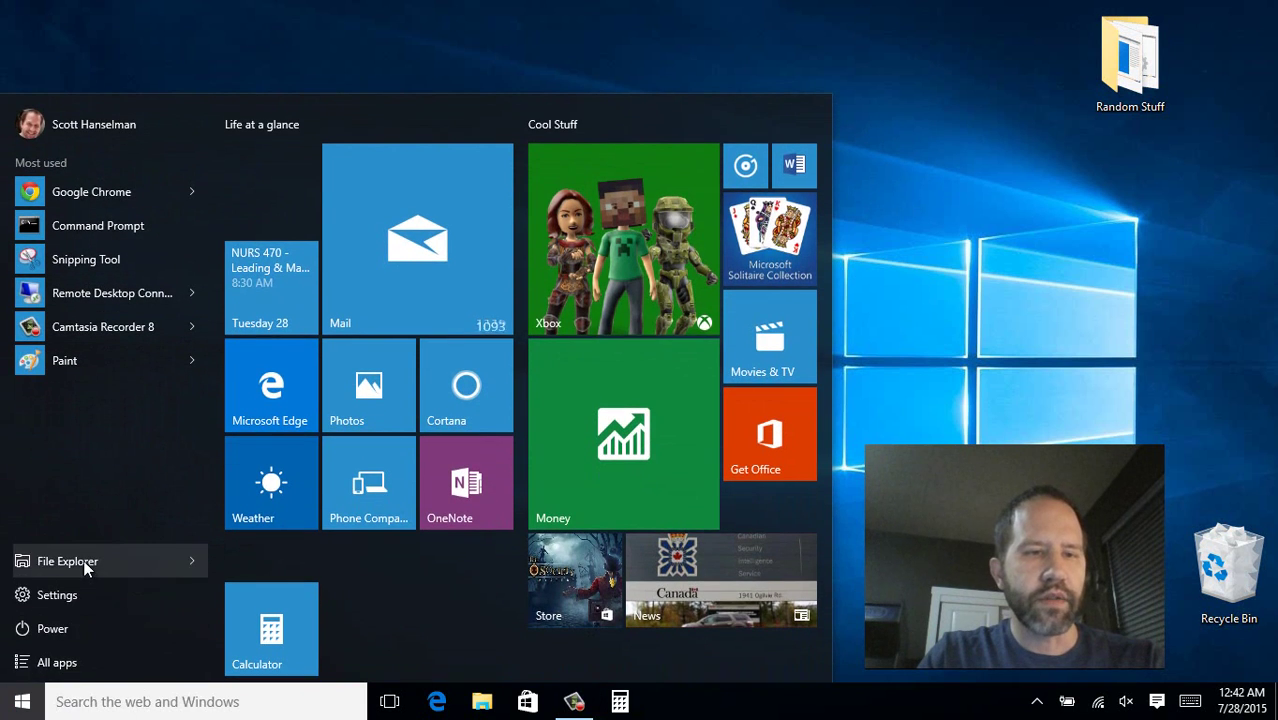
Step: Open Settings and go to the page choosing which folders appear on Start
left_click(68, 595)
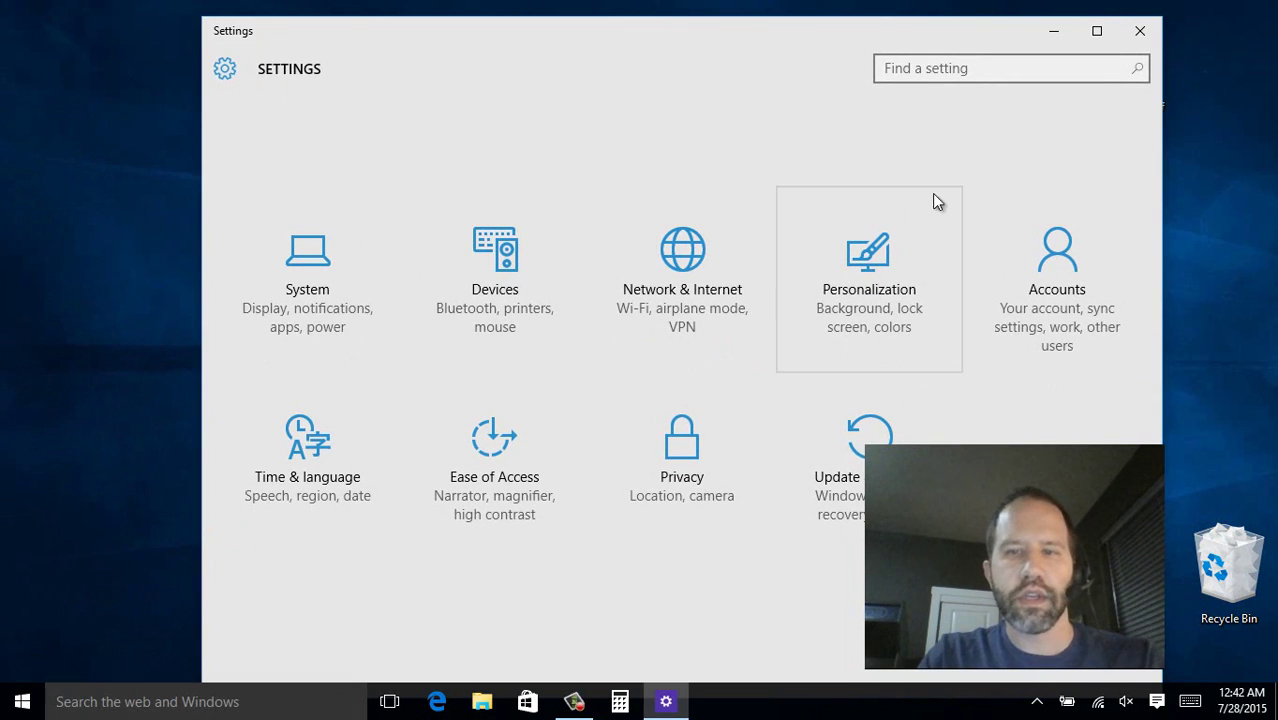
left_click(920, 70)
type("start")
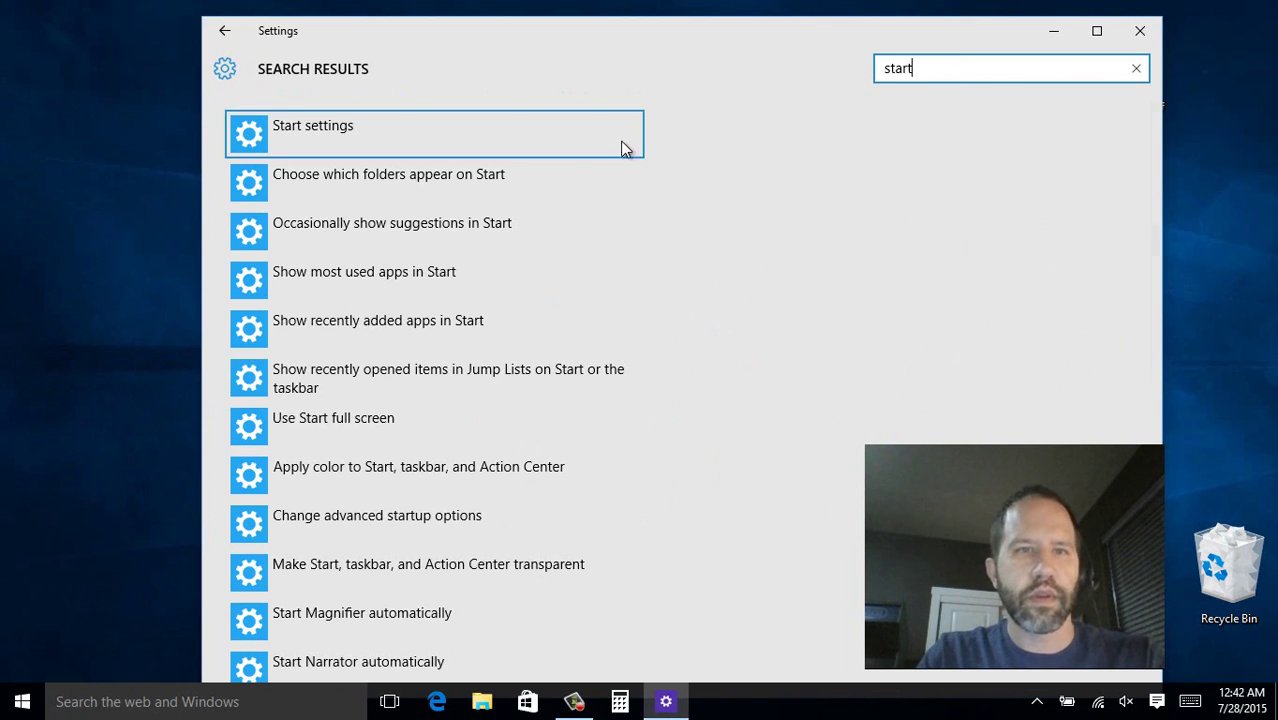
left_click(370, 186)
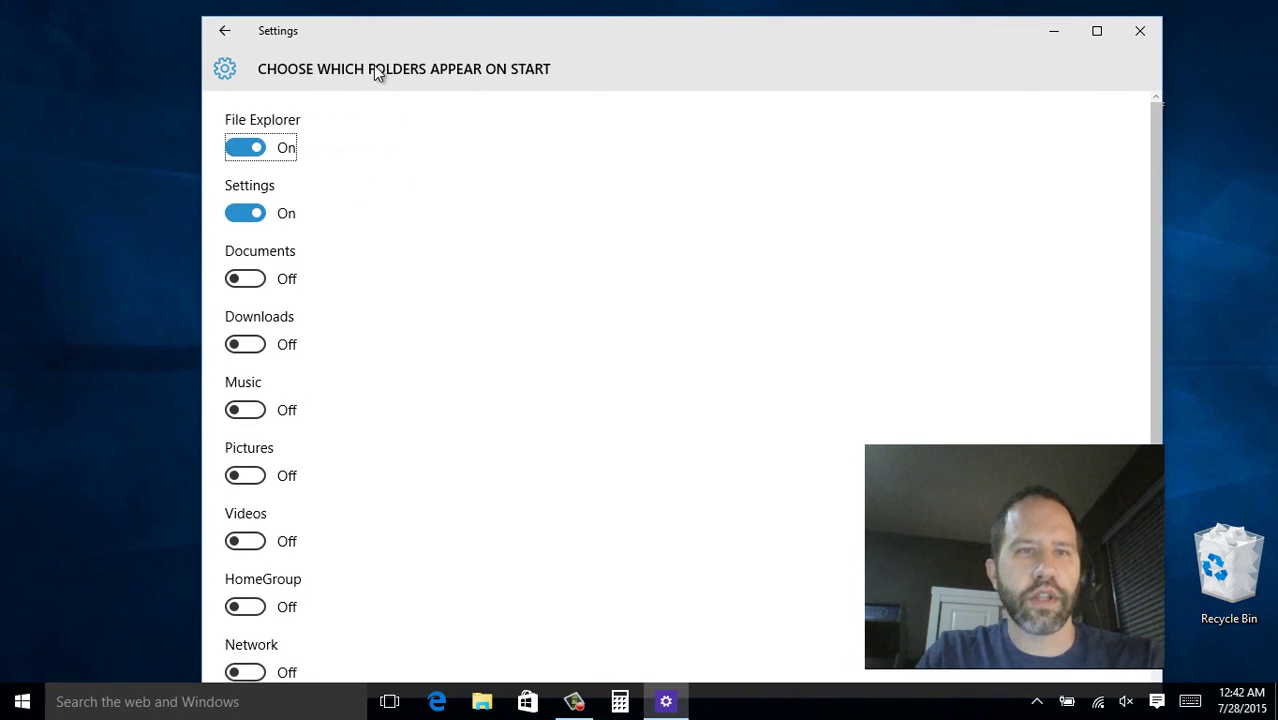
left_click_drag(369, 36, 813, 46)
Step: Check the folders in the Start menu, then reposition and close Settings
left_click(22, 701)
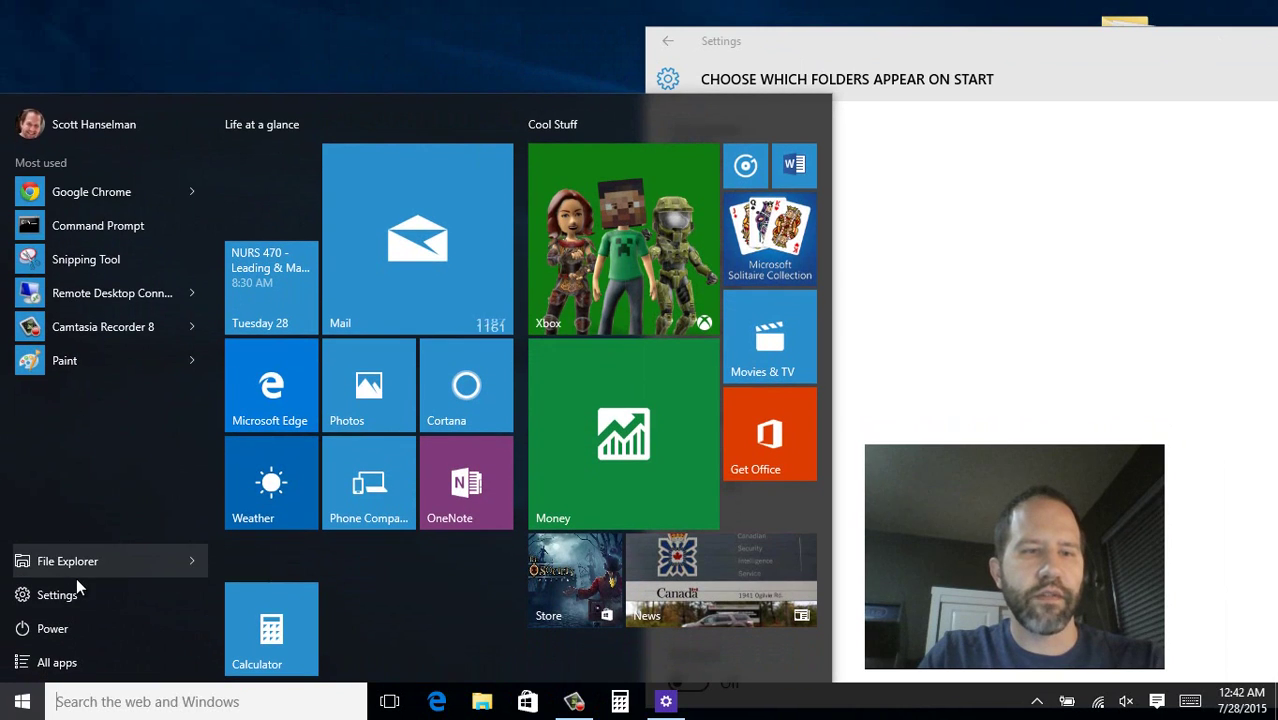
left_click(1046, 427)
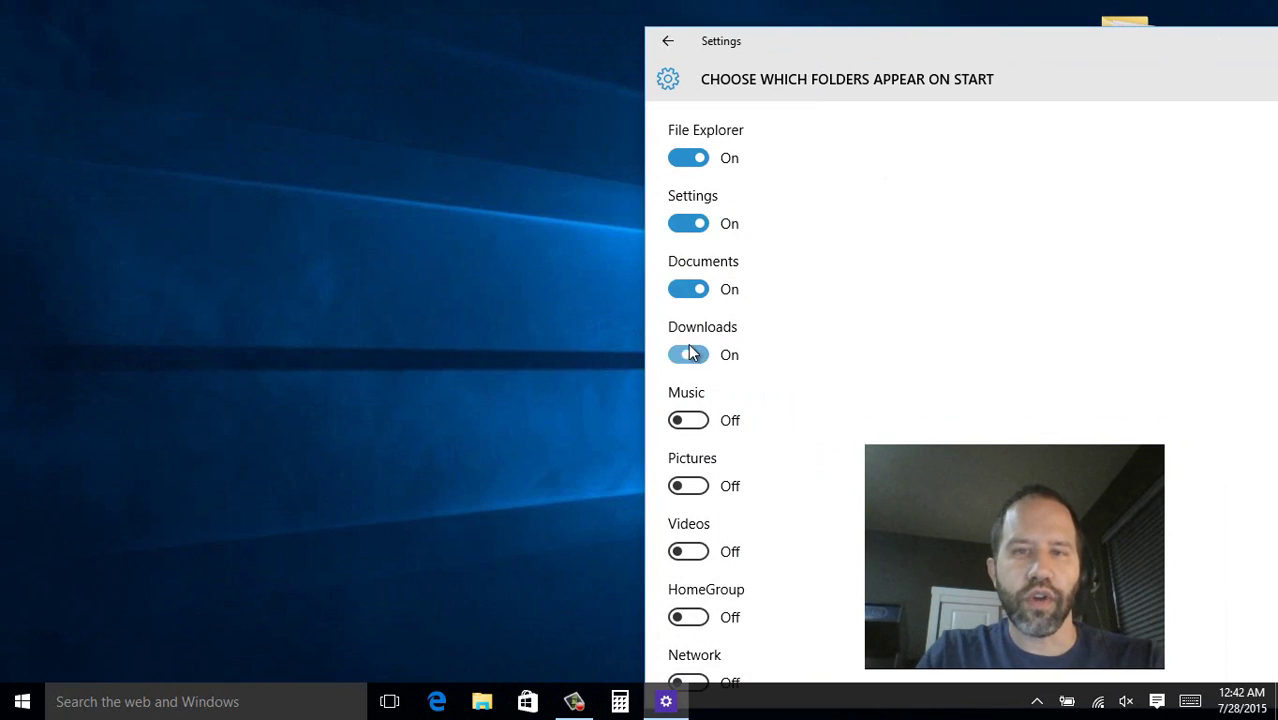
scroll(845, 335, "down", 2)
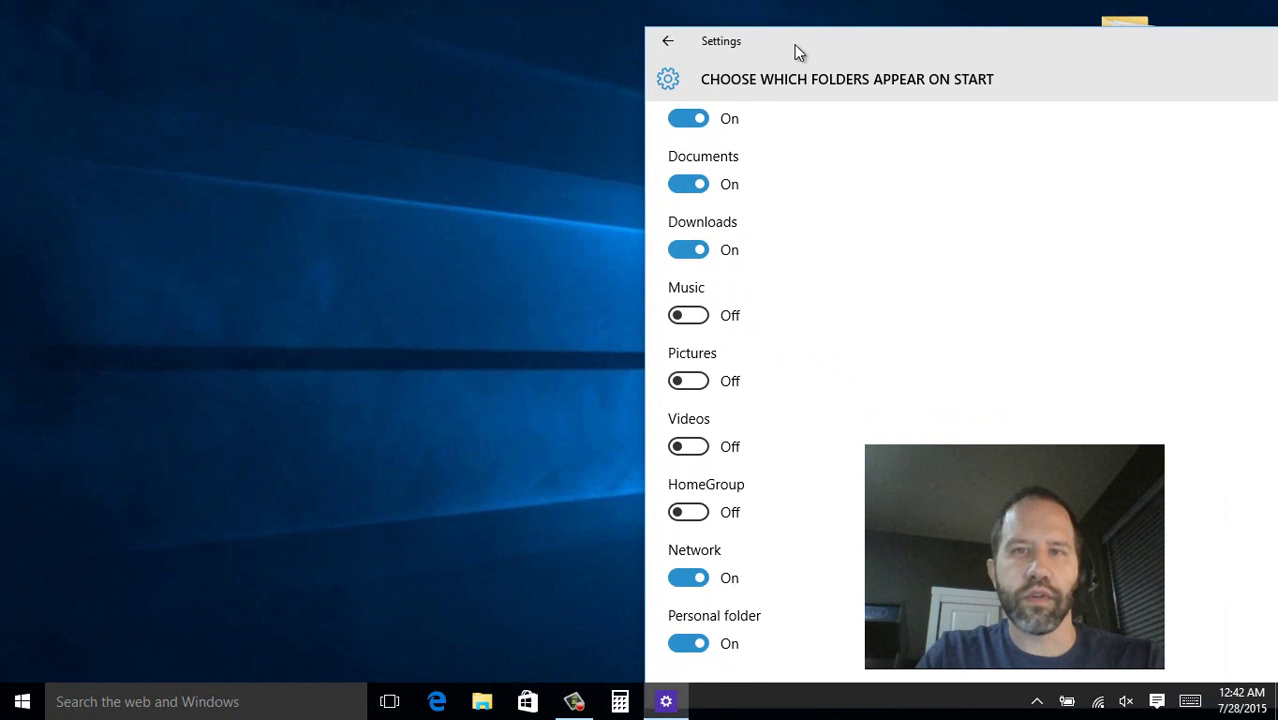
left_click_drag(794, 44, 429, 36)
left_click(1210, 38)
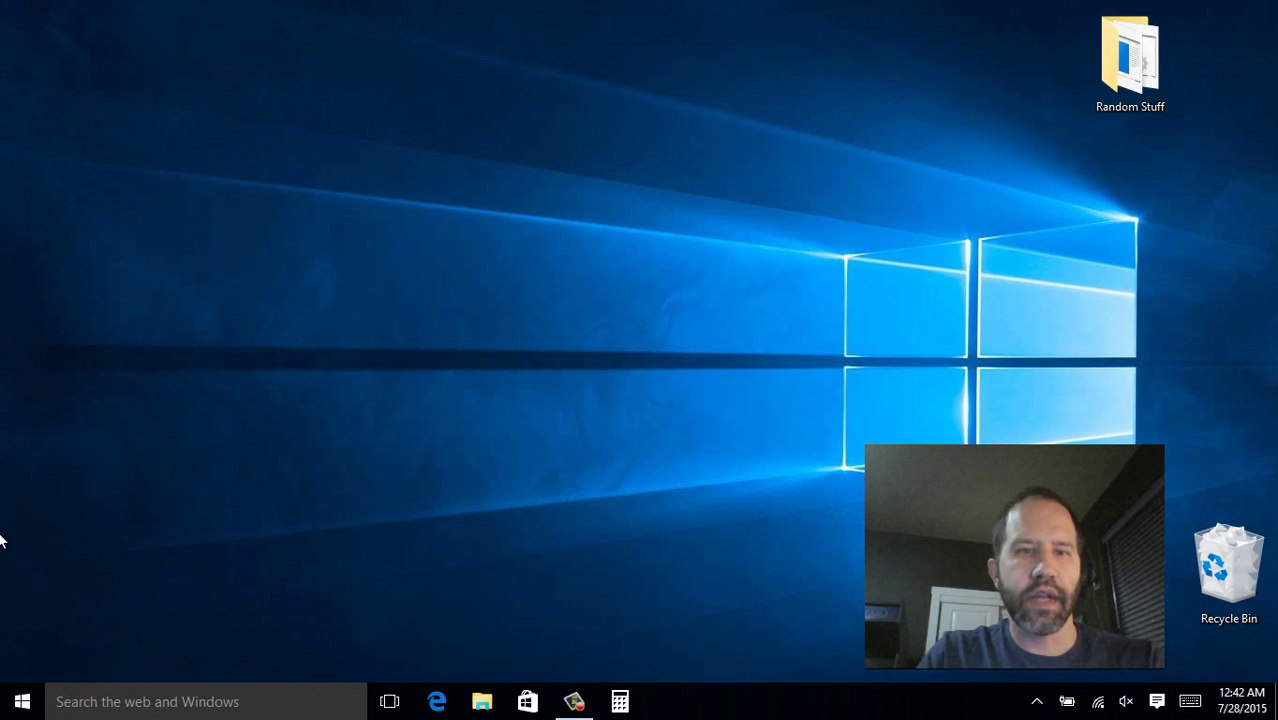
Step: Open Start to see the folder links and move Calculator's tile top-left beside Mail
left_click(22, 701)
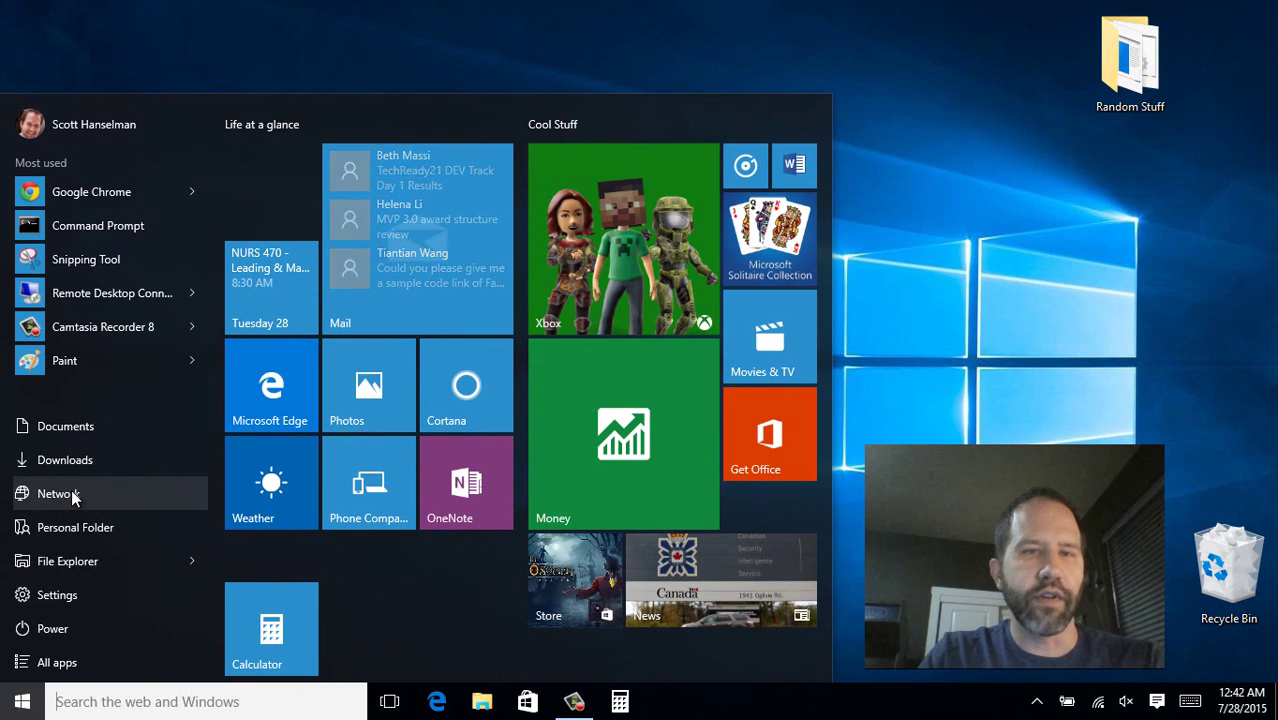
left_click_drag(244, 639, 263, 202)
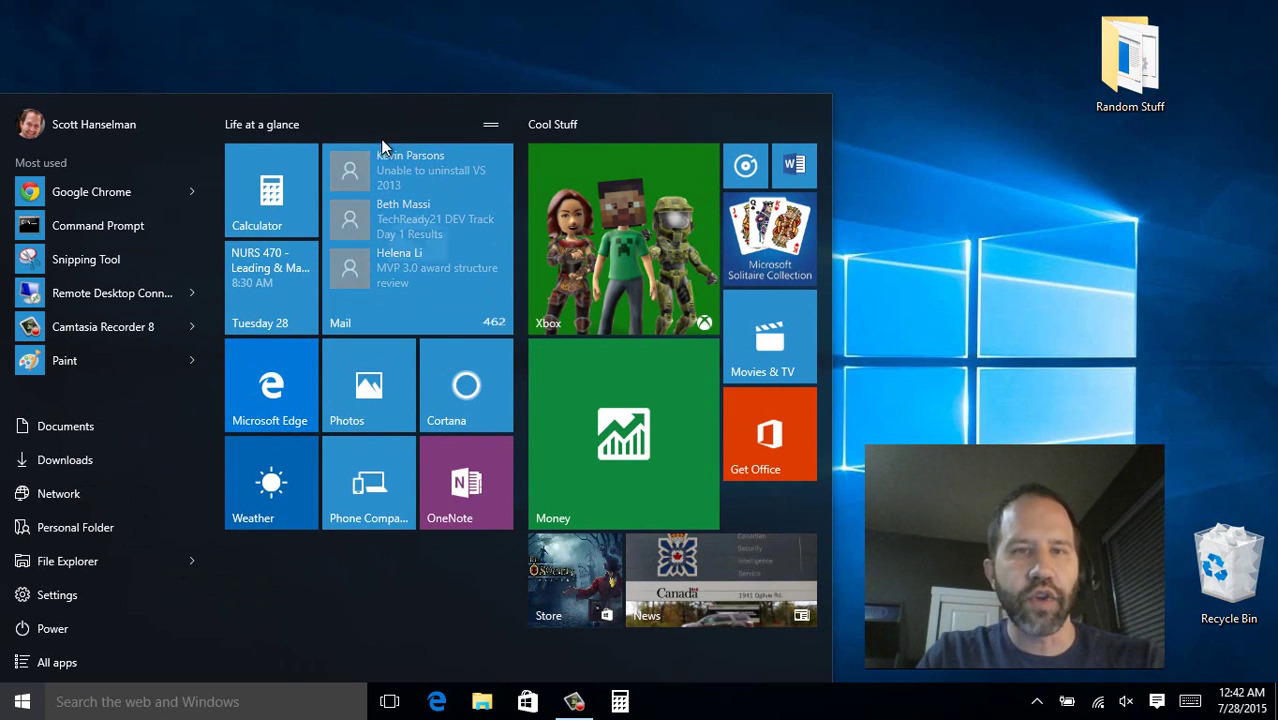
Step: Search 'start scren', turn on full-screen Start, and try it, moving the Xbox tile
left_click(106, 702)
type("st")
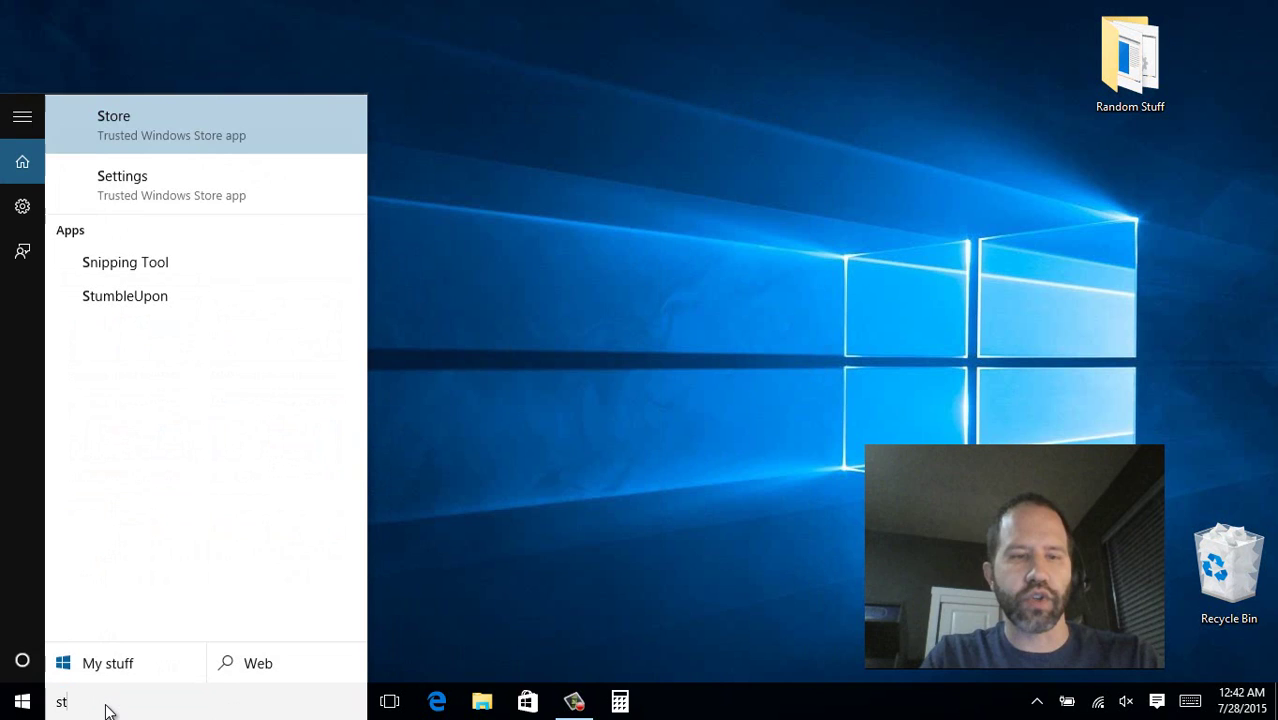
type("art scre")
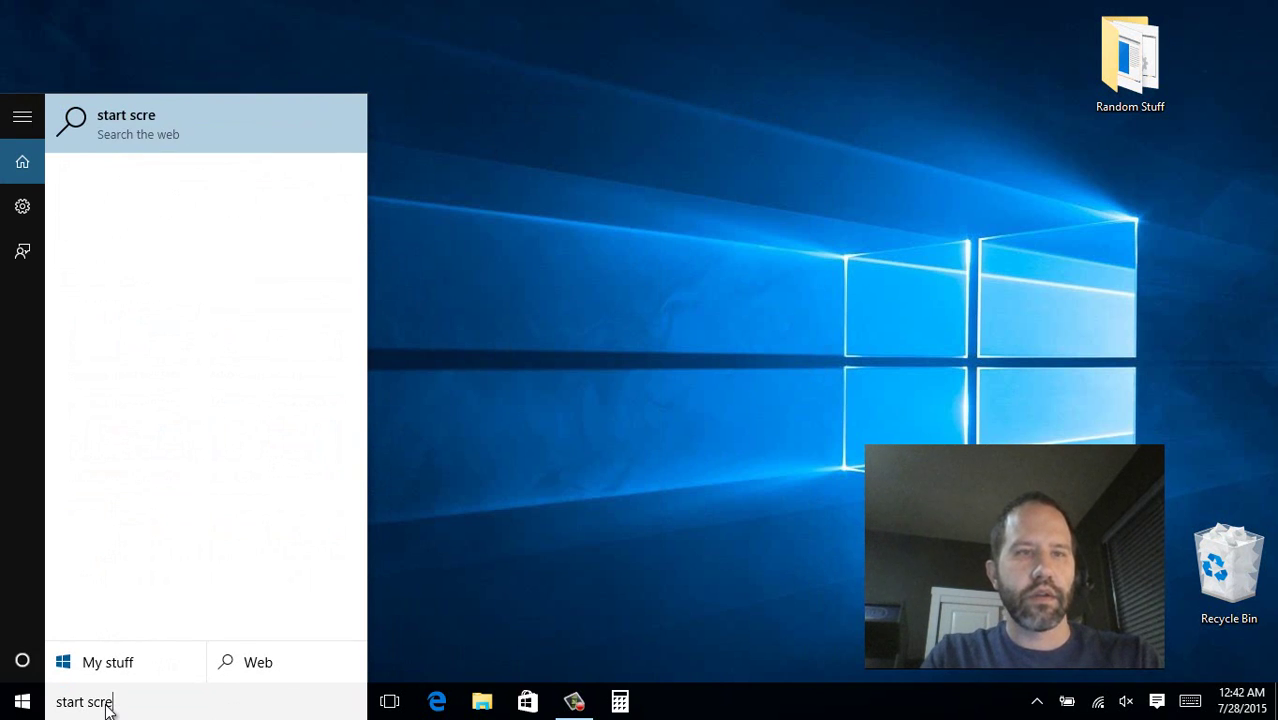
type("n")
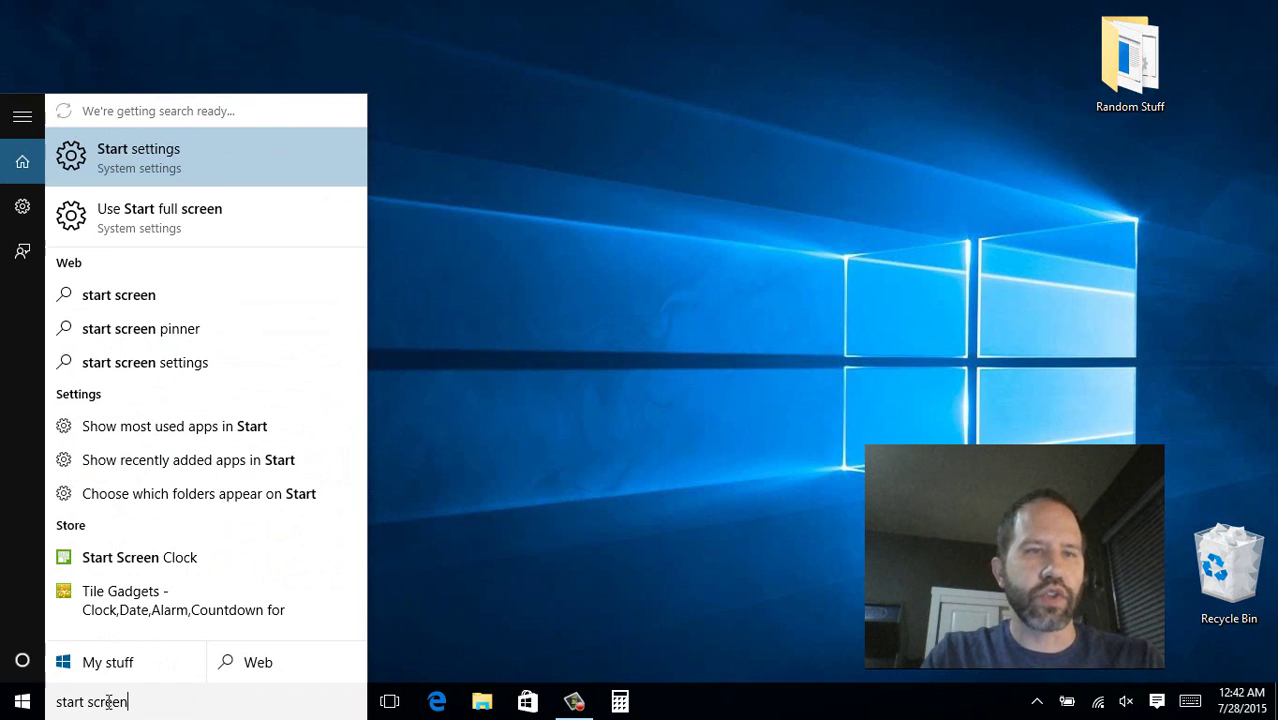
left_click(121, 218)
left_click(661, 390)
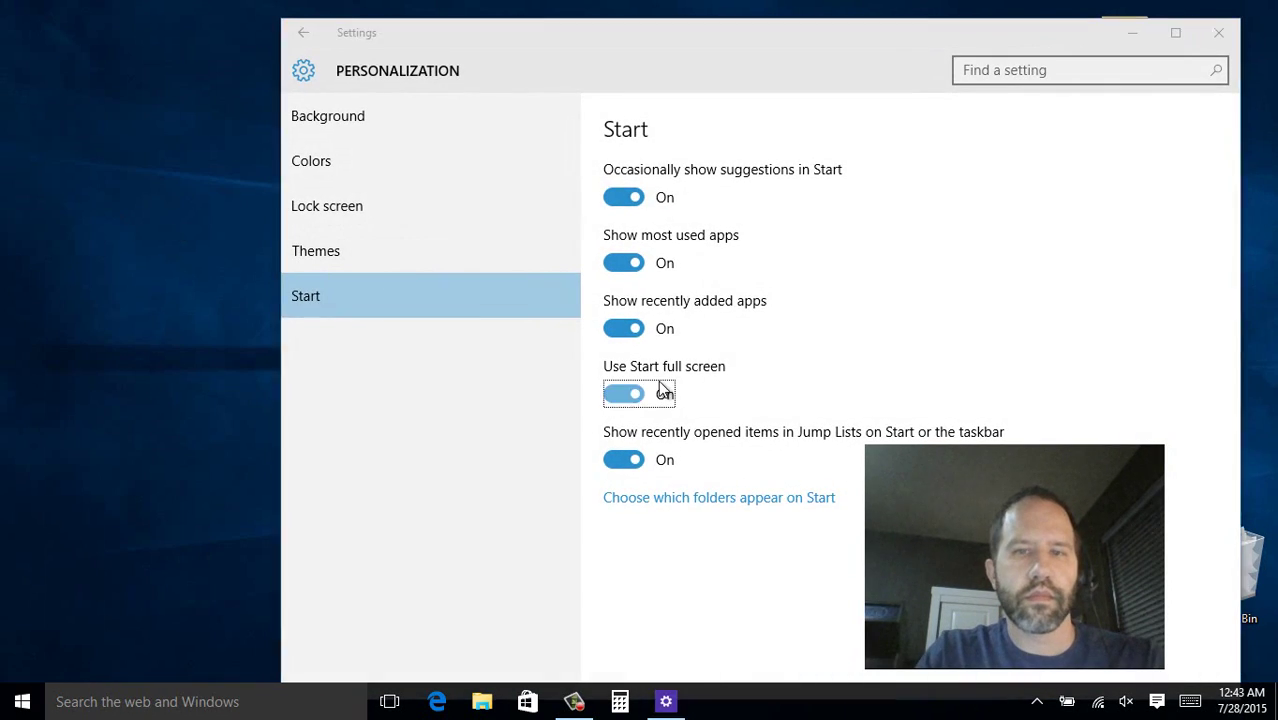
left_click(8, 708)
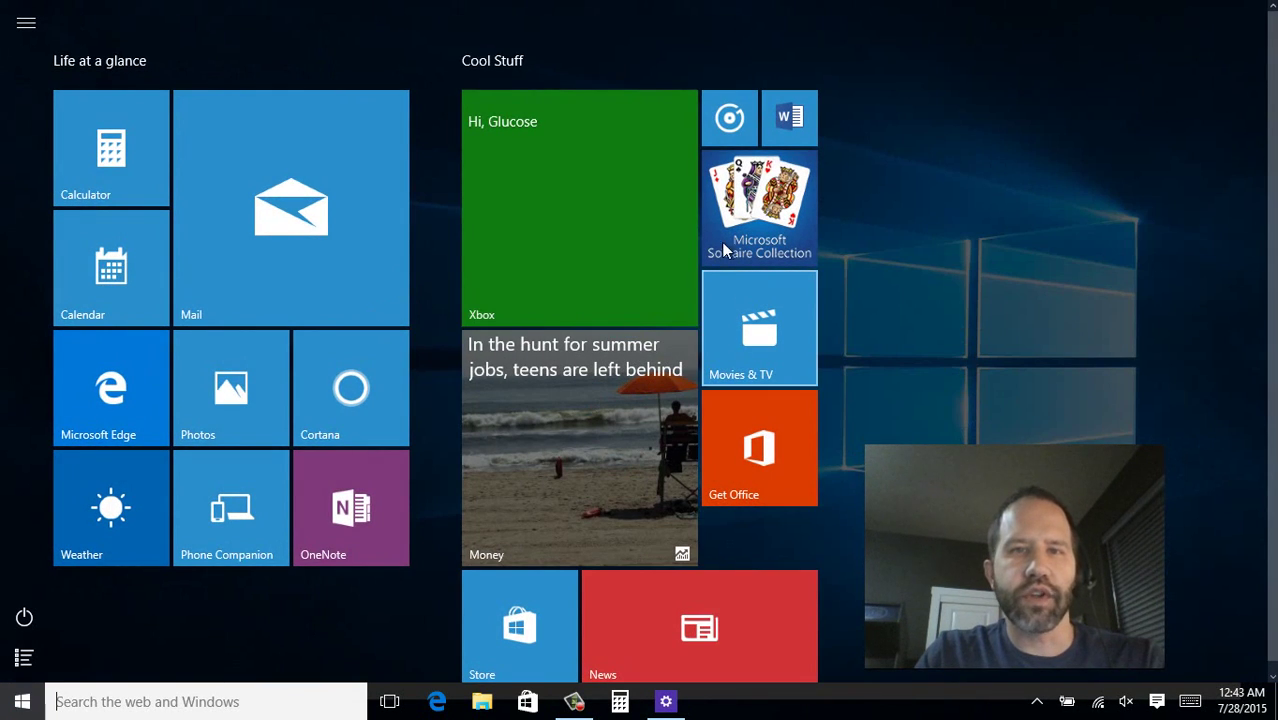
left_click_drag(607, 183, 570, 190)
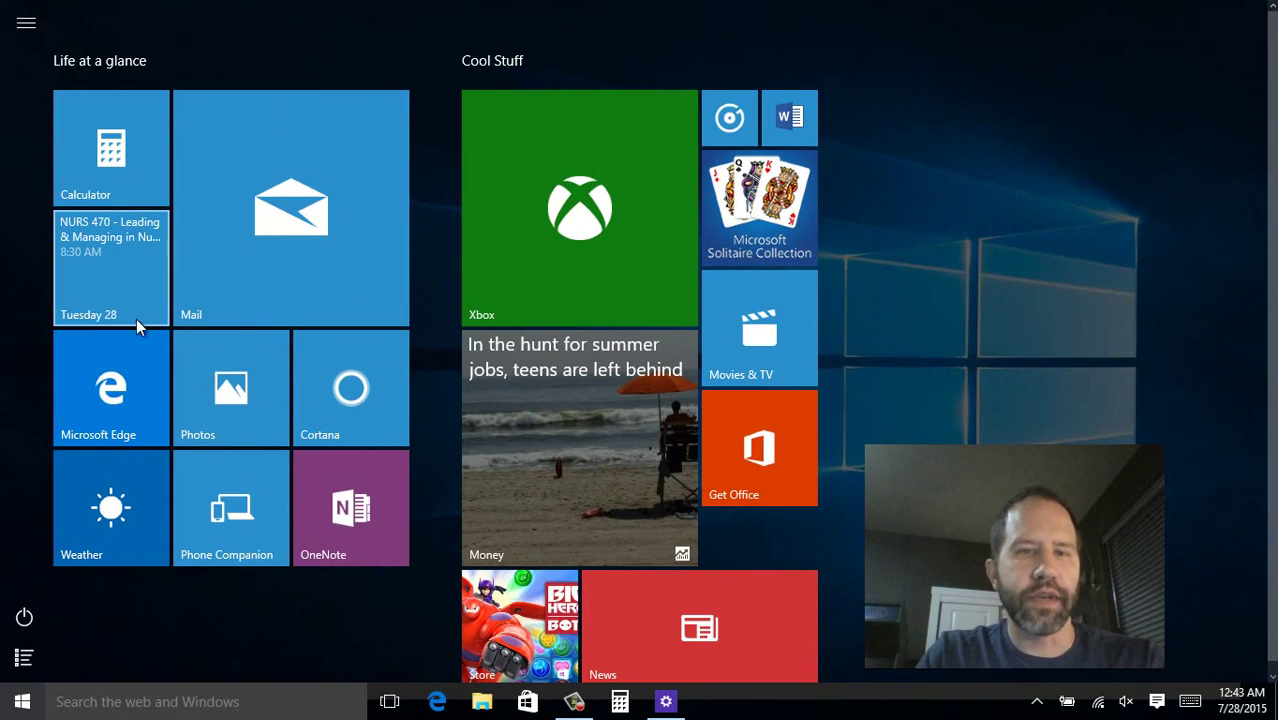
Step: Turn full-screen Start back off, check the normal-sized menu, and close Settings
left_click(22, 701)
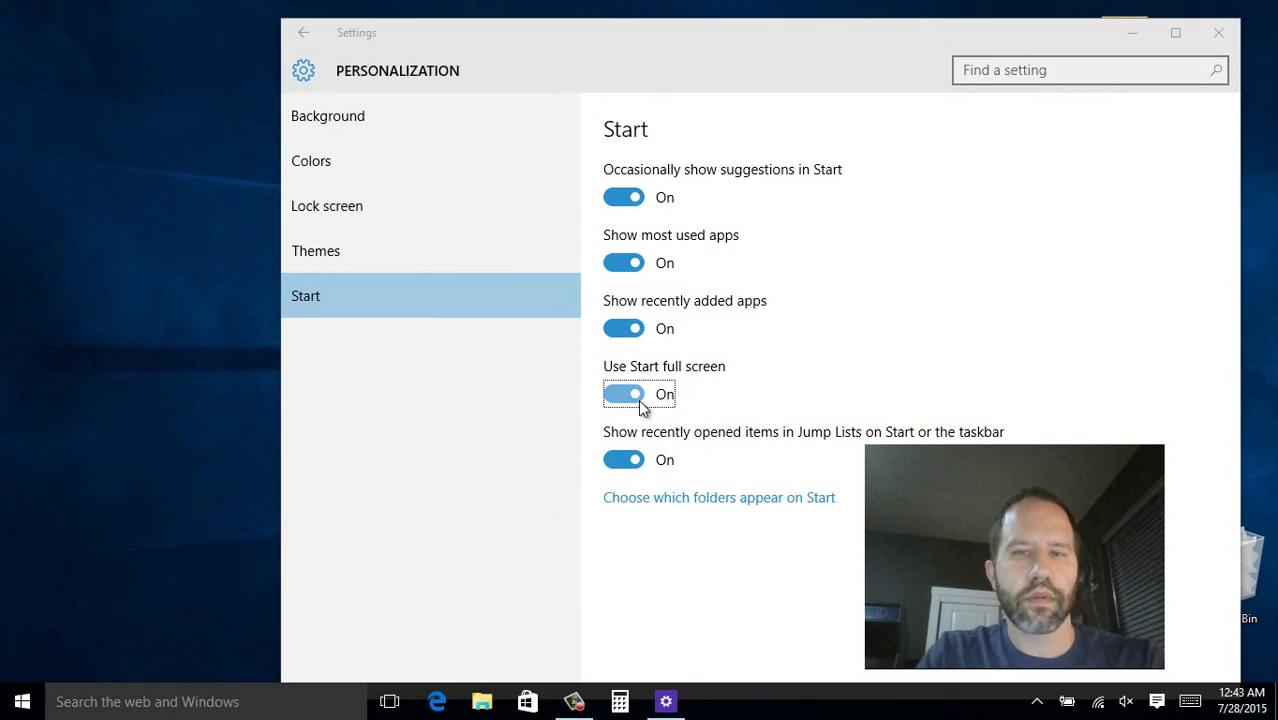
left_click(641, 399)
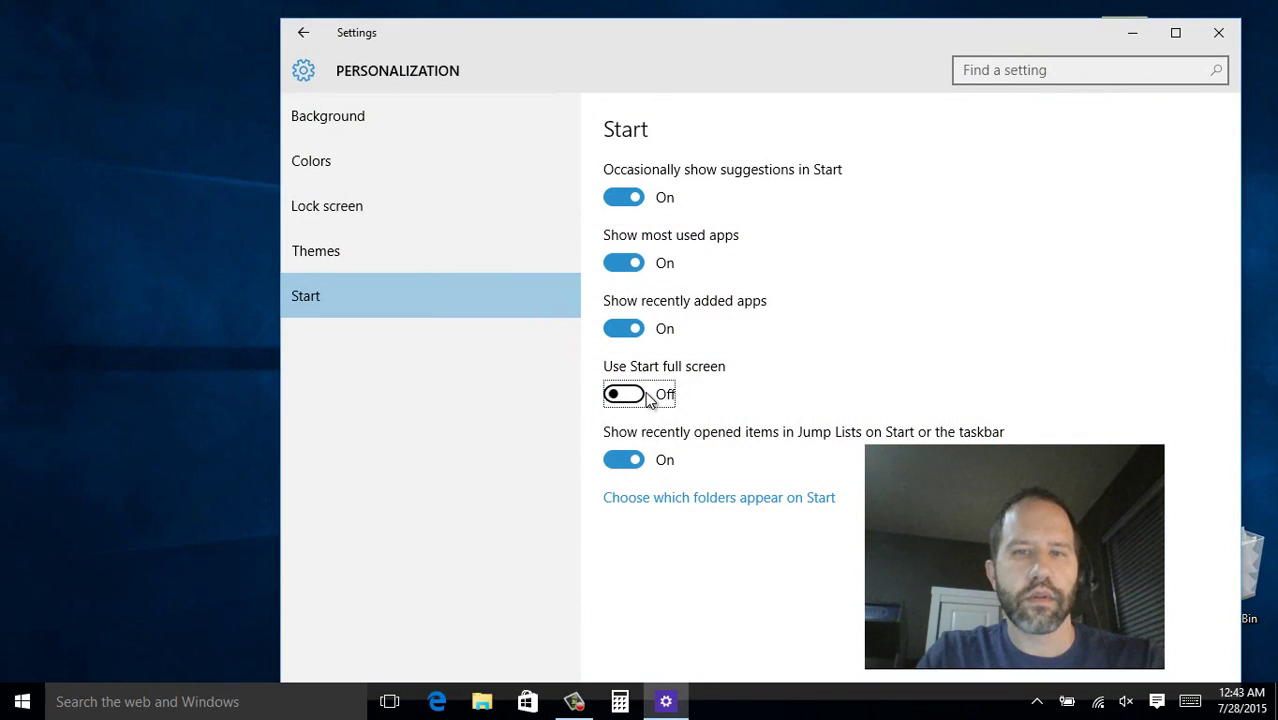
left_click(4, 704)
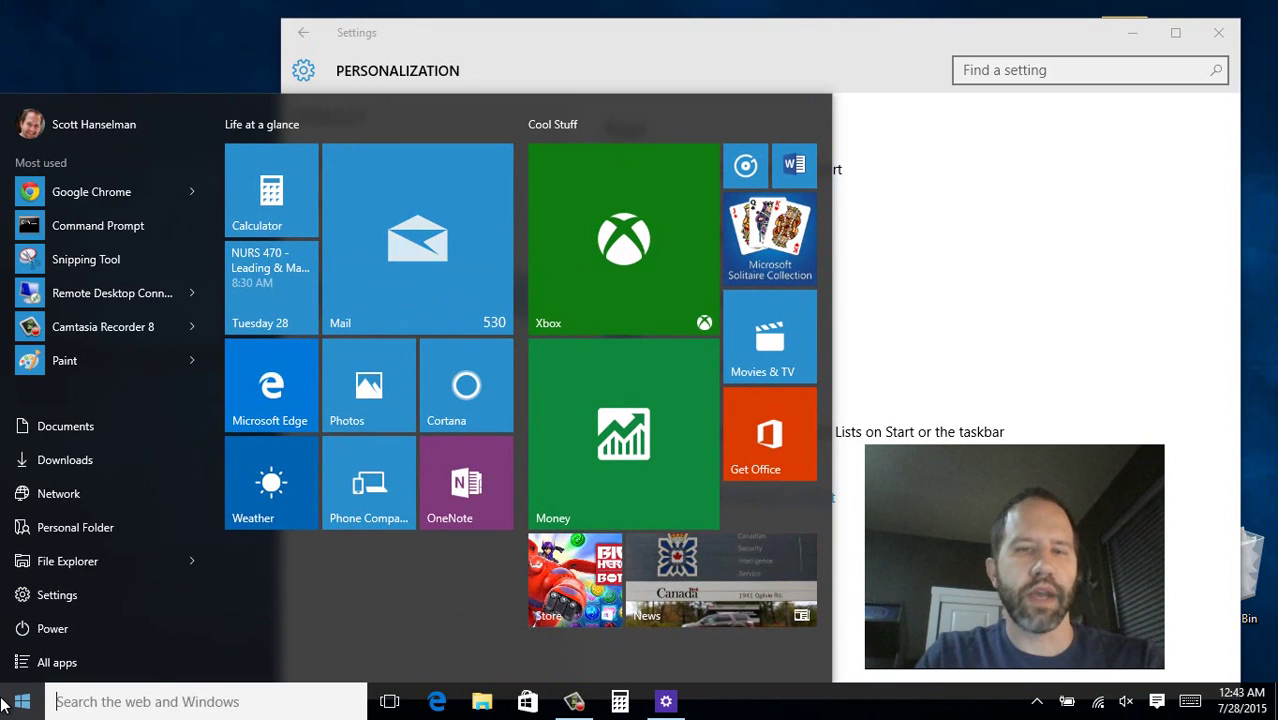
left_click(4, 704)
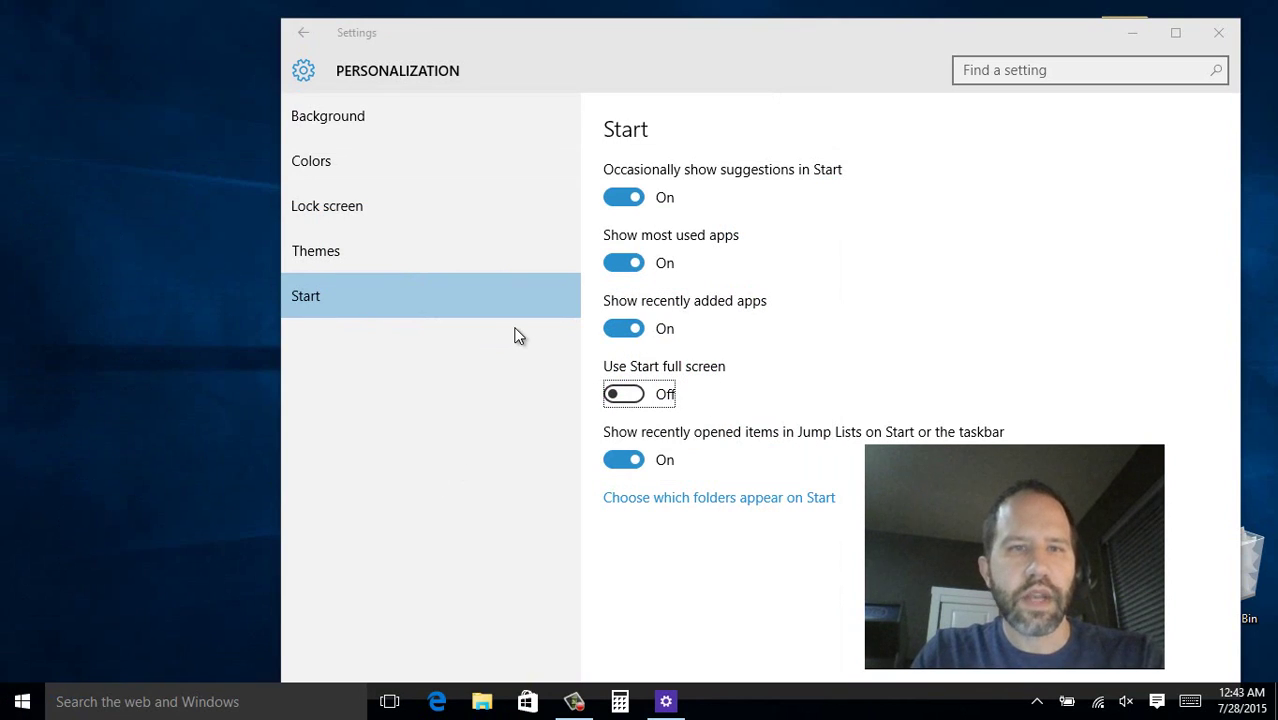
left_click(1220, 33)
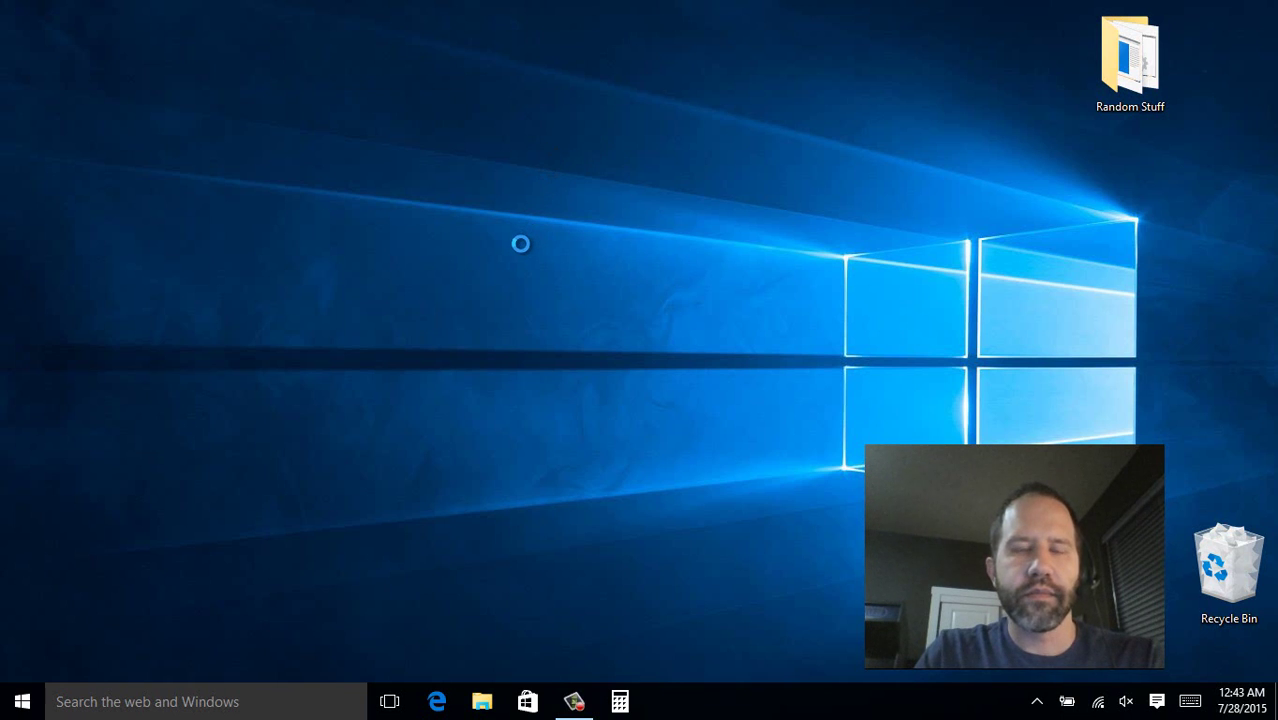
Step: Apply the Best of Bing theme from the classic theme settings
key("shift+F10")
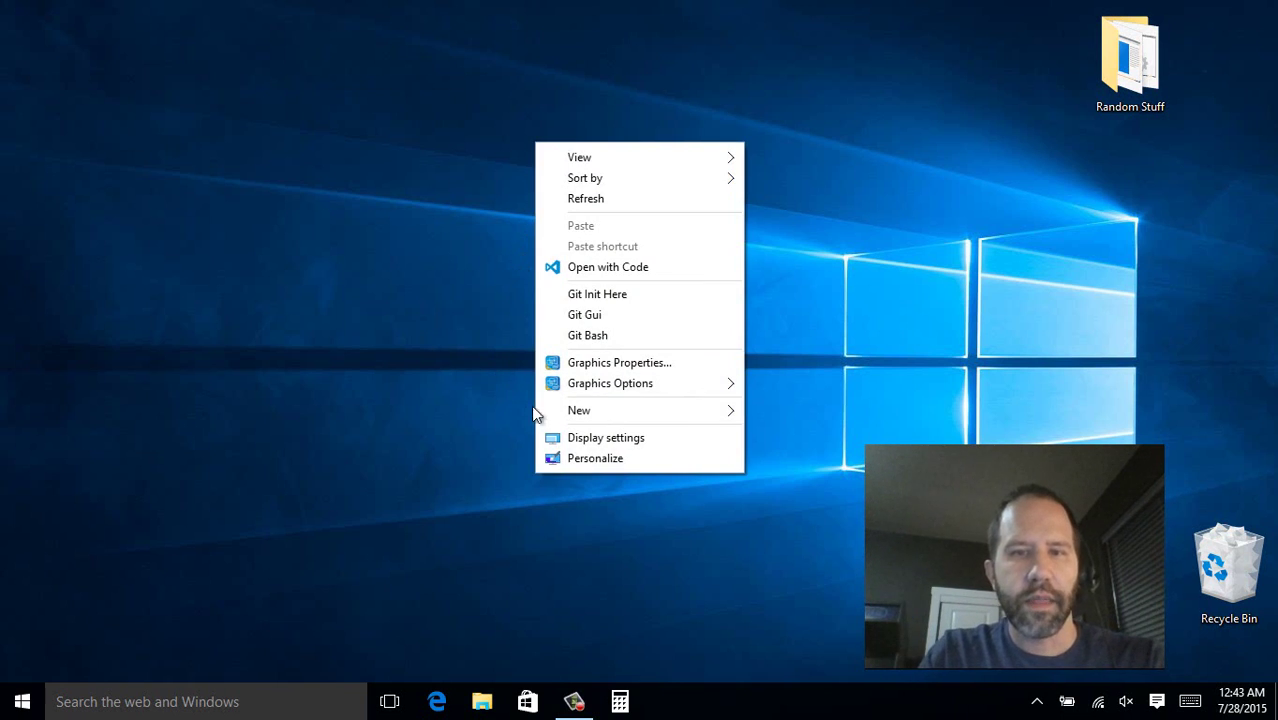
left_click(592, 456)
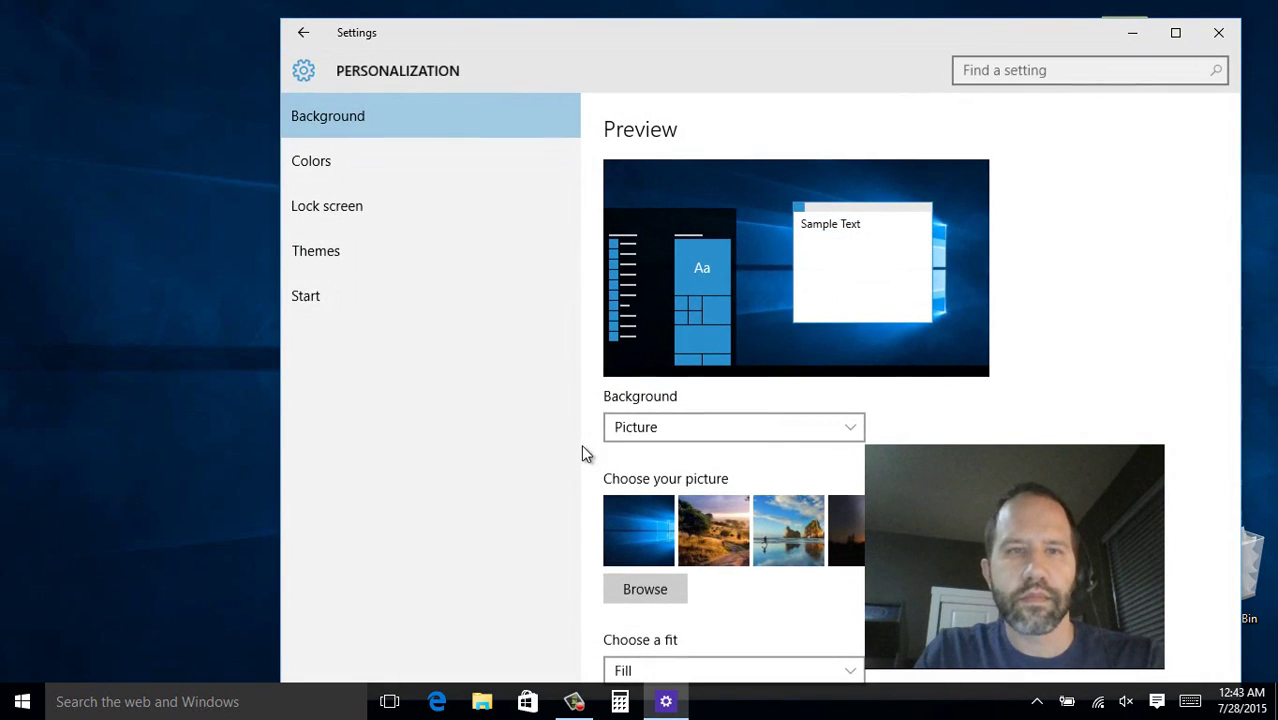
left_click(314, 248)
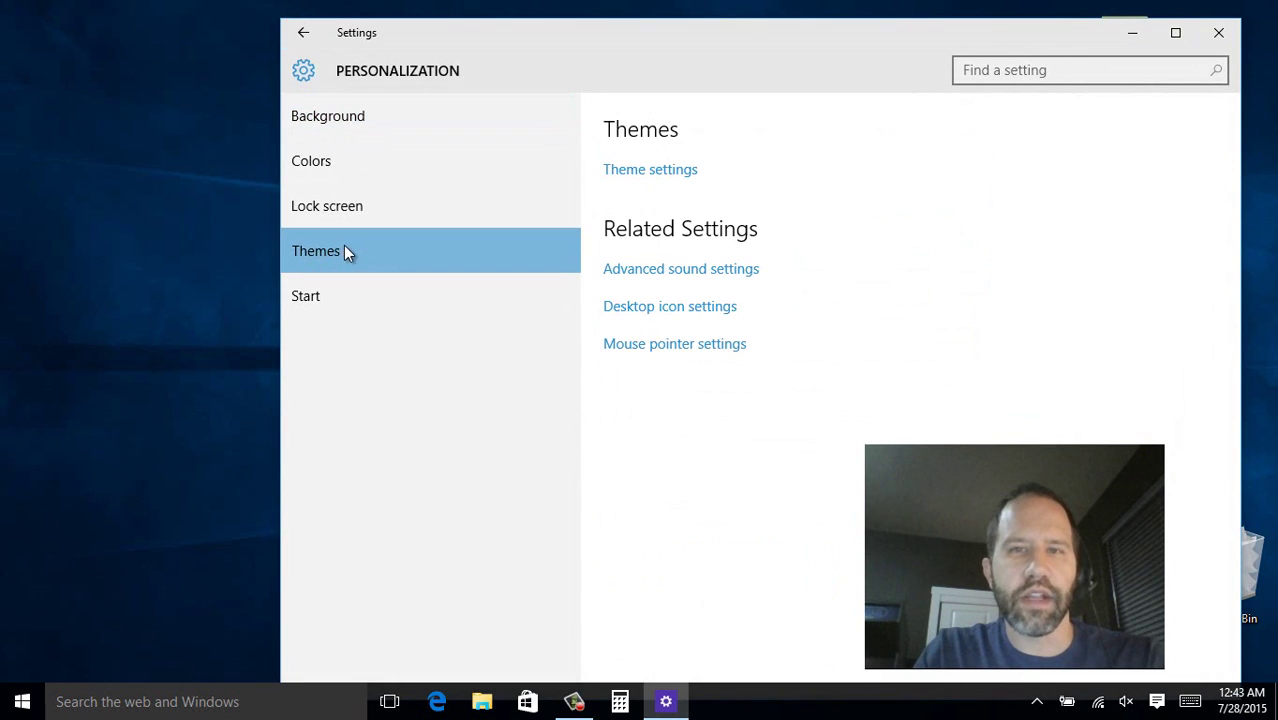
left_click(653, 172)
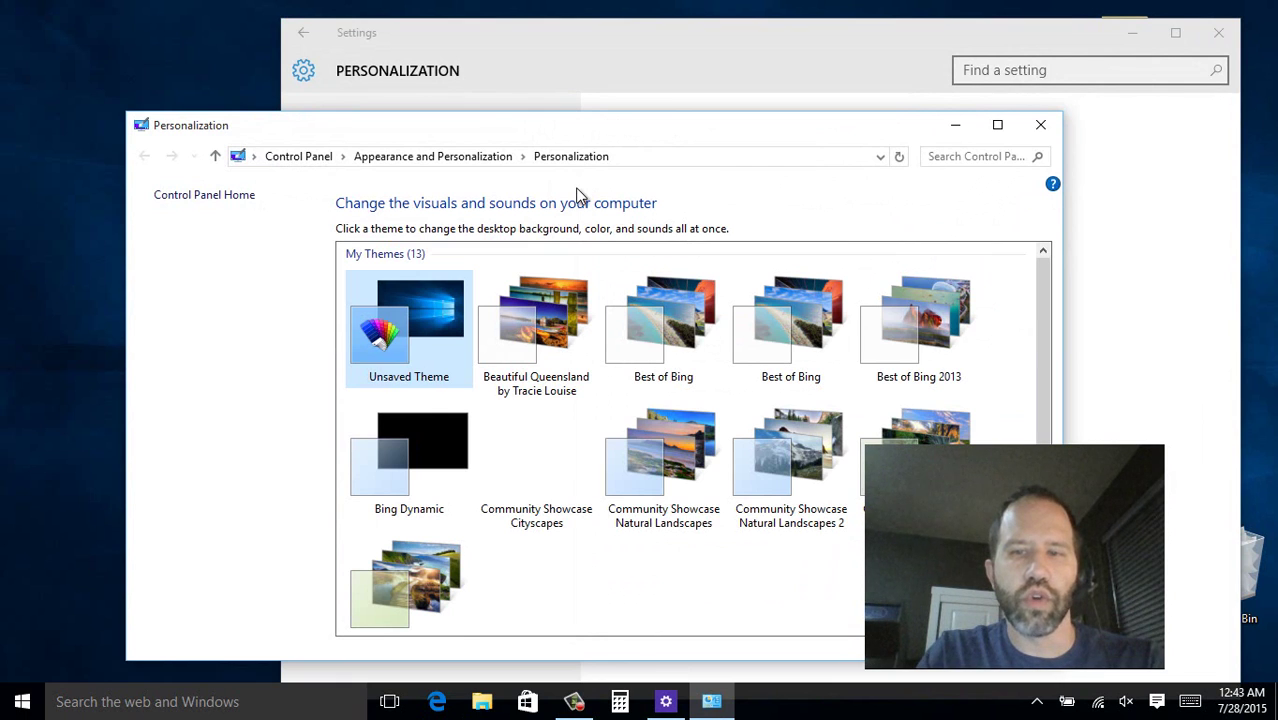
scroll(600, 400, "down", 3)
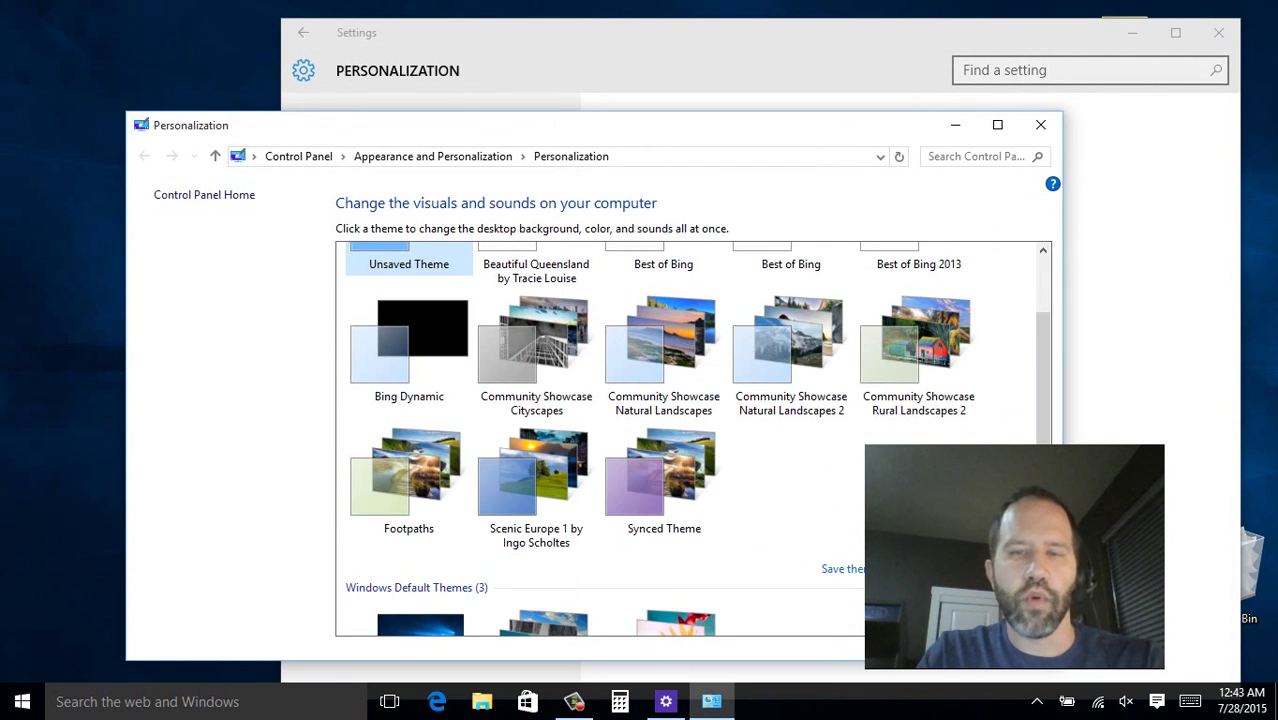
scroll(805, 300, "up", 3)
left_click(805, 295)
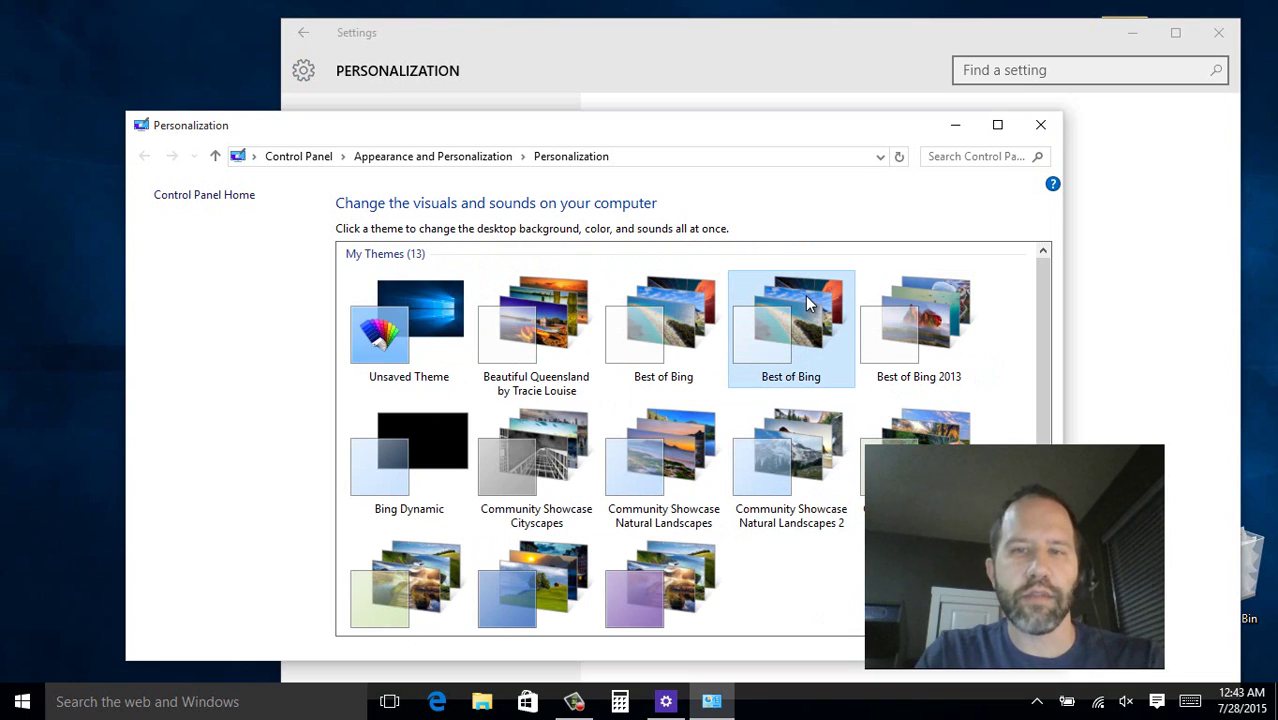
Step: Close the theme windows and advance to the next Bing wallpaper, a foggy night landscape
left_click(1040, 124)
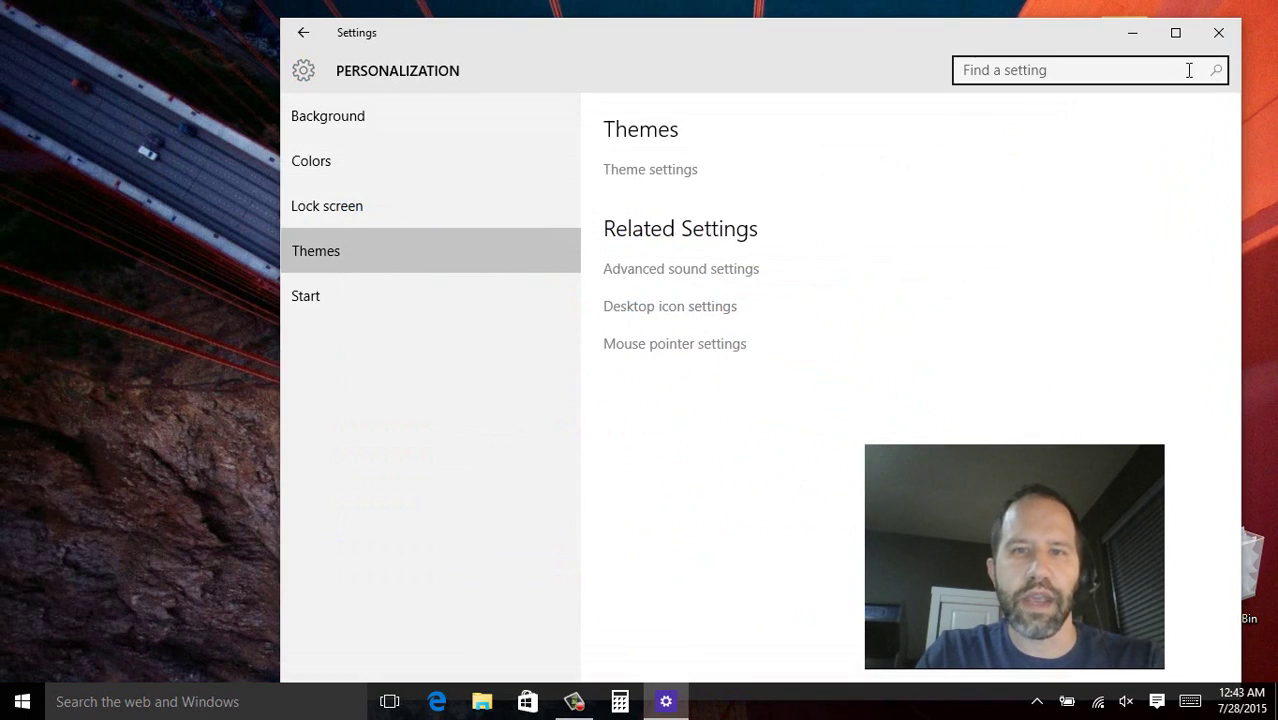
left_click(1219, 32)
right_click(624, 174)
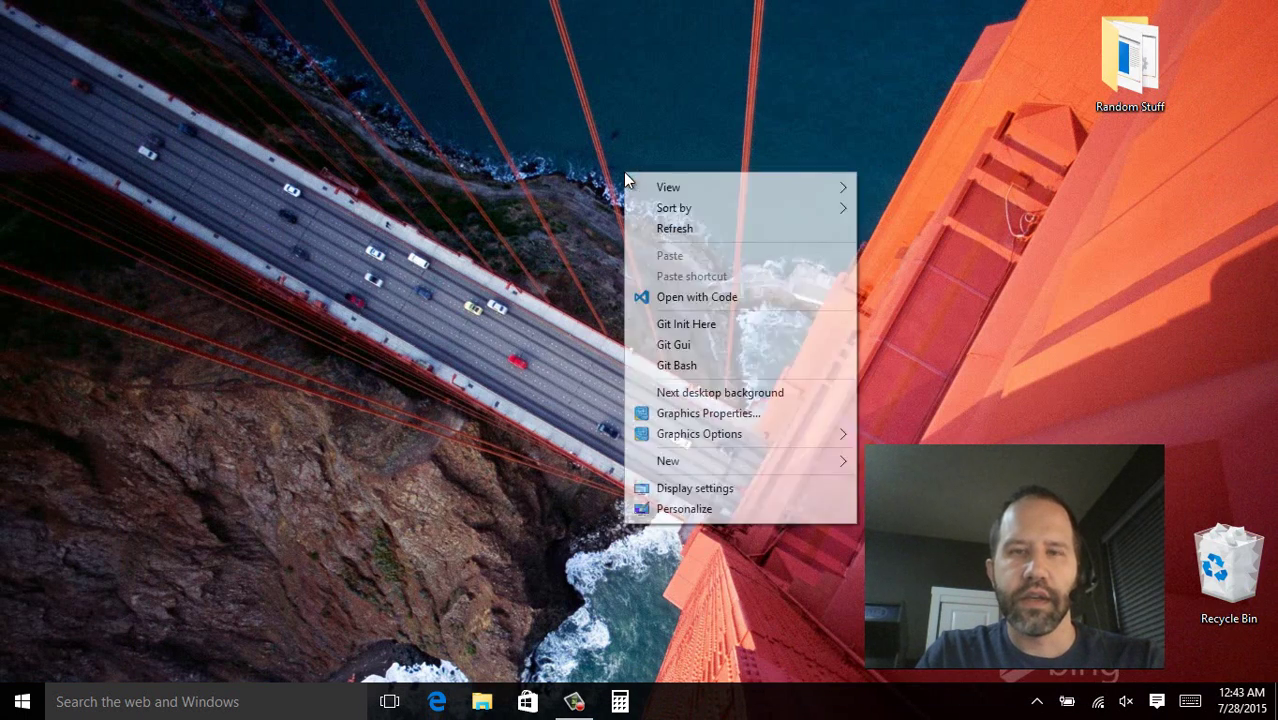
left_click(800, 400)
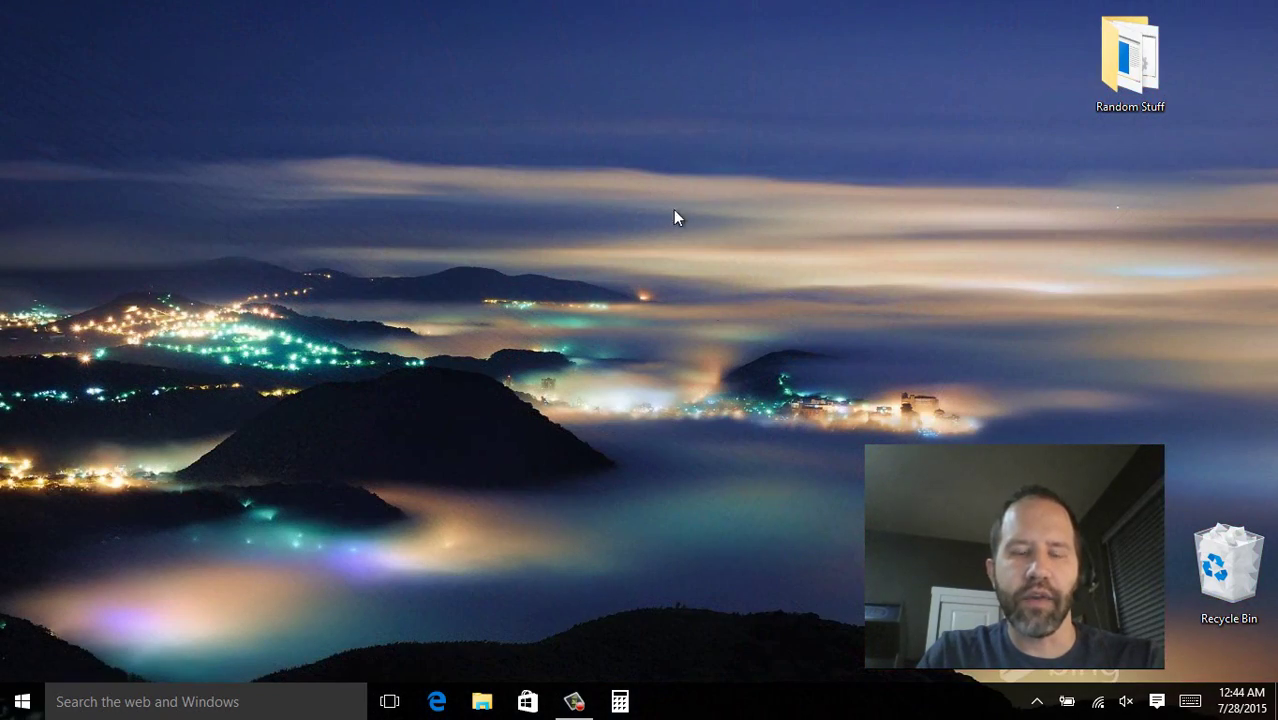
Step: Open the accent colour settings by searching Start for 'color'
left_click(22, 703)
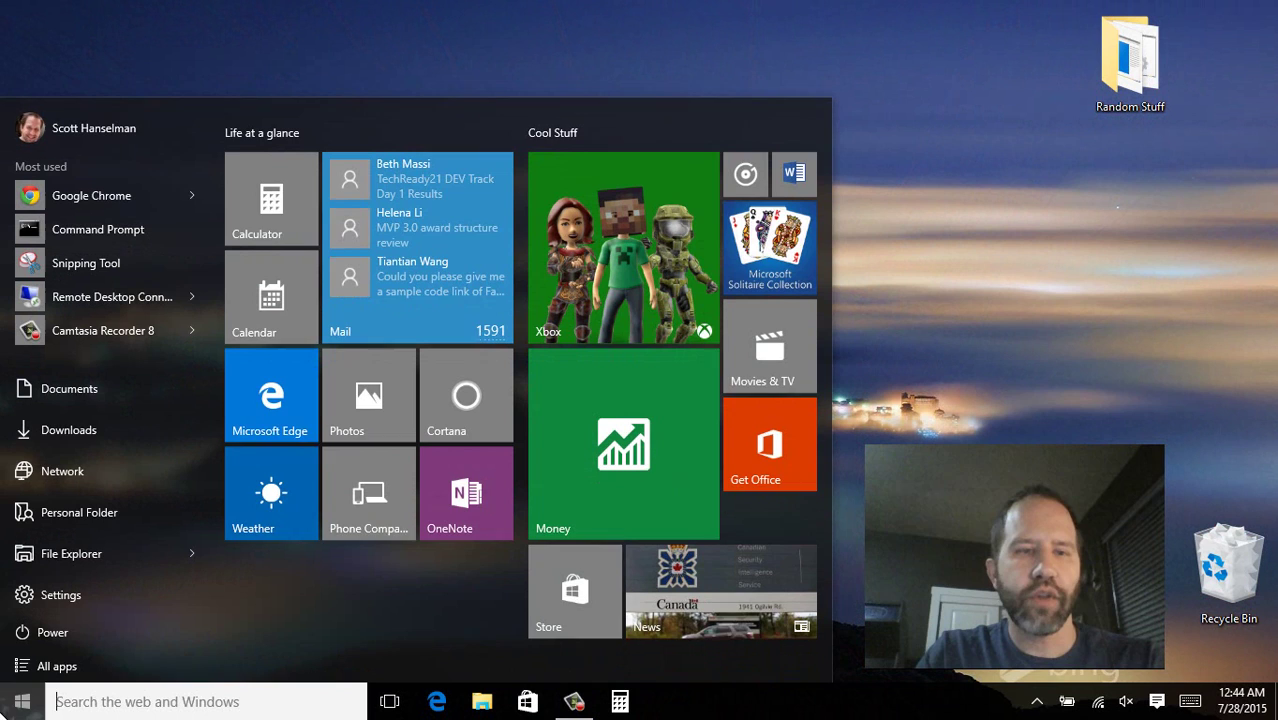
left_click(94, 704)
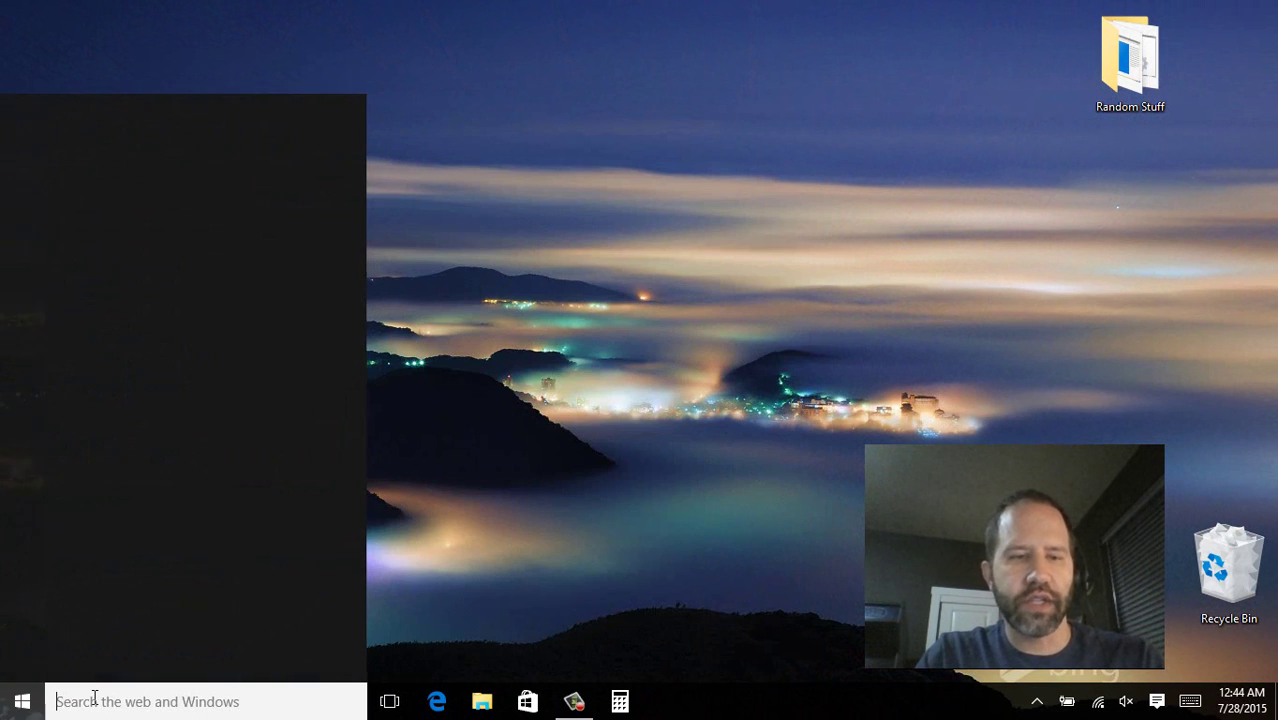
type("color")
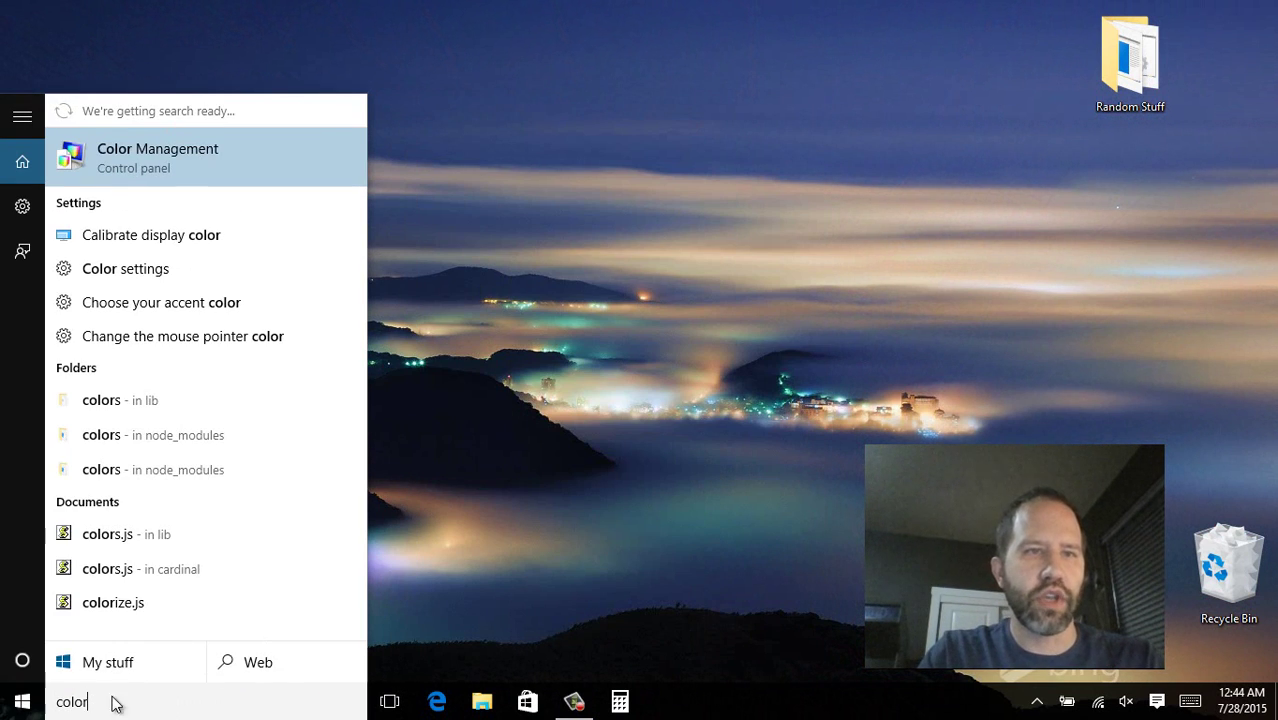
left_click(149, 304)
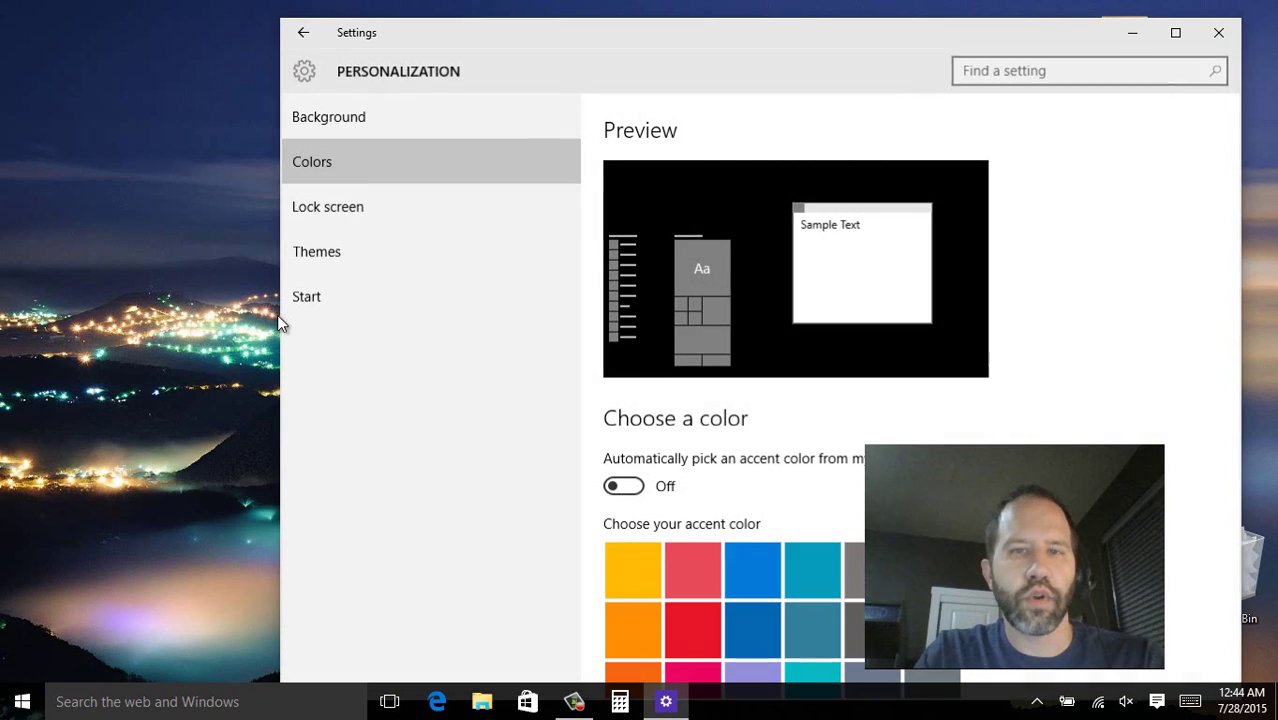
left_click(140, 704)
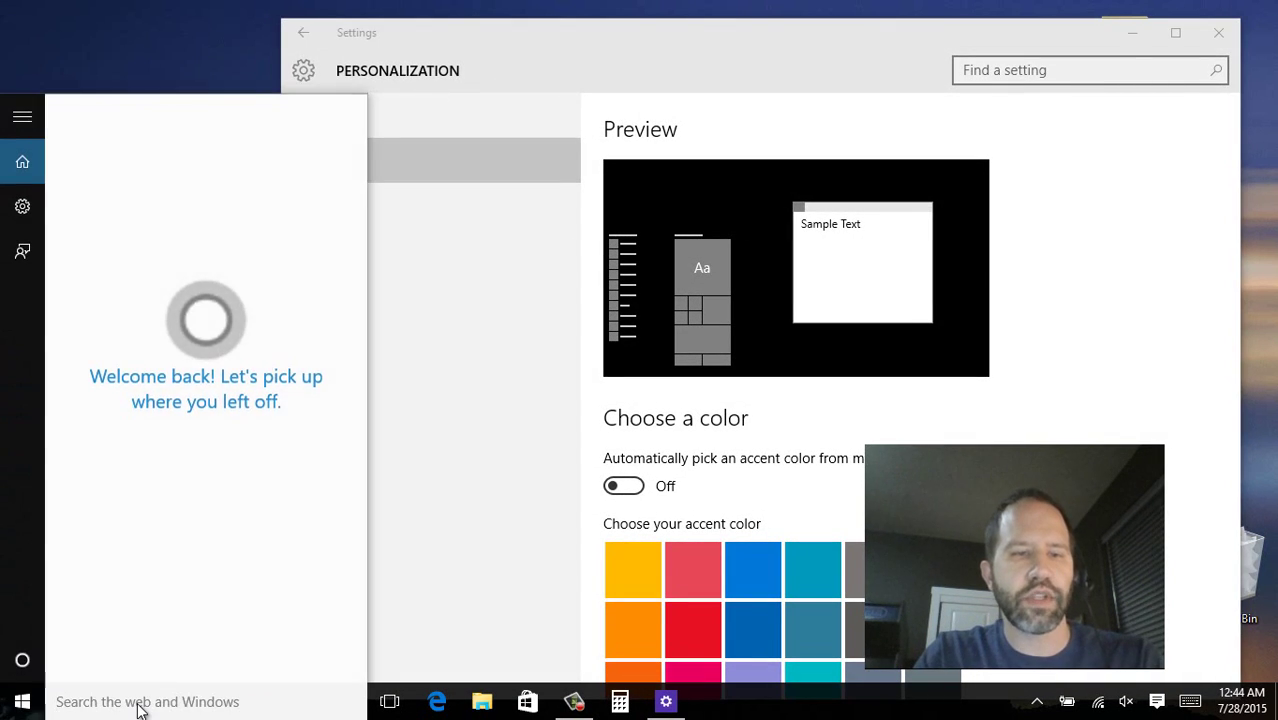
left_click(491, 380)
scroll(648, 499, "down", 2)
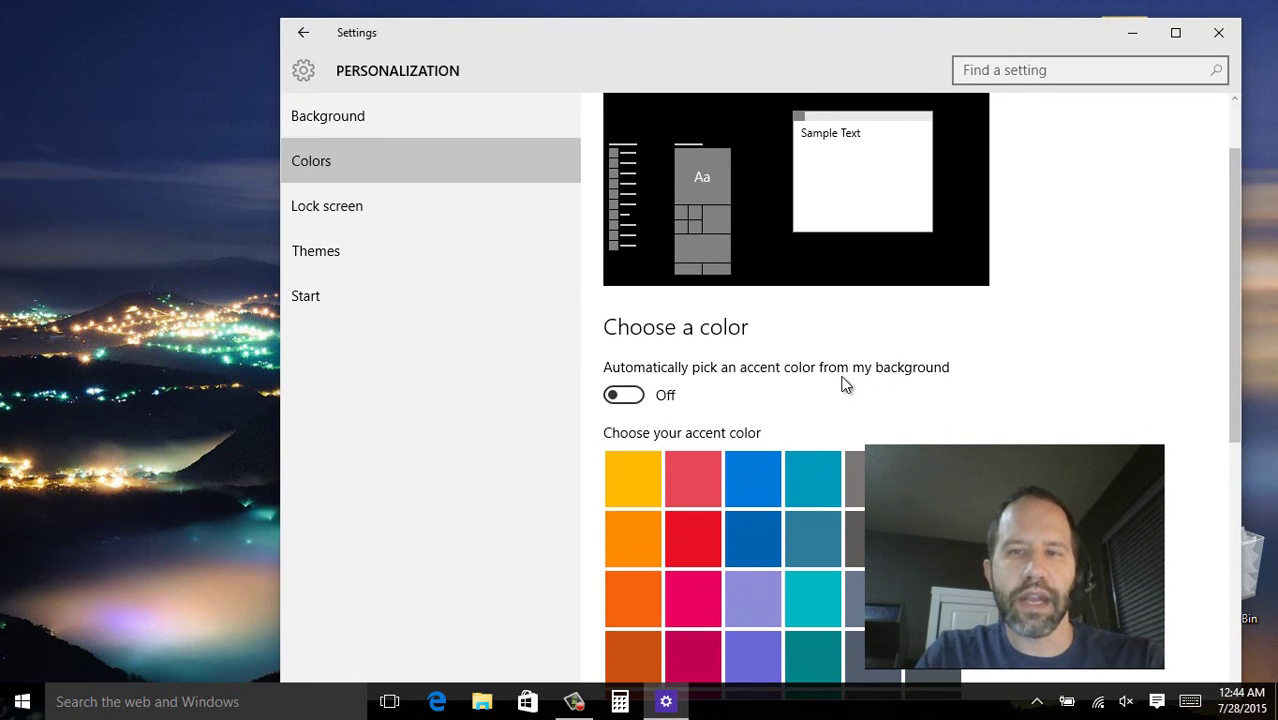
Step: Try blue, steel-teal and orange accents and show the accent on Start and taskbar
left_click(771, 466)
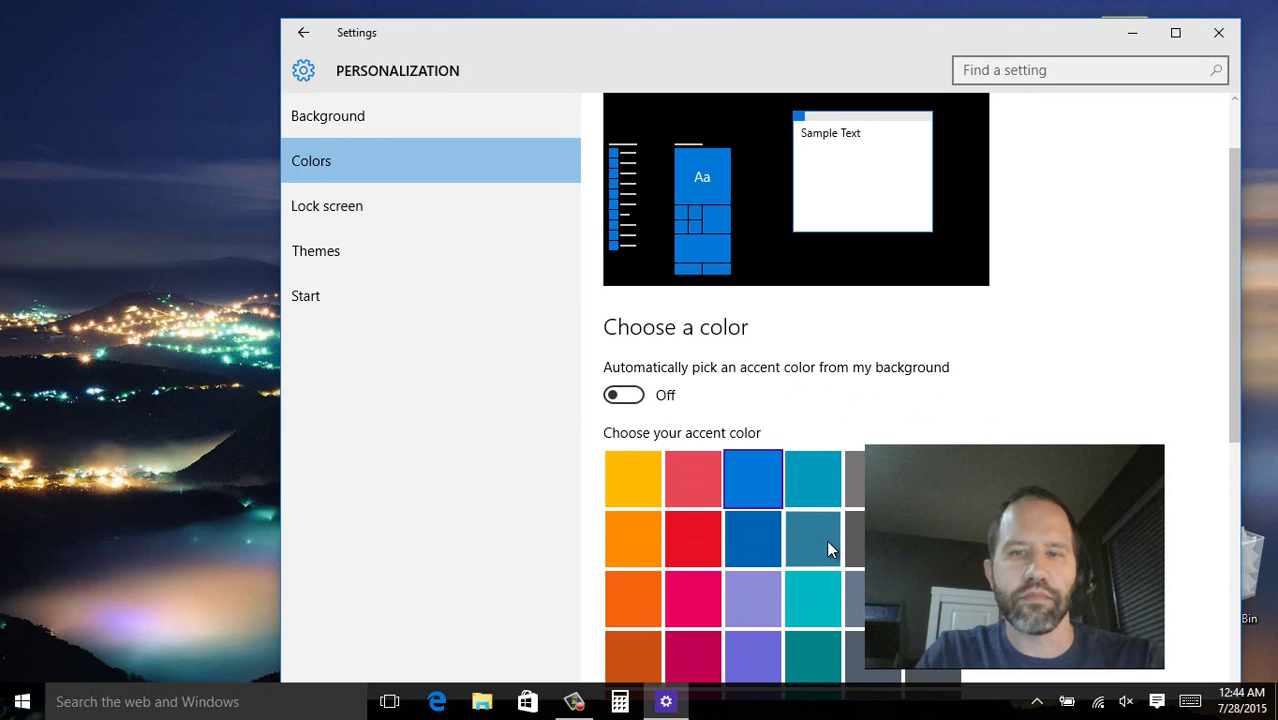
left_click(826, 540)
left_click(647, 555)
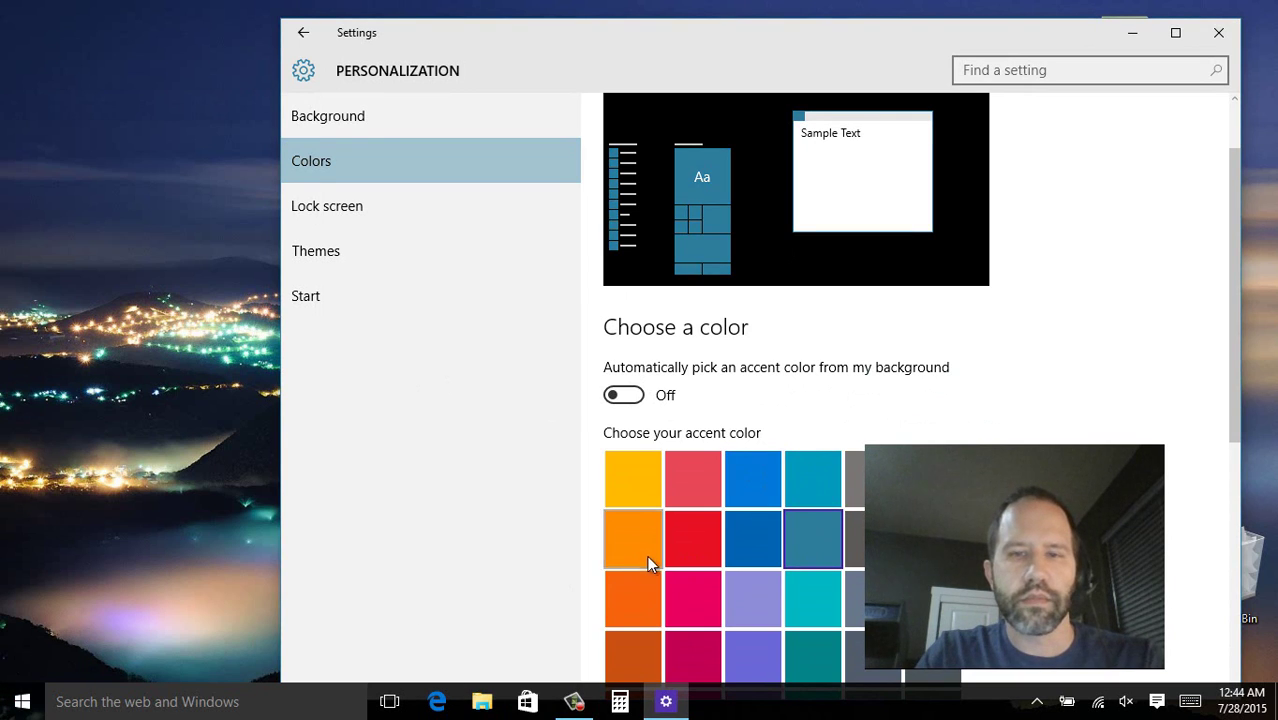
left_click(624, 396)
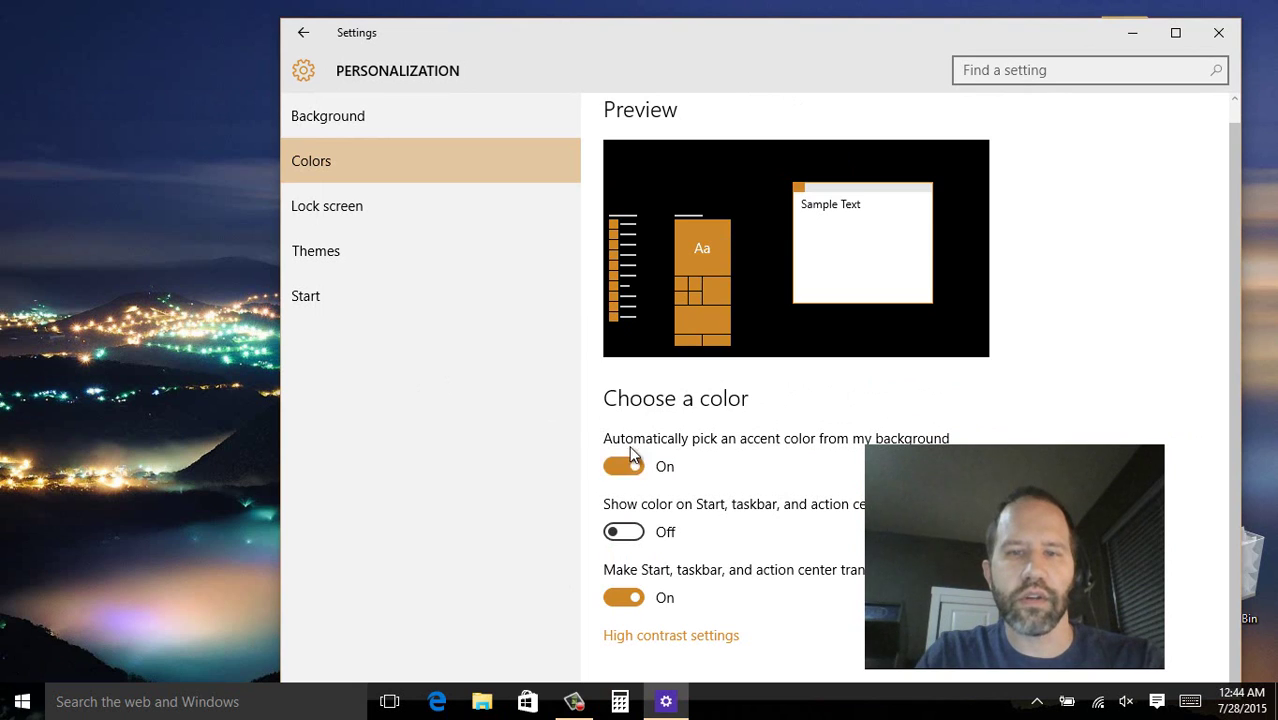
left_click(624, 533)
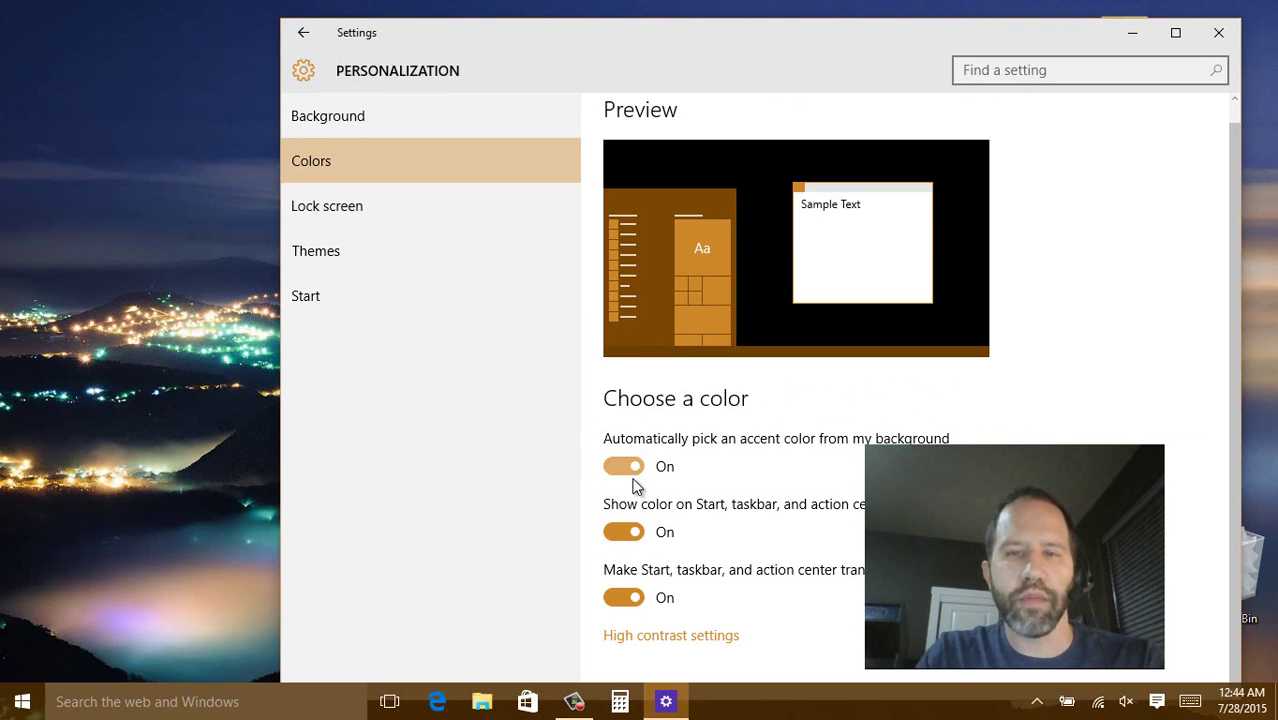
left_click(633, 480)
Step: Try purple, orchid and dark purple, then let the accent follow the wallpaper automatically
scroll(735, 405, "down", 5)
left_click(762, 350)
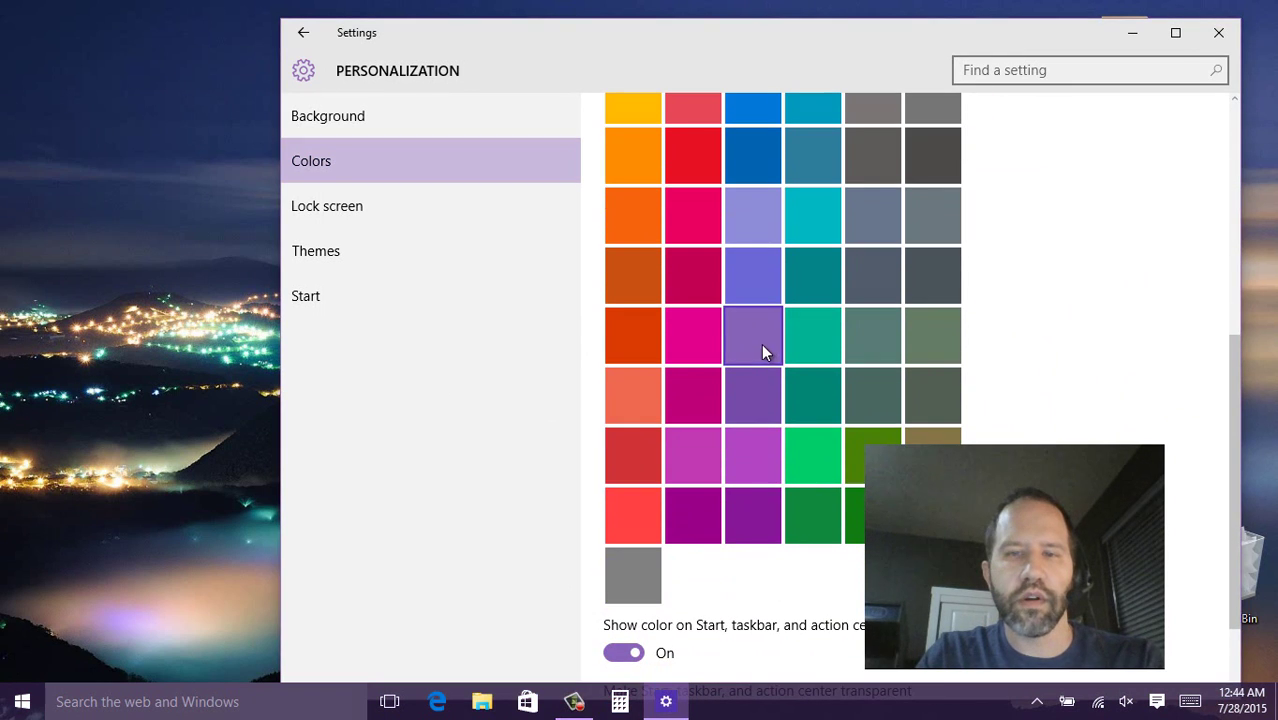
left_click(747, 462)
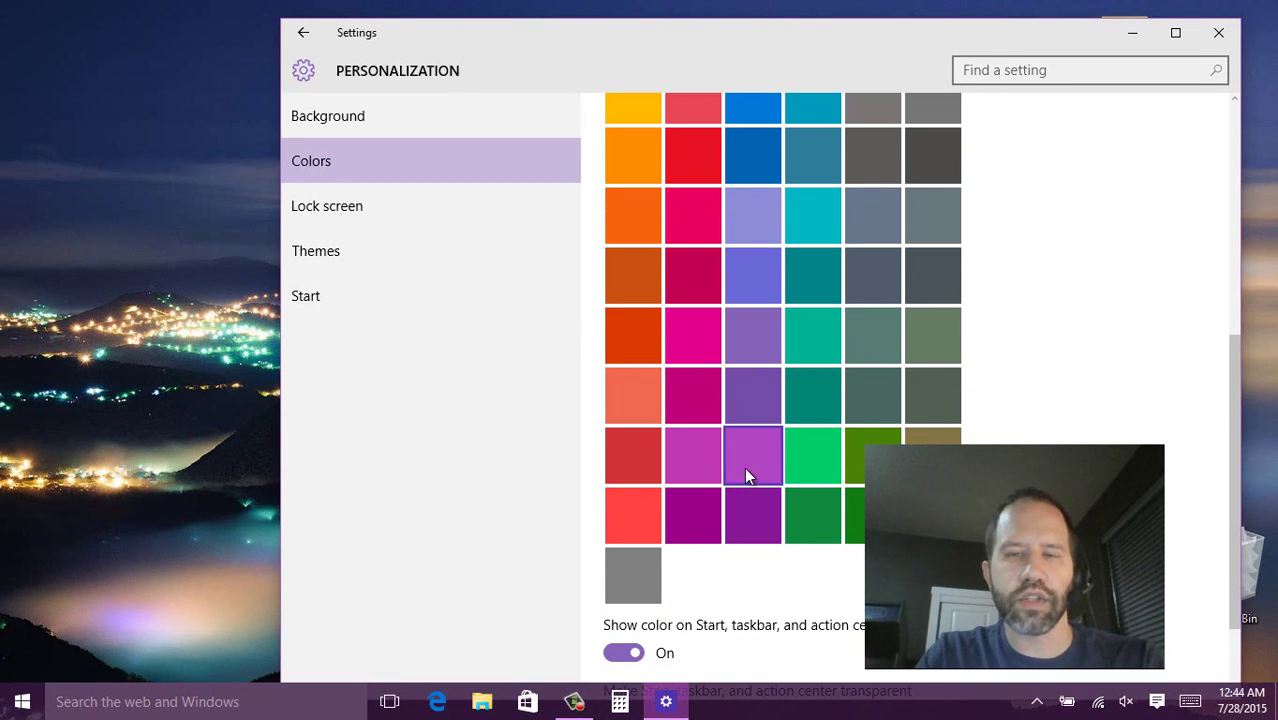
left_click(696, 518)
scroll(693, 490, "up", 4)
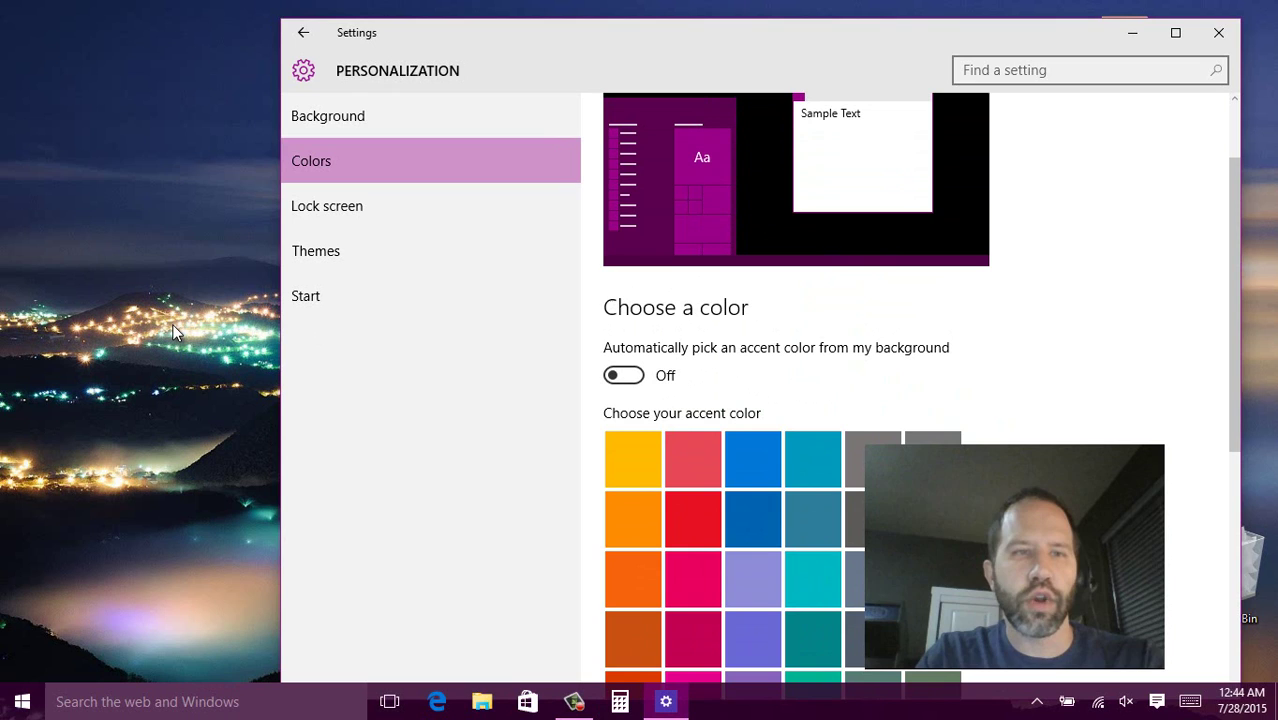
left_click(631, 377)
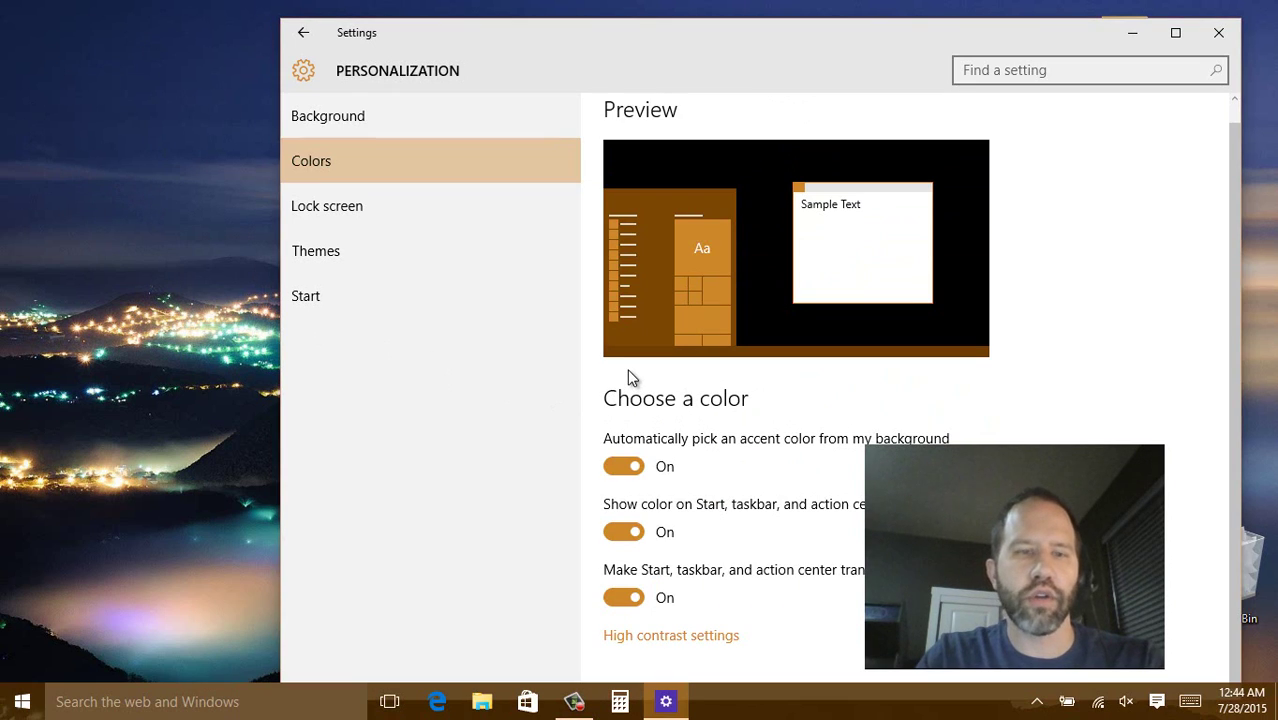
Step: Close Settings and switch the wallpaper to the next image, a red rock geyser
left_click(1212, 33)
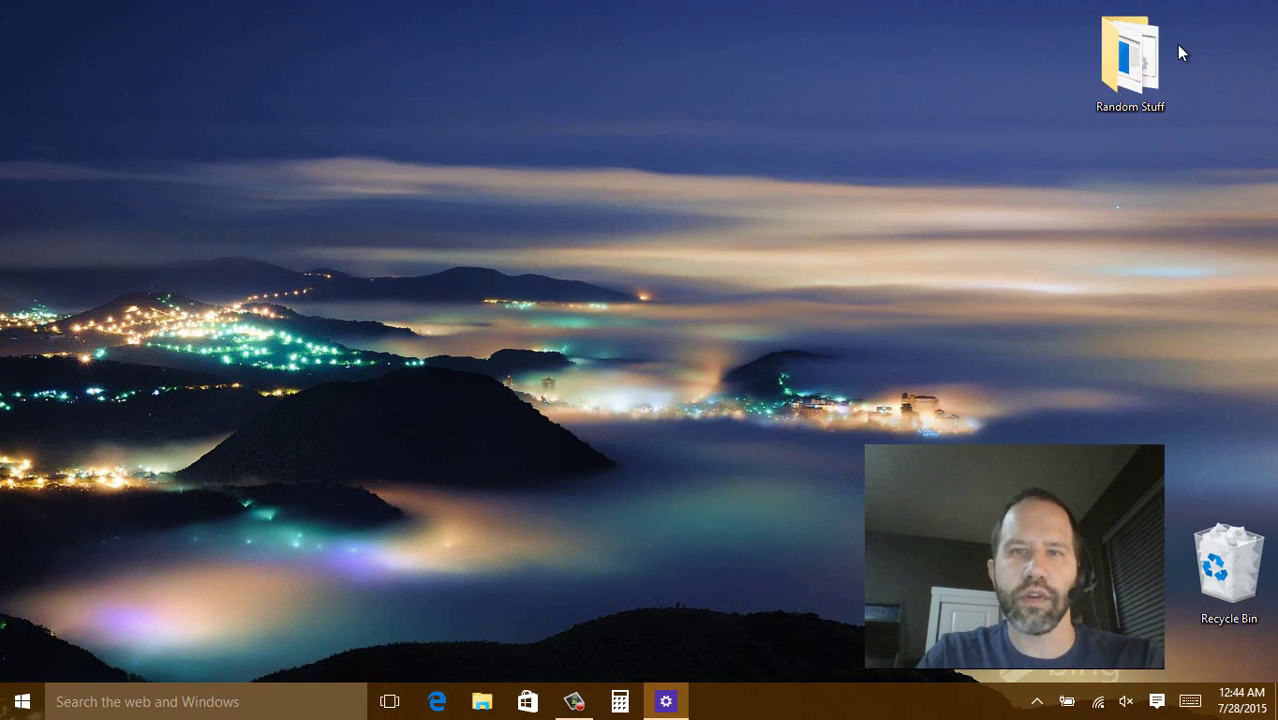
right_click(618, 173)
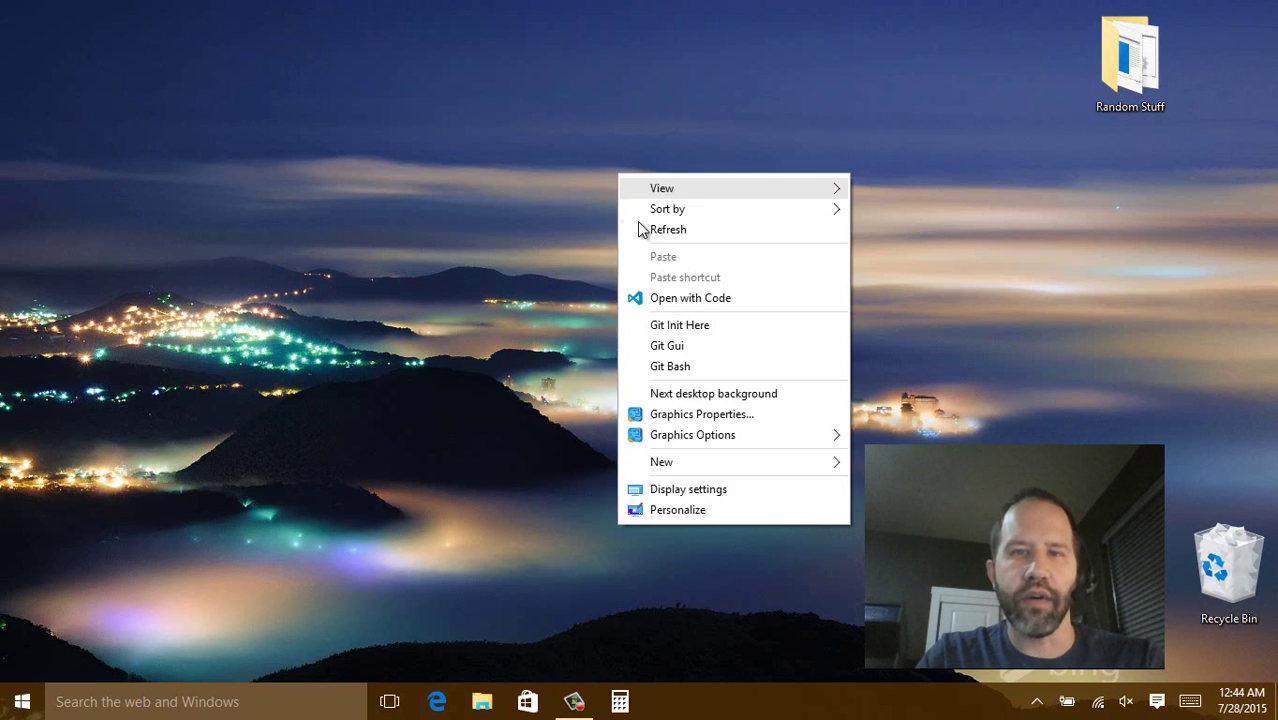
left_click(699, 396)
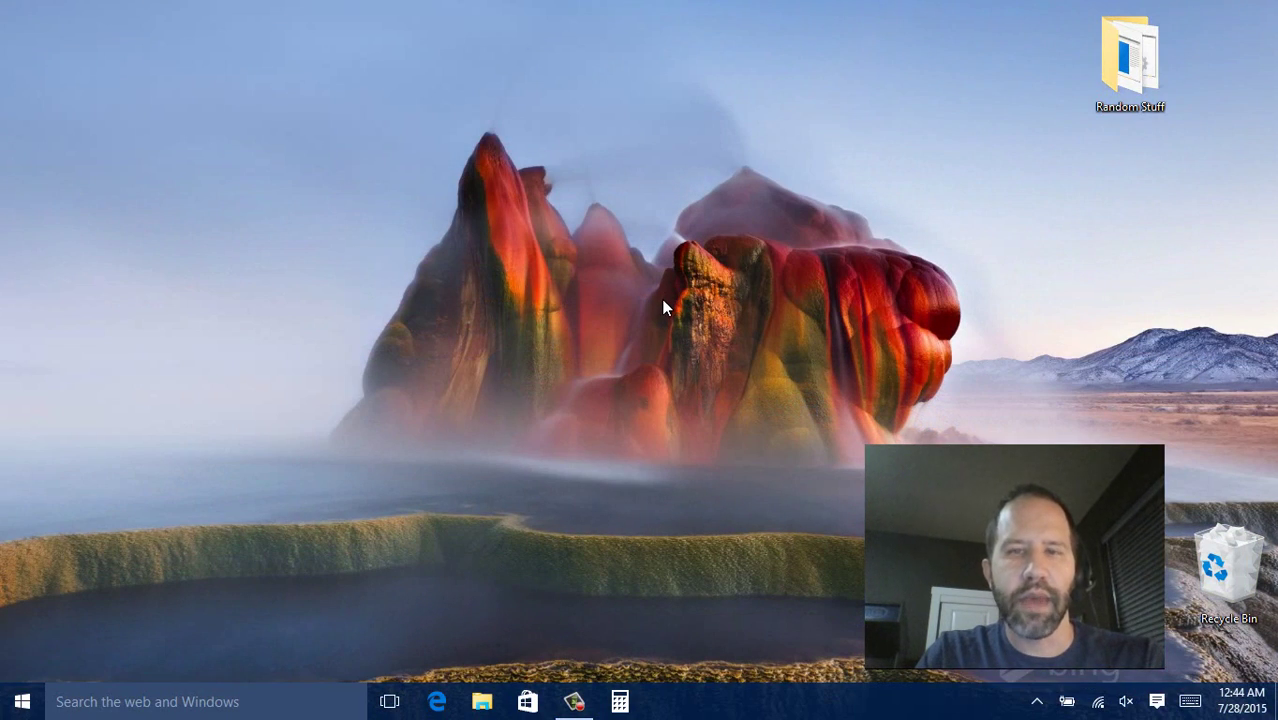
Step: Search from the taskbar for 'deskt' to find the desktop icons setting
left_click(18, 702)
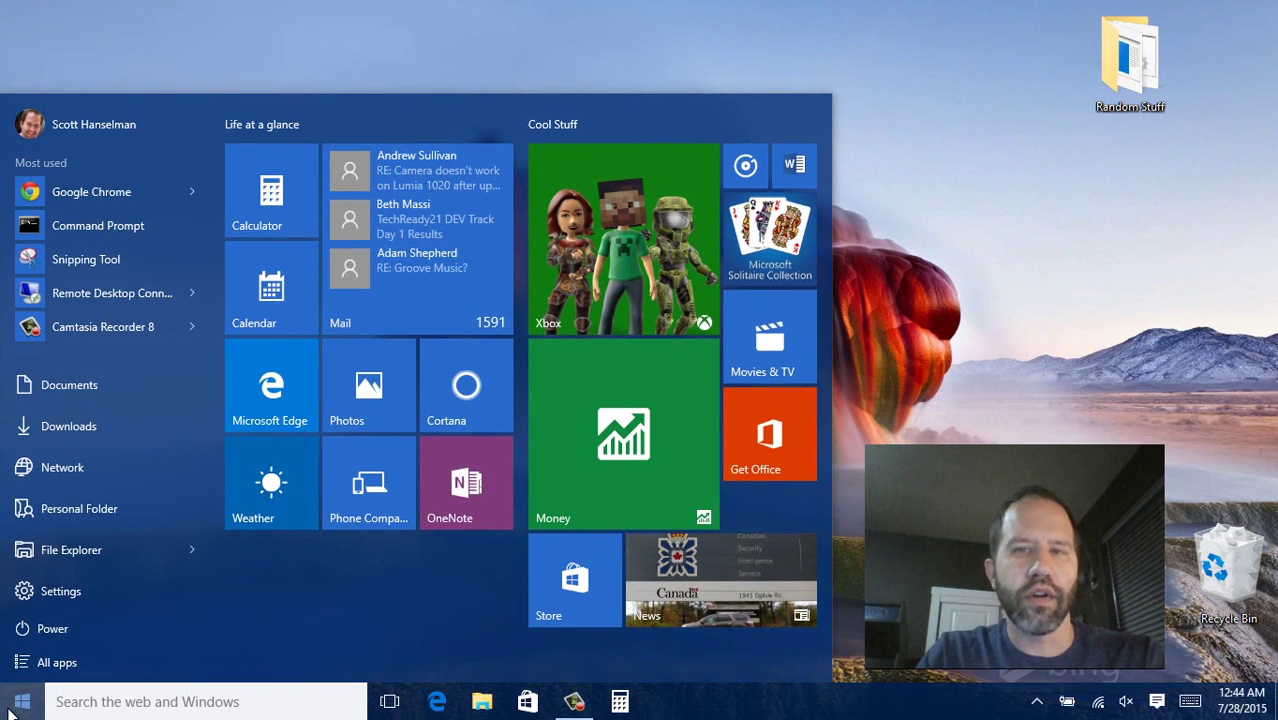
left_click(18, 702)
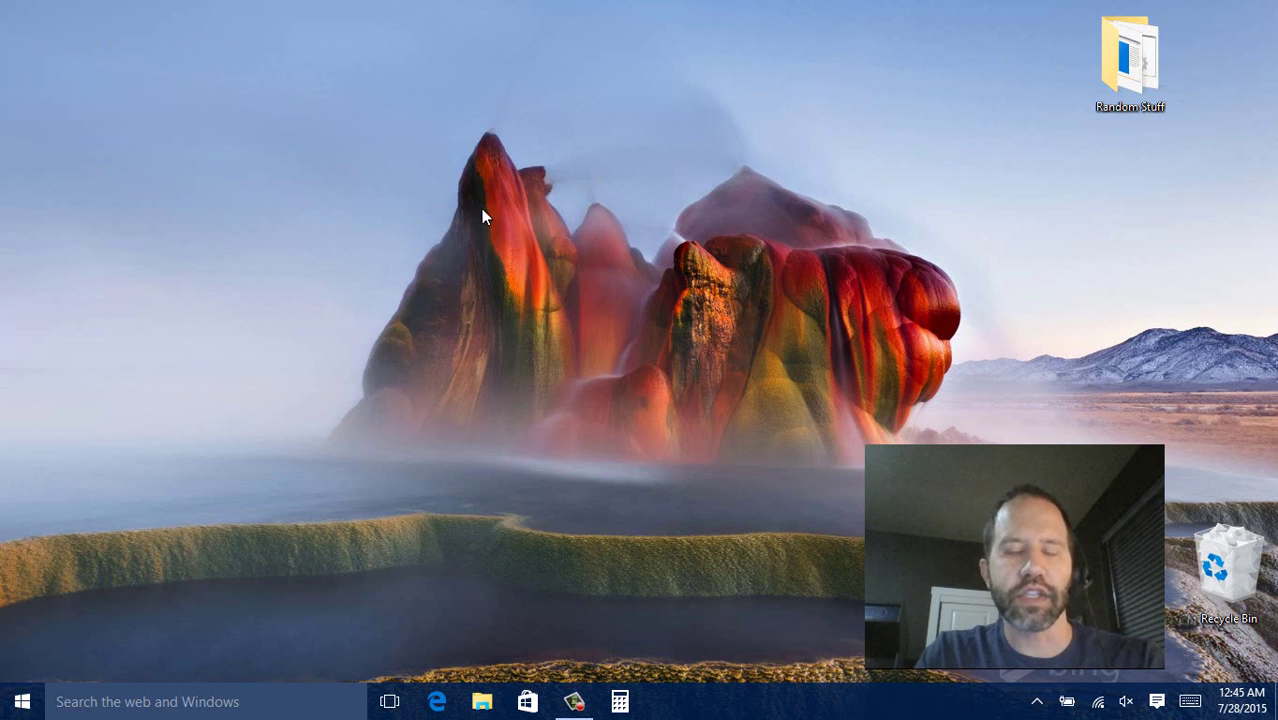
left_click(150, 700)
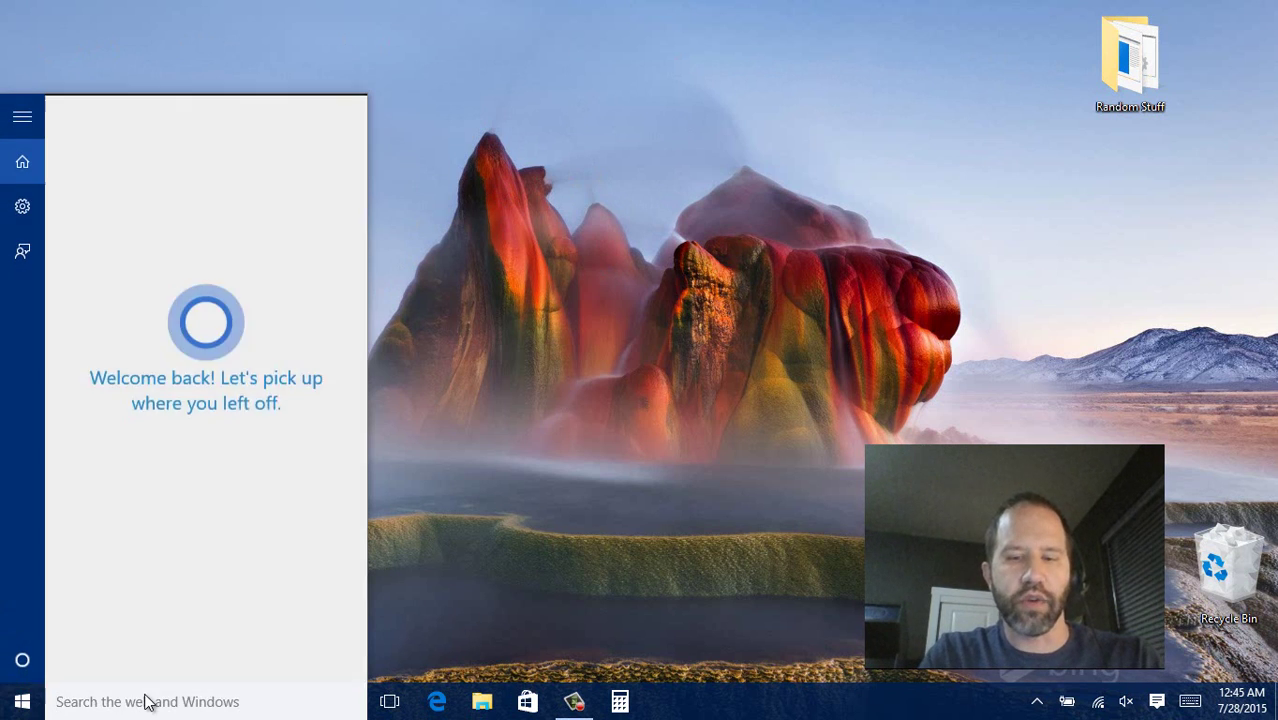
type("desktop icons")
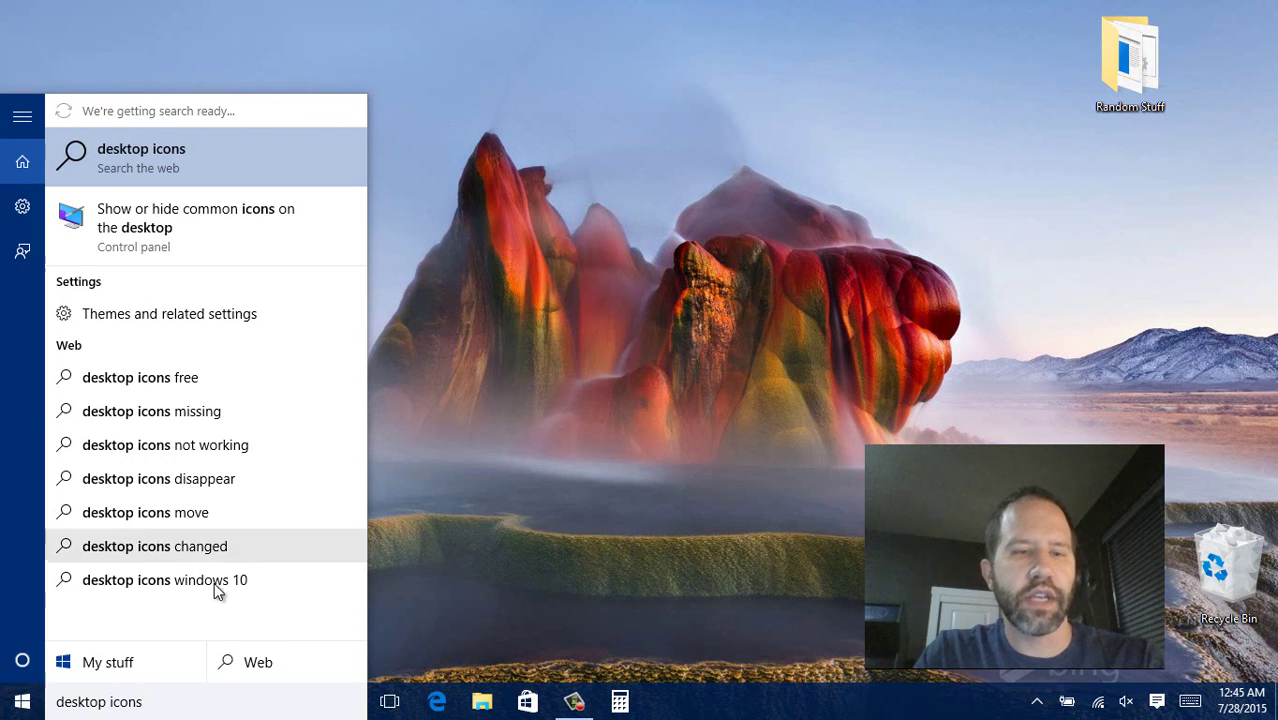
Step: Enable the Computer (This PC) icon in Desktop Icon Settings and confirm with OK
left_click(180, 236)
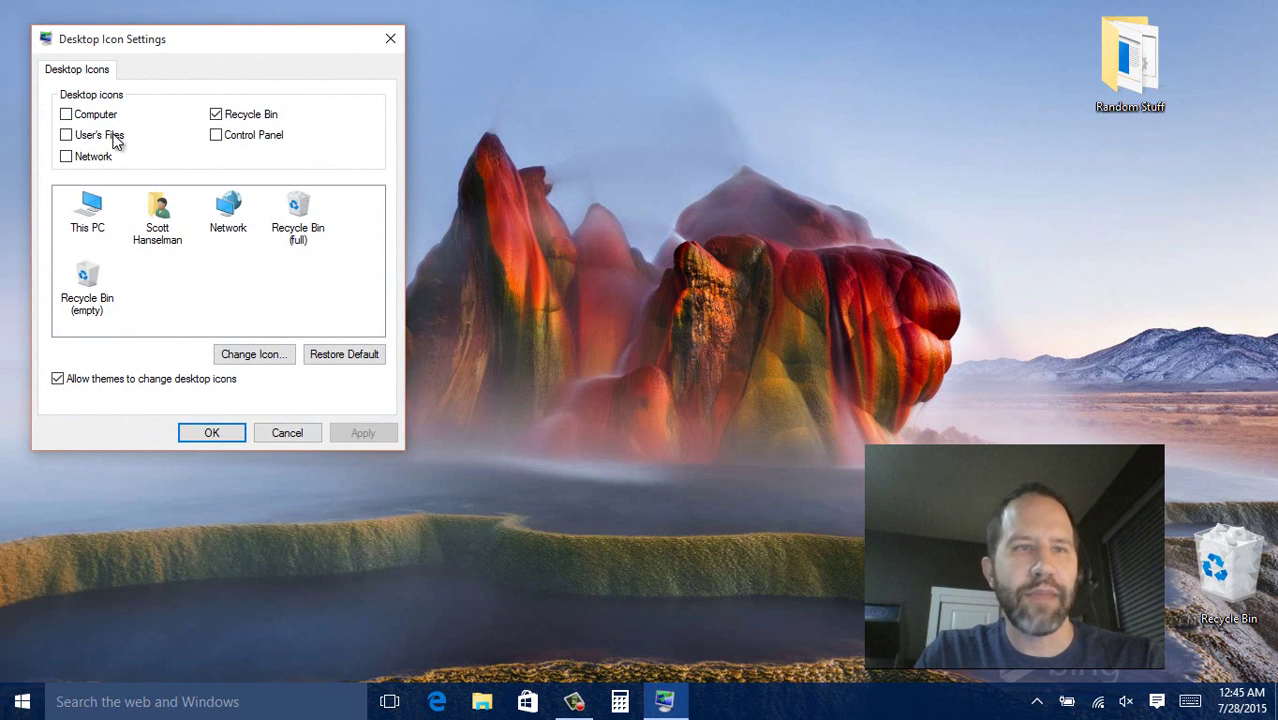
left_click(88, 118)
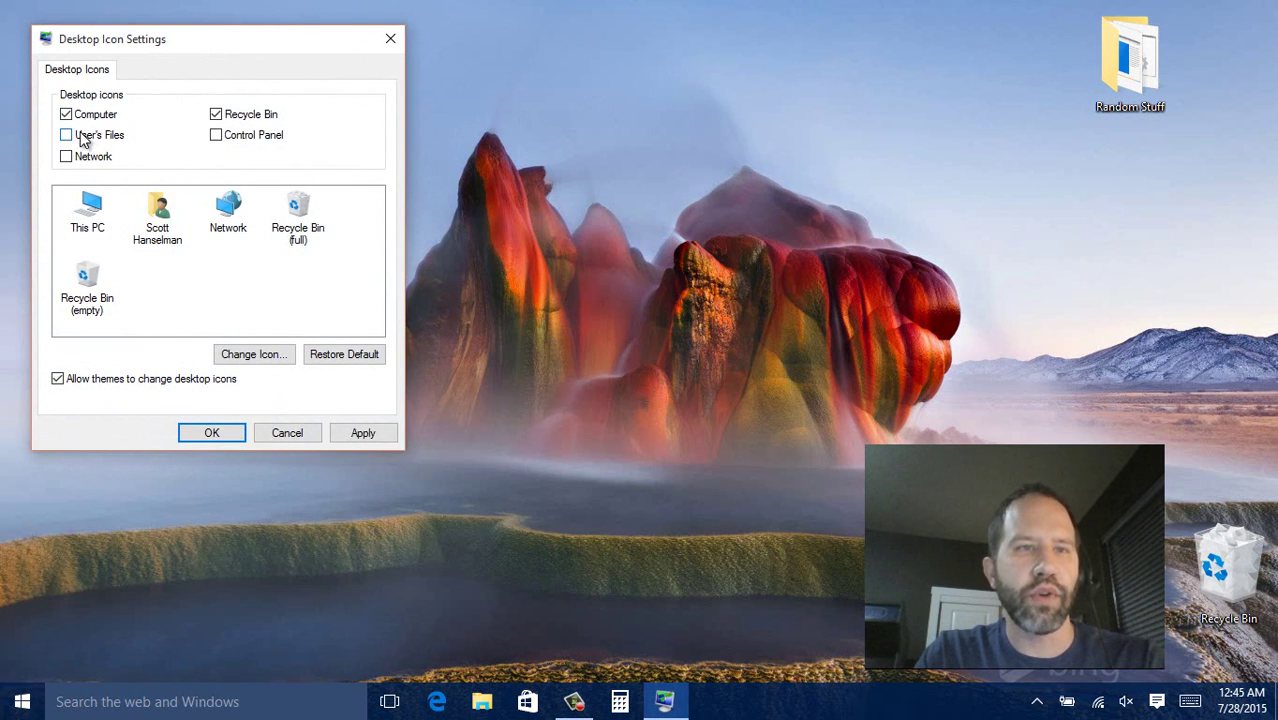
left_click(211, 434)
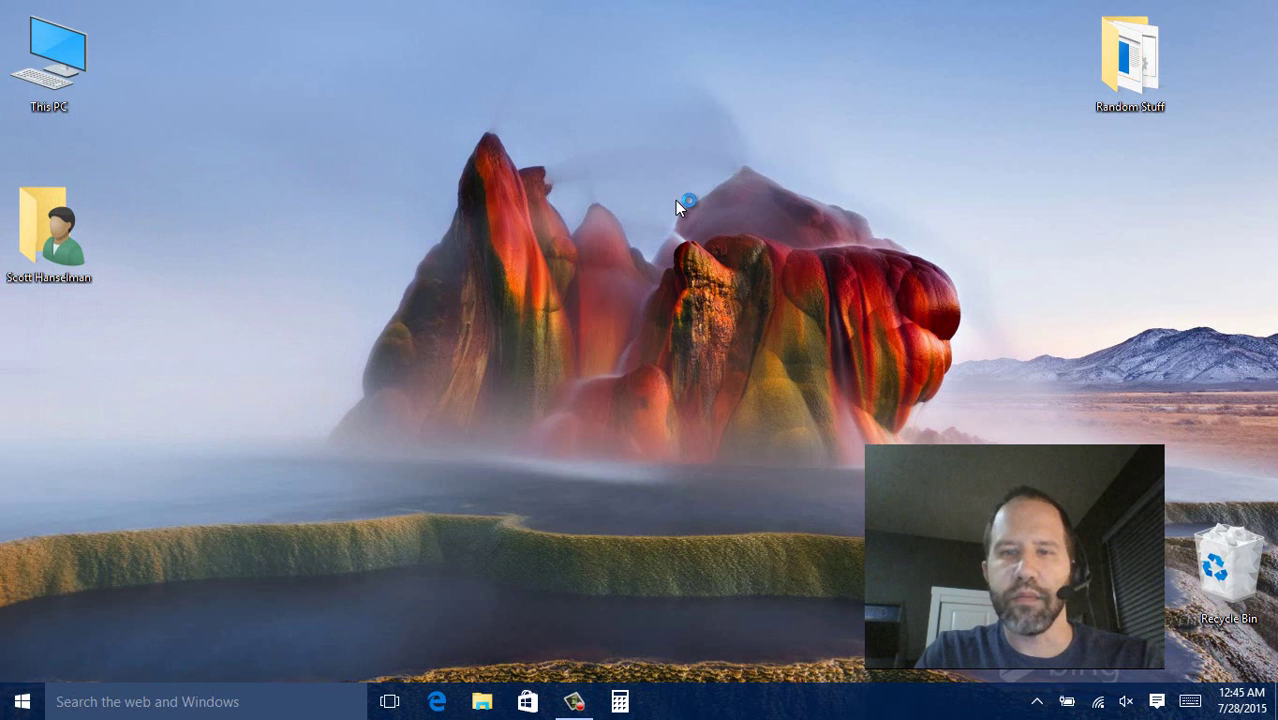
left_click(20, 702)
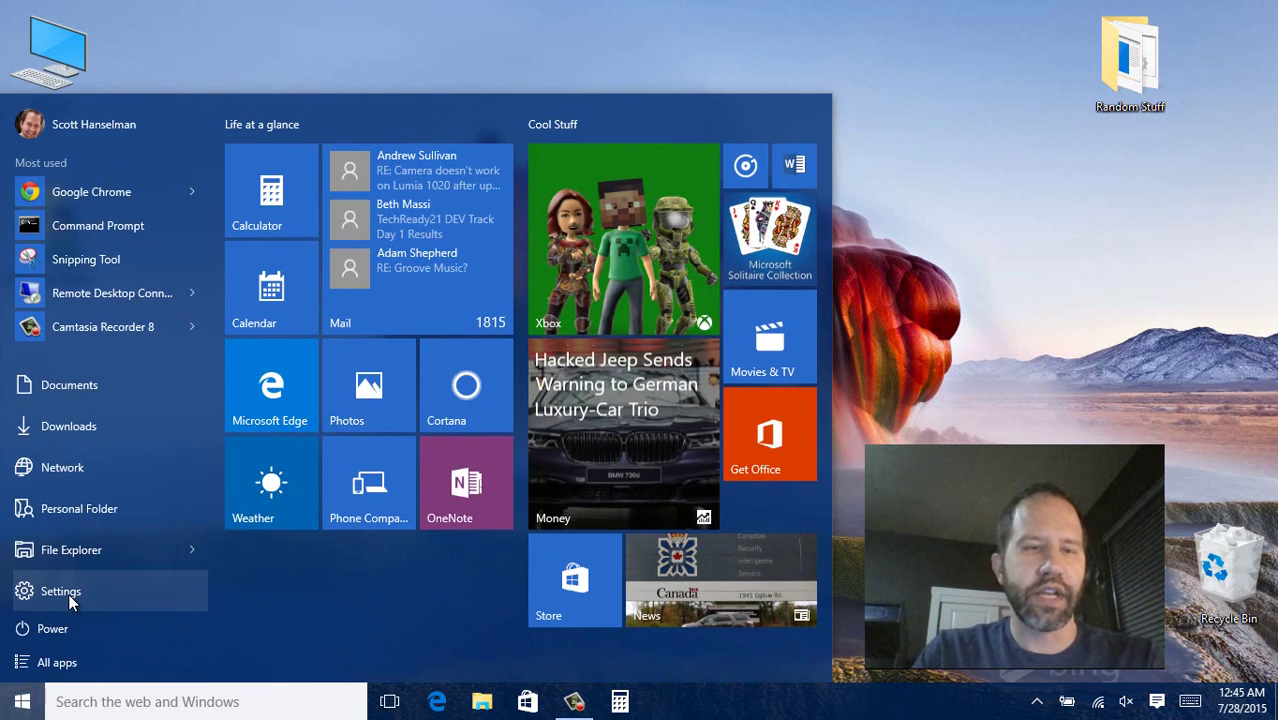
Step: Pin the Update & security settings page to Start and check the new tile
left_click(20, 702)
left_click(20, 702)
left_click(60, 592)
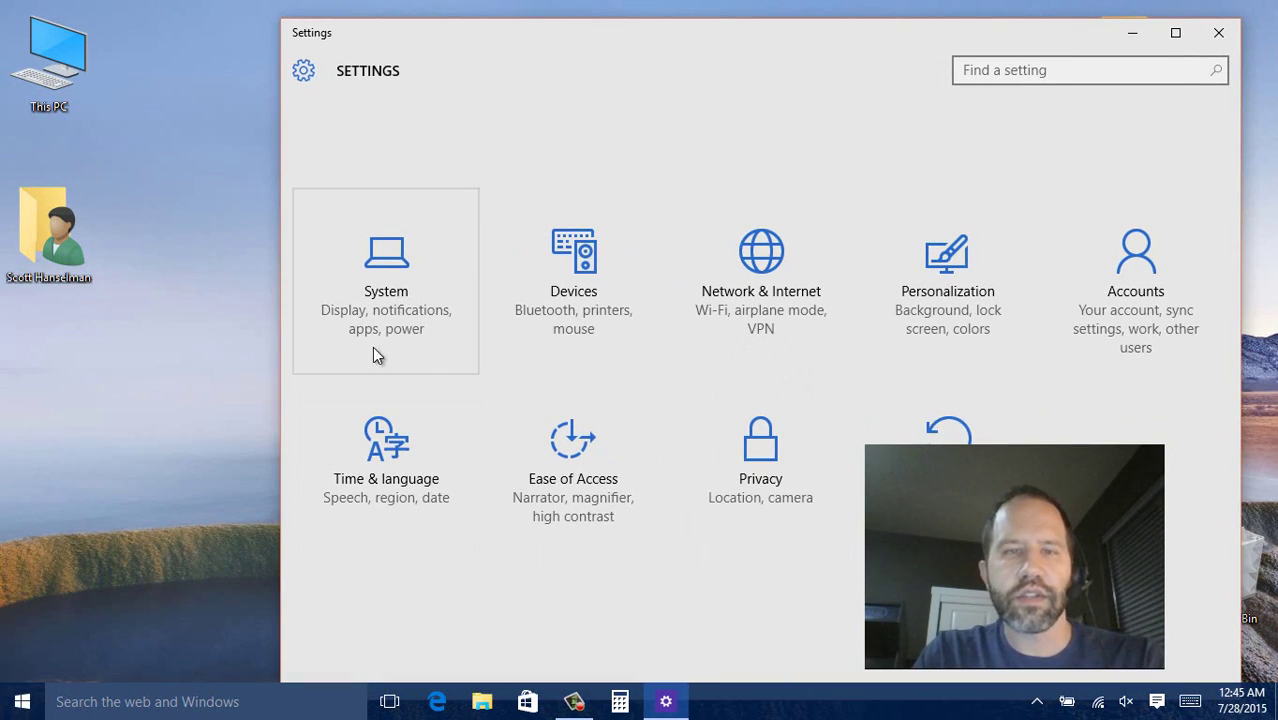
right_click(918, 430)
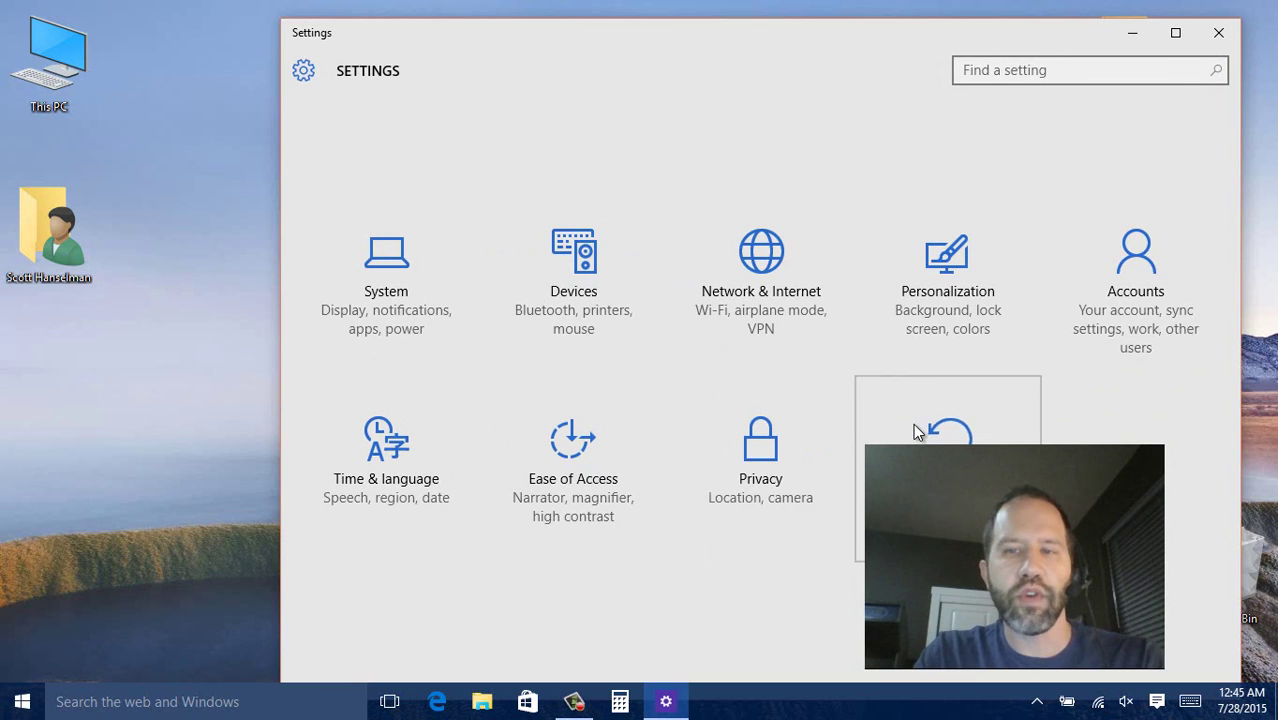
left_click(970, 437)
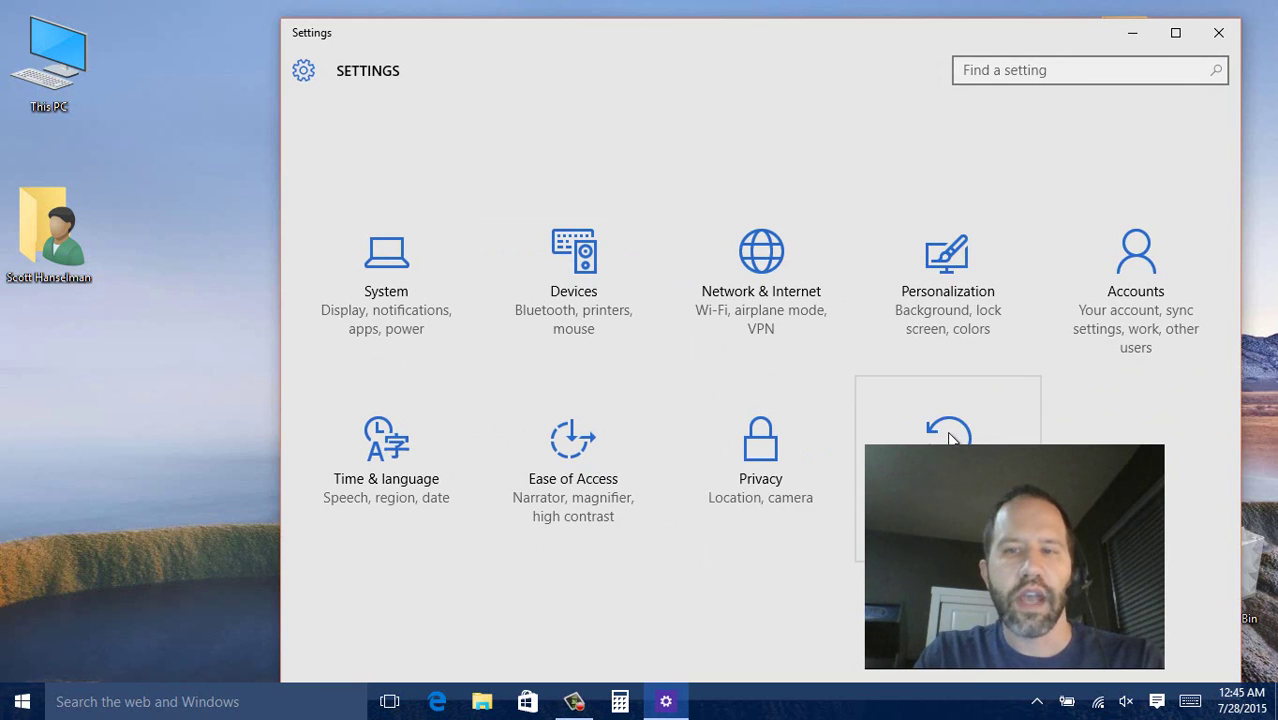
right_click(950, 444)
left_click(981, 446)
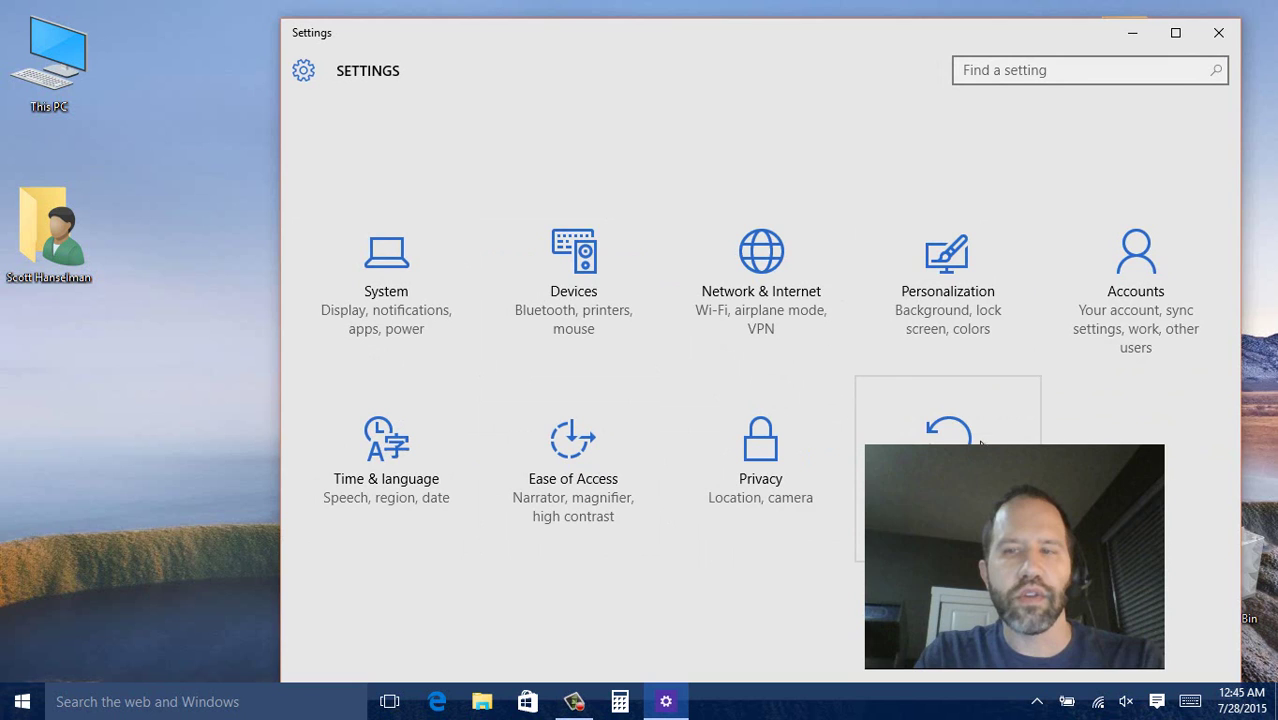
left_click(22, 701)
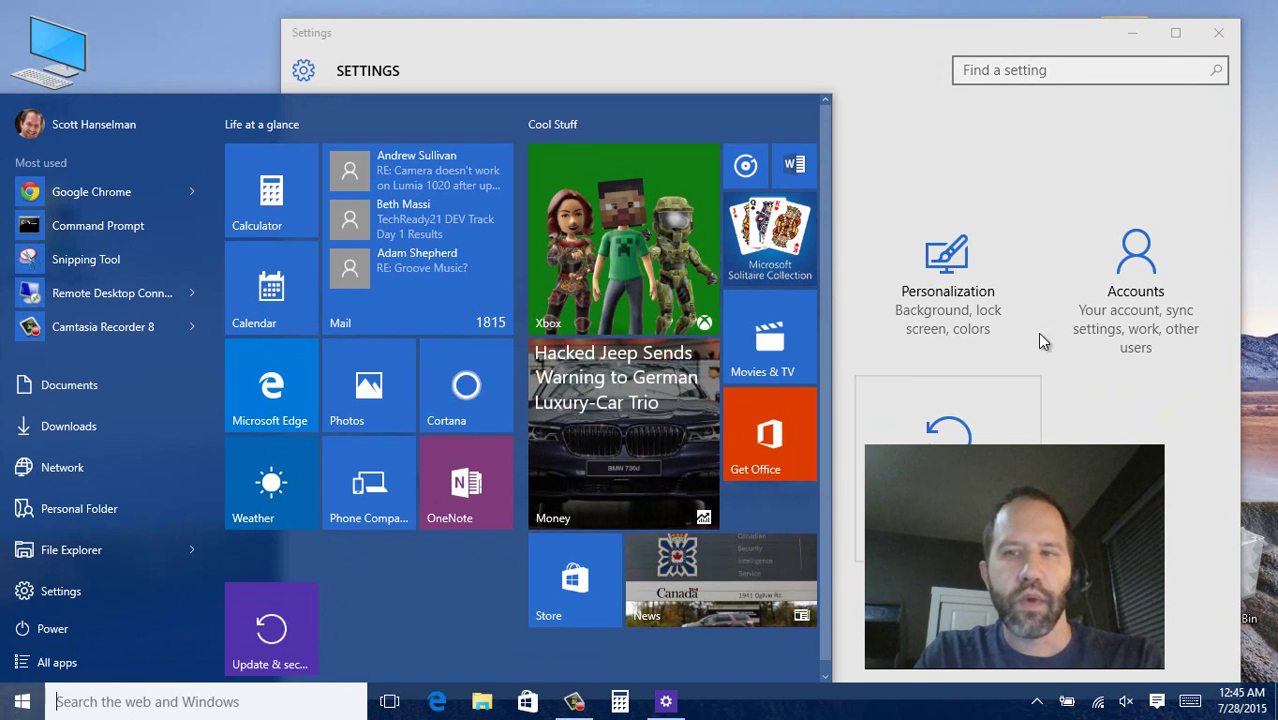
left_click(993, 242)
Step: Pin Personalization to Start, close Settings, and open Update & security from its tile
right_click(1023, 257)
left_click(1022, 245)
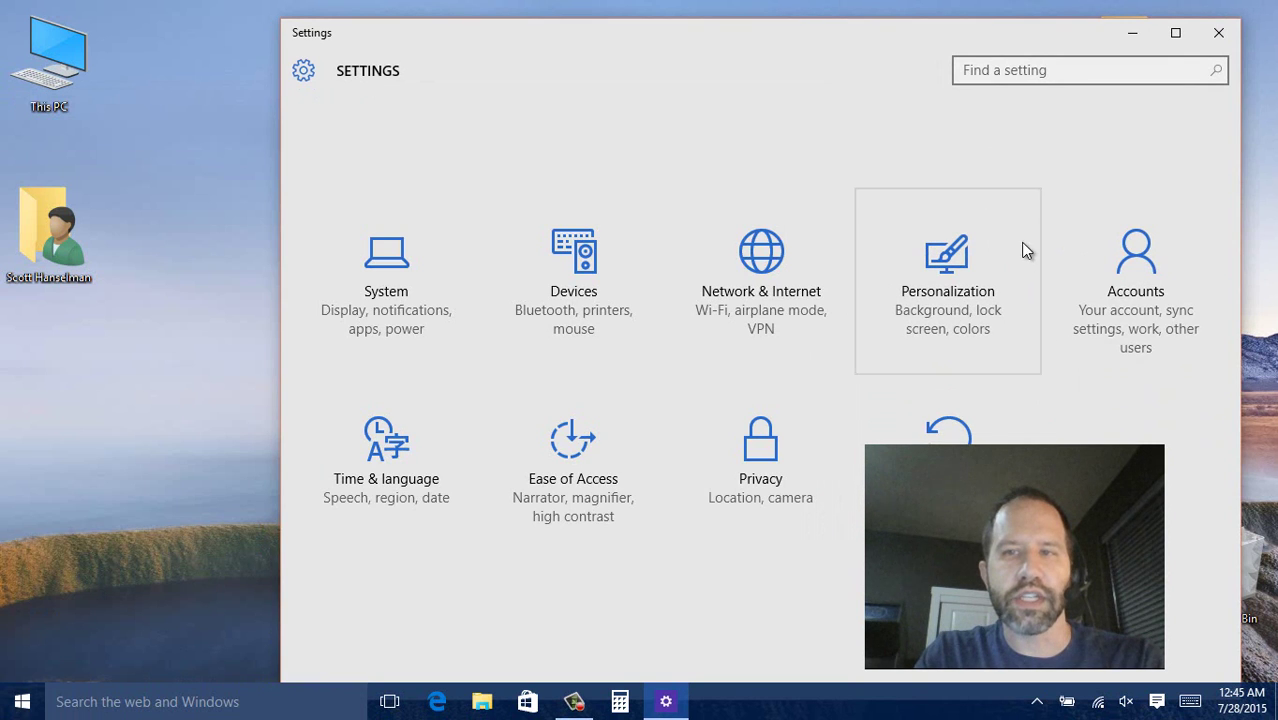
left_click(1218, 33)
left_click(22, 701)
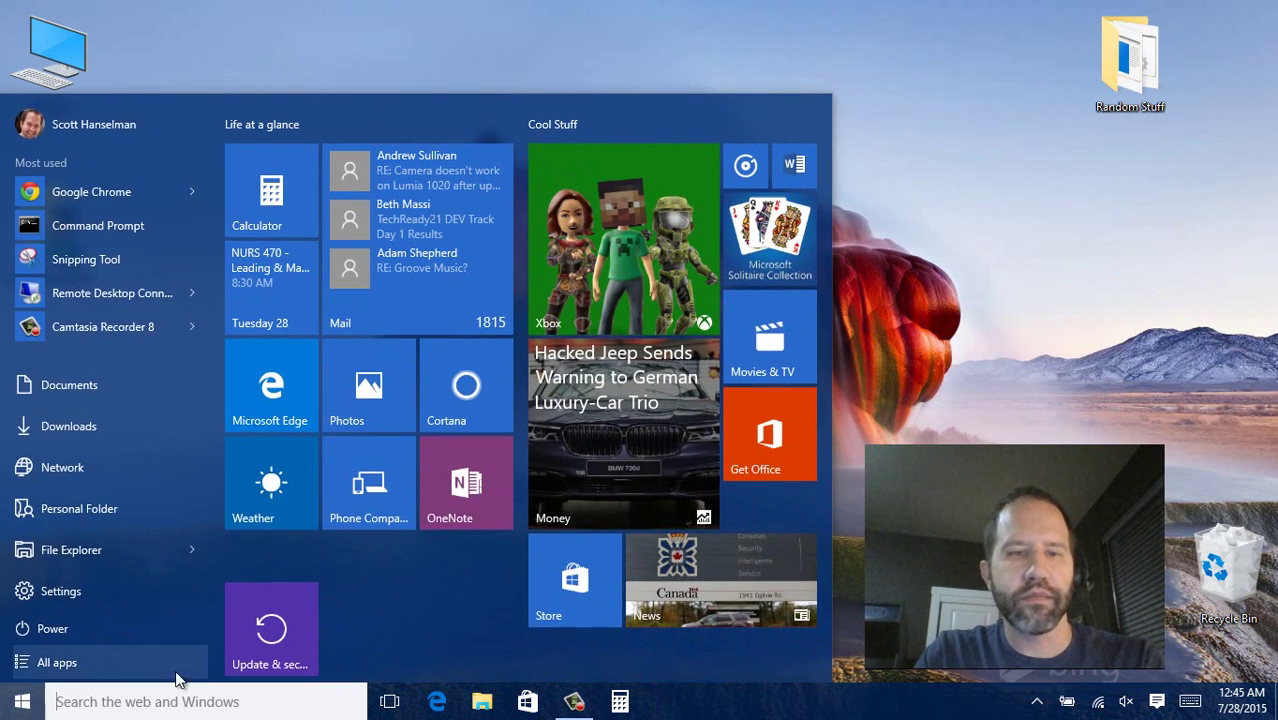
left_click(291, 638)
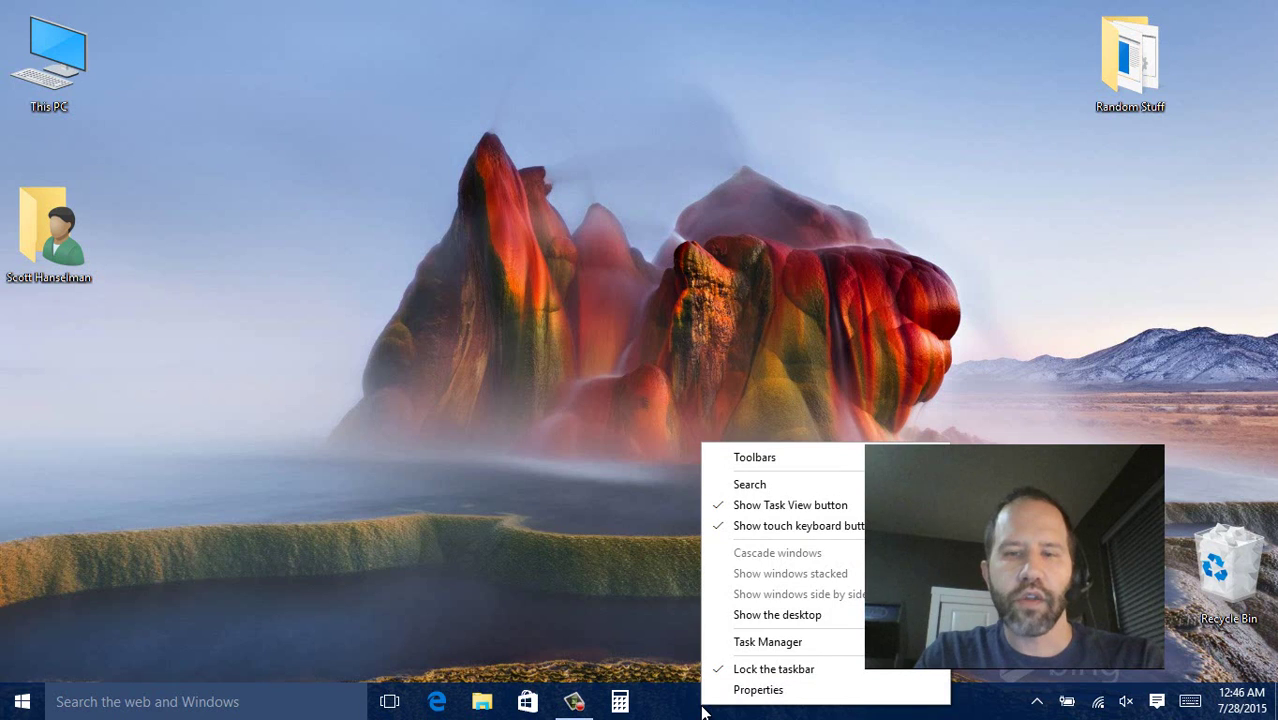
right_click(684, 712)
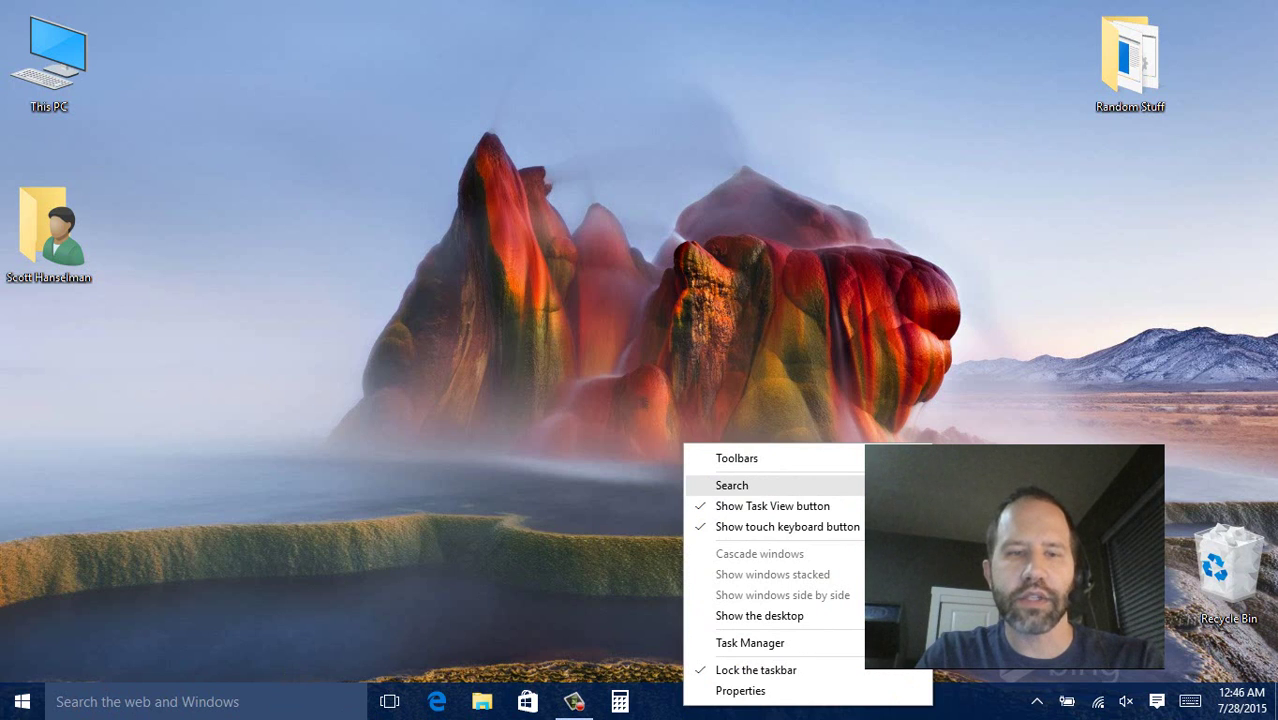
left_click(920, 506)
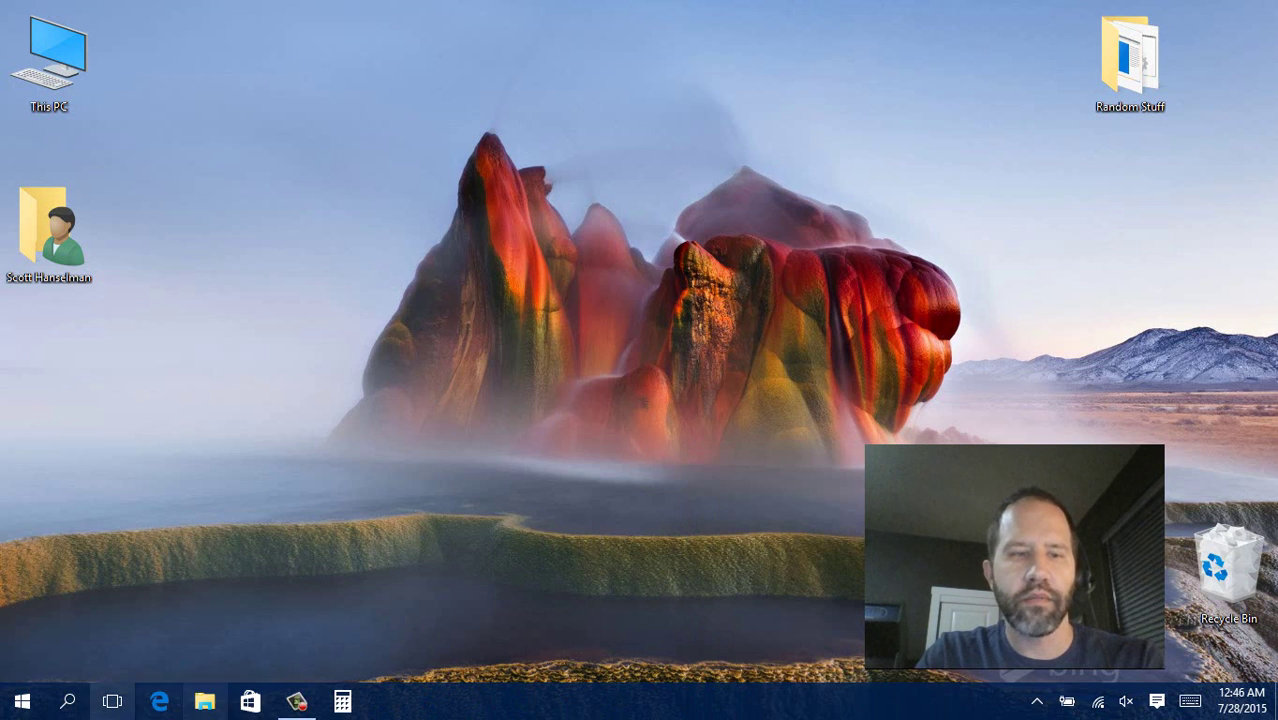
left_click(70, 703)
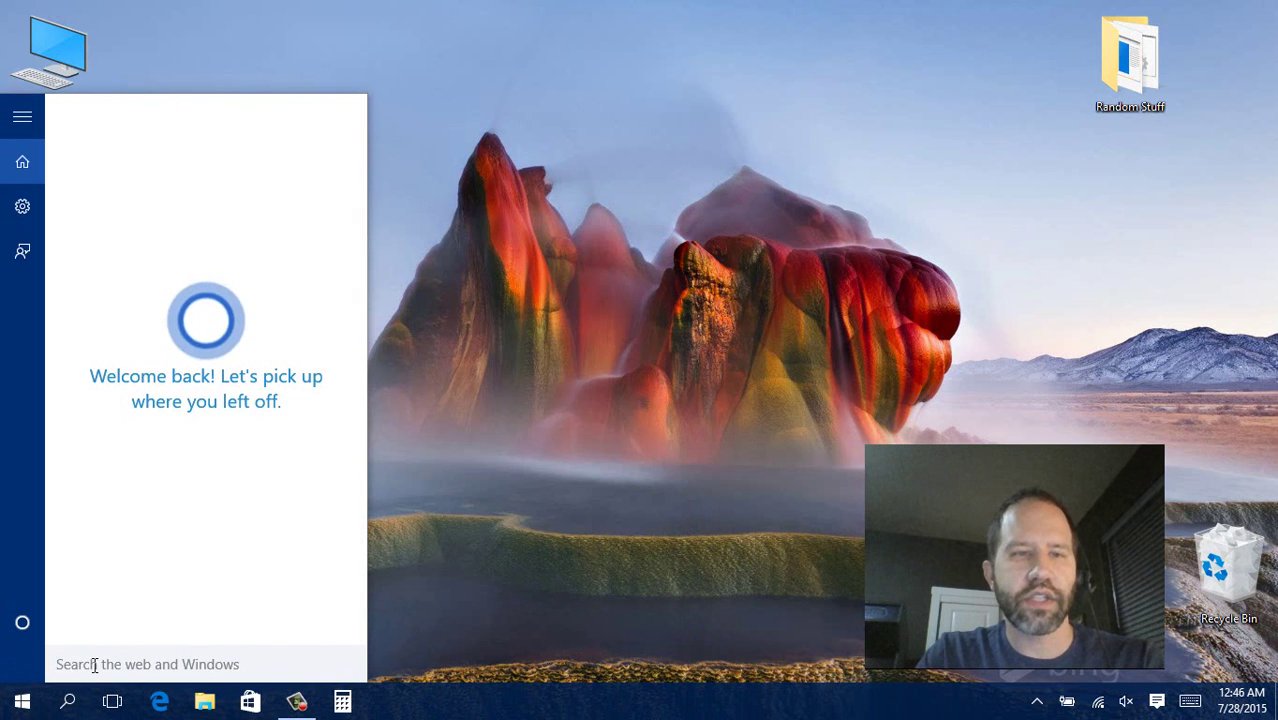
left_click(68, 702)
left_click(68, 702)
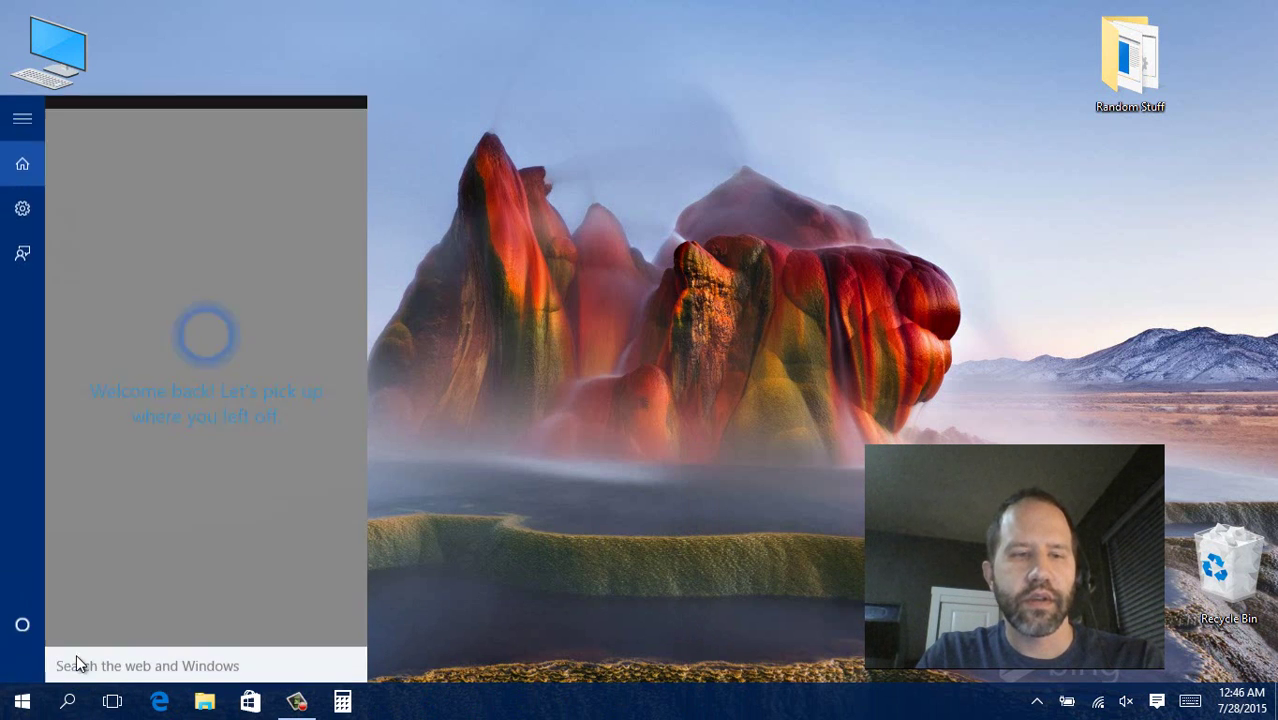
left_click(456, 700)
right_click(461, 700)
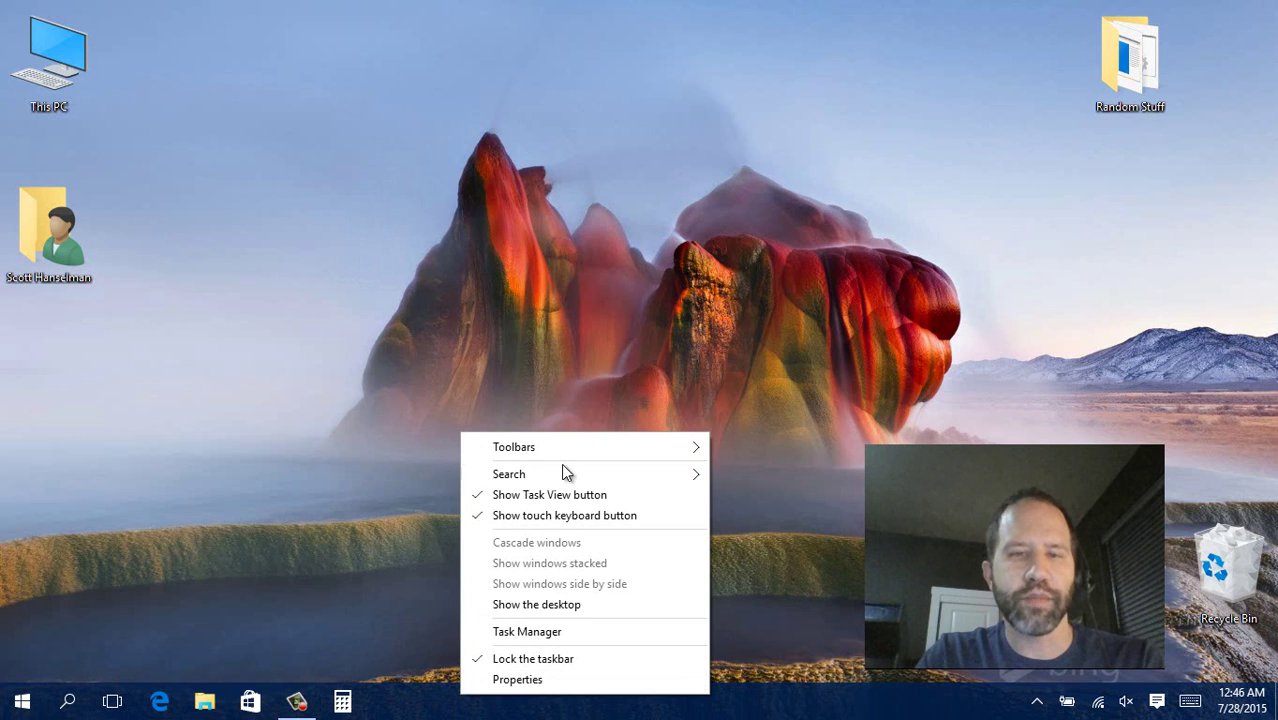
mouse_move(567, 475)
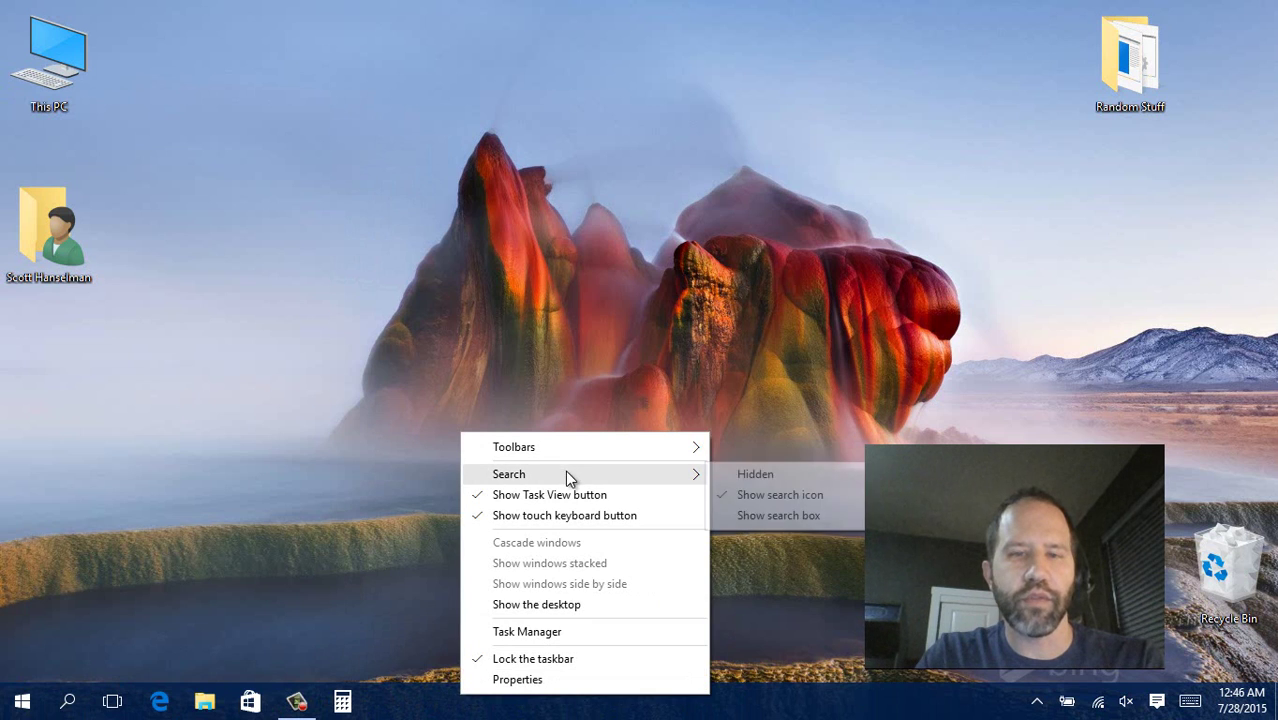
left_click(758, 516)
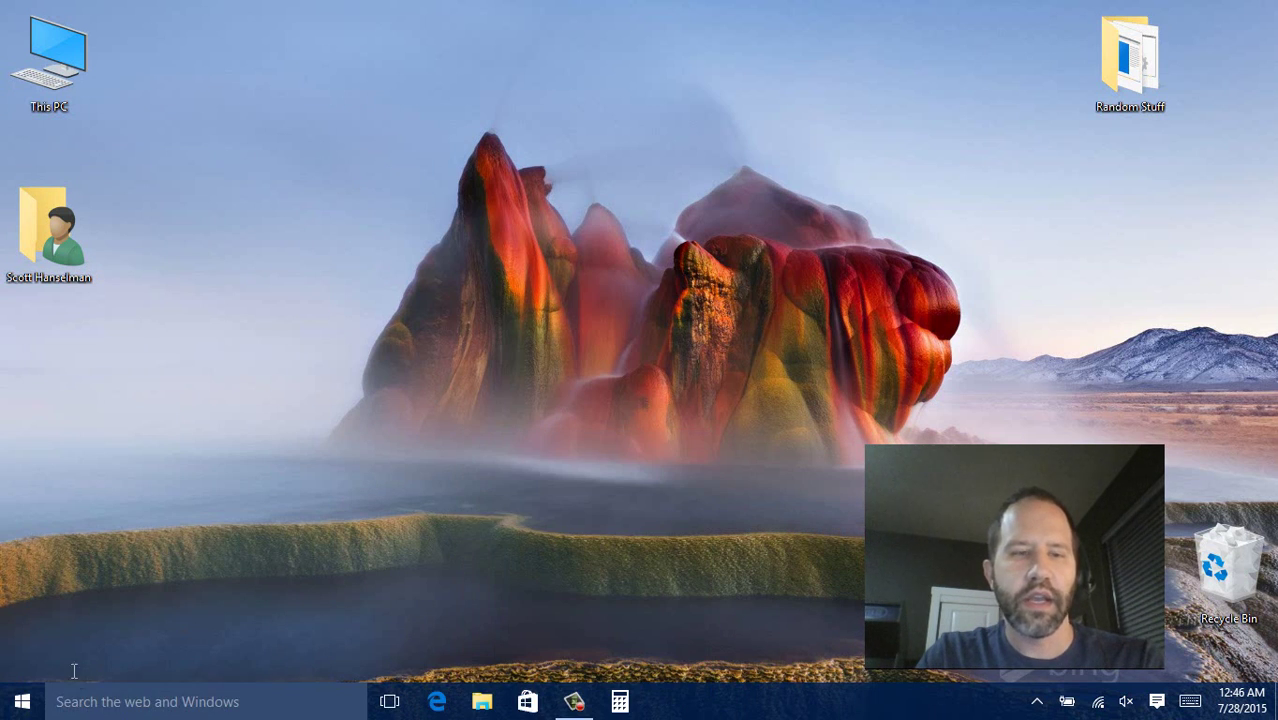
Step: Open Cortana and grant it access to the device location
left_click(100, 700)
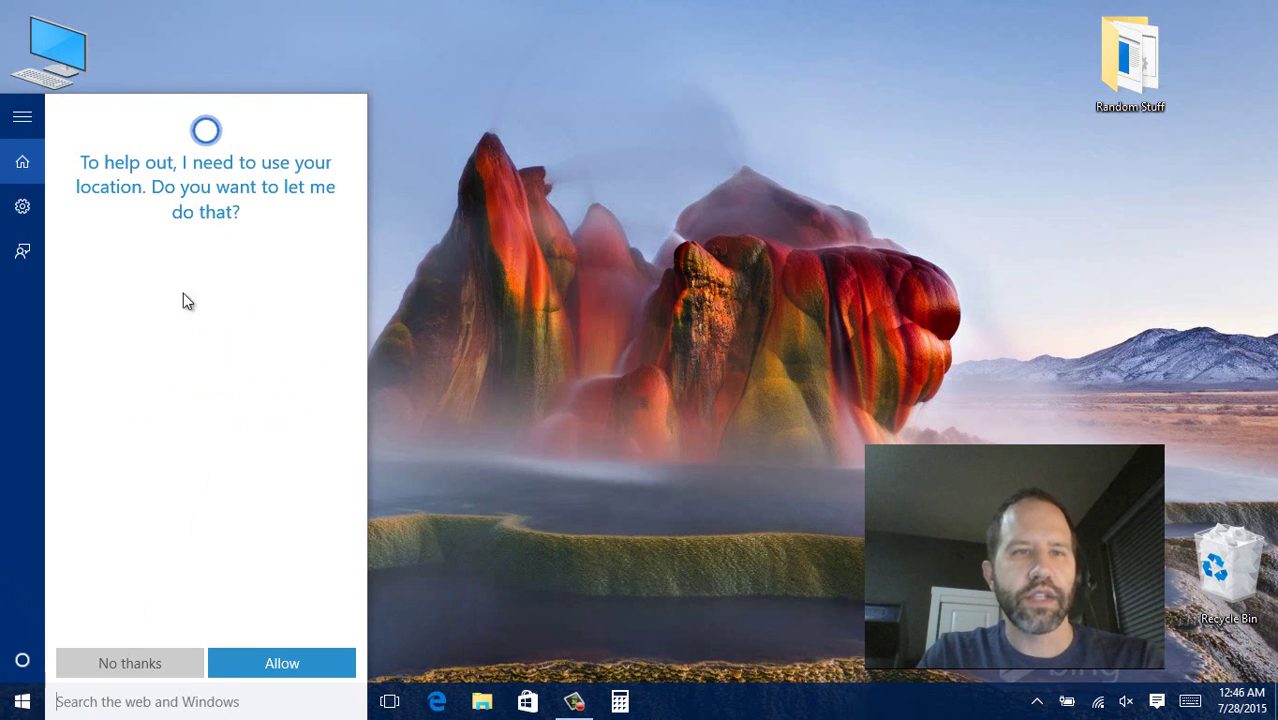
left_click(281, 658)
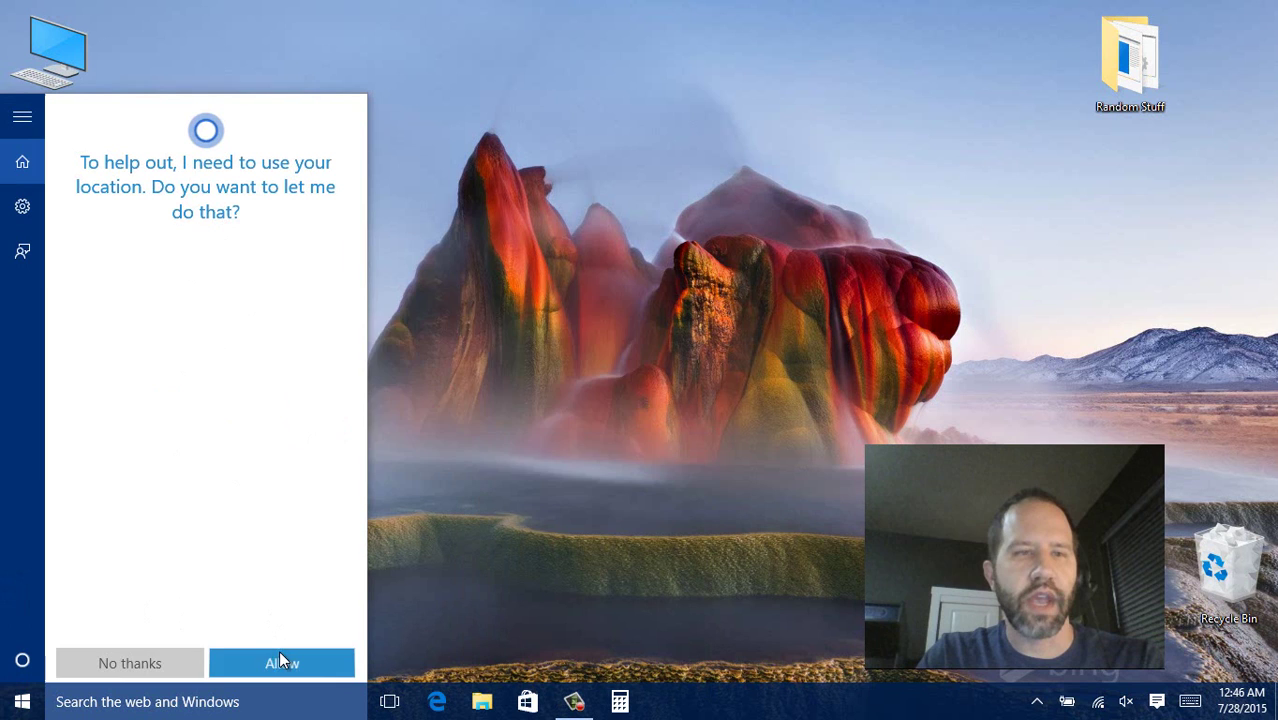
left_click(472, 446)
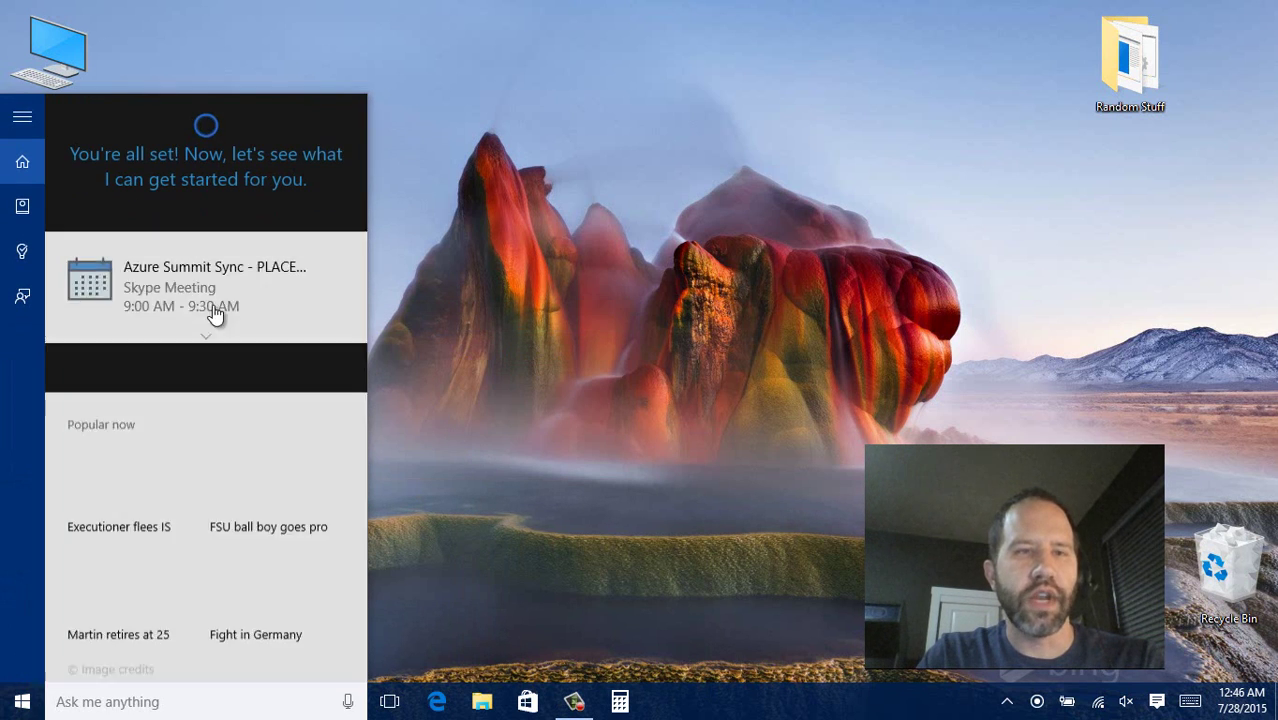
Step: Browse the Cortana feed, ask a spoken height question, then close the answer
scroll(177, 448, "down", 5)
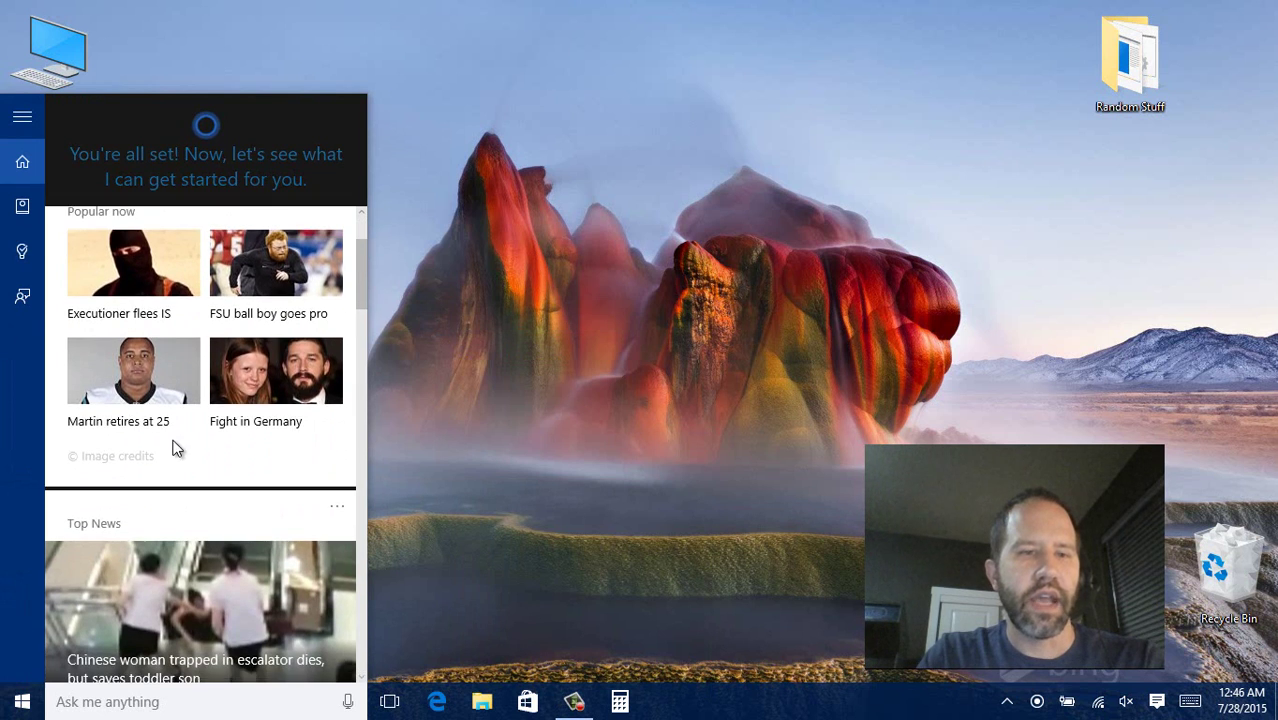
scroll(183, 462, "down", 9)
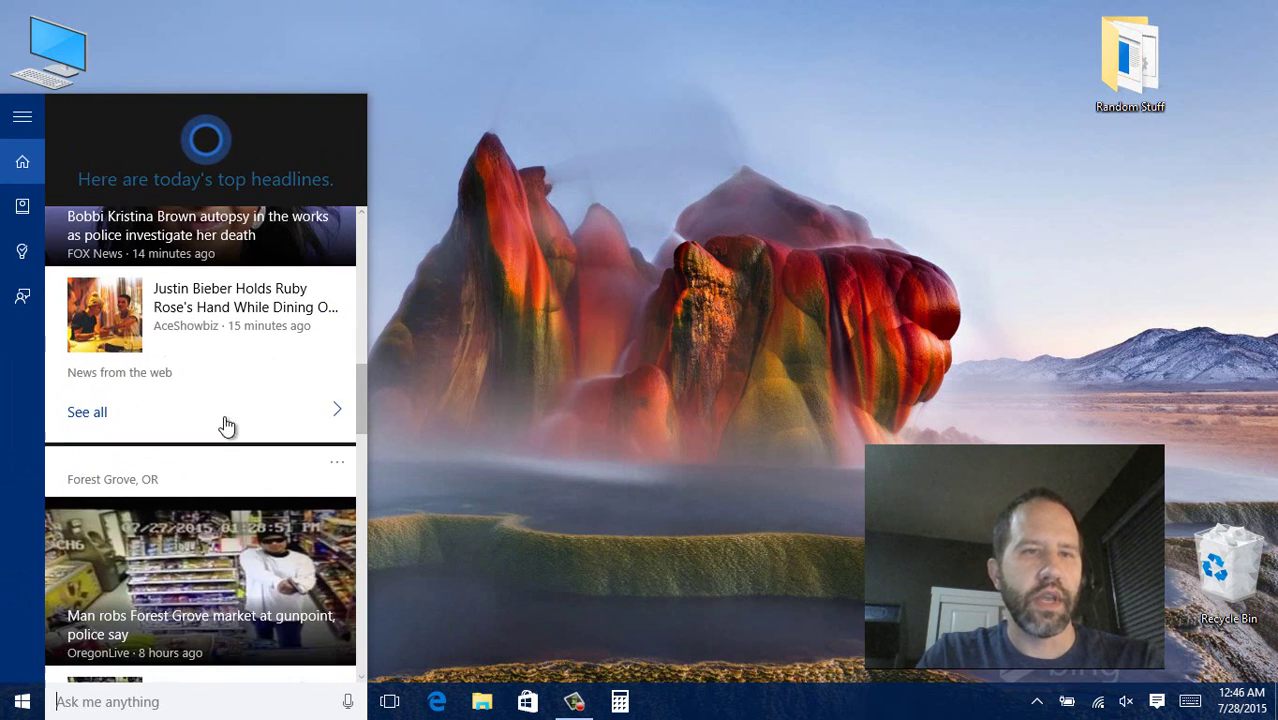
scroll(196, 395, "down", 8)
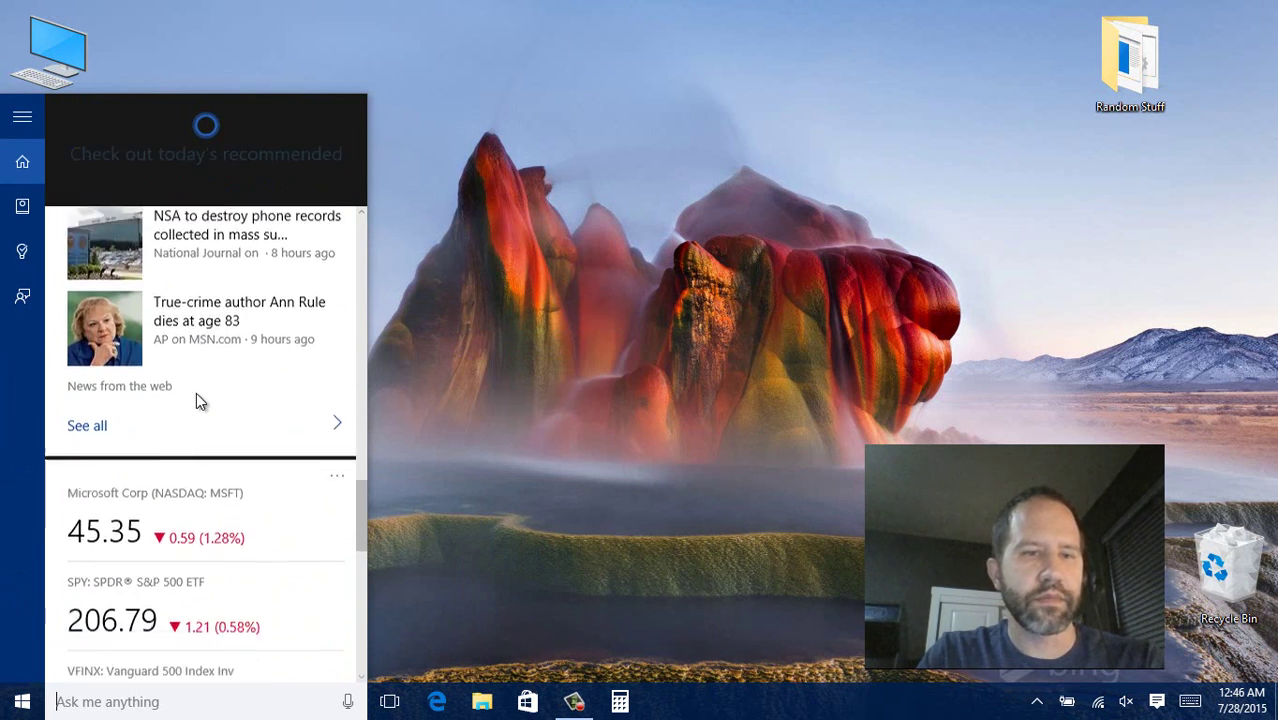
left_click(501, 286)
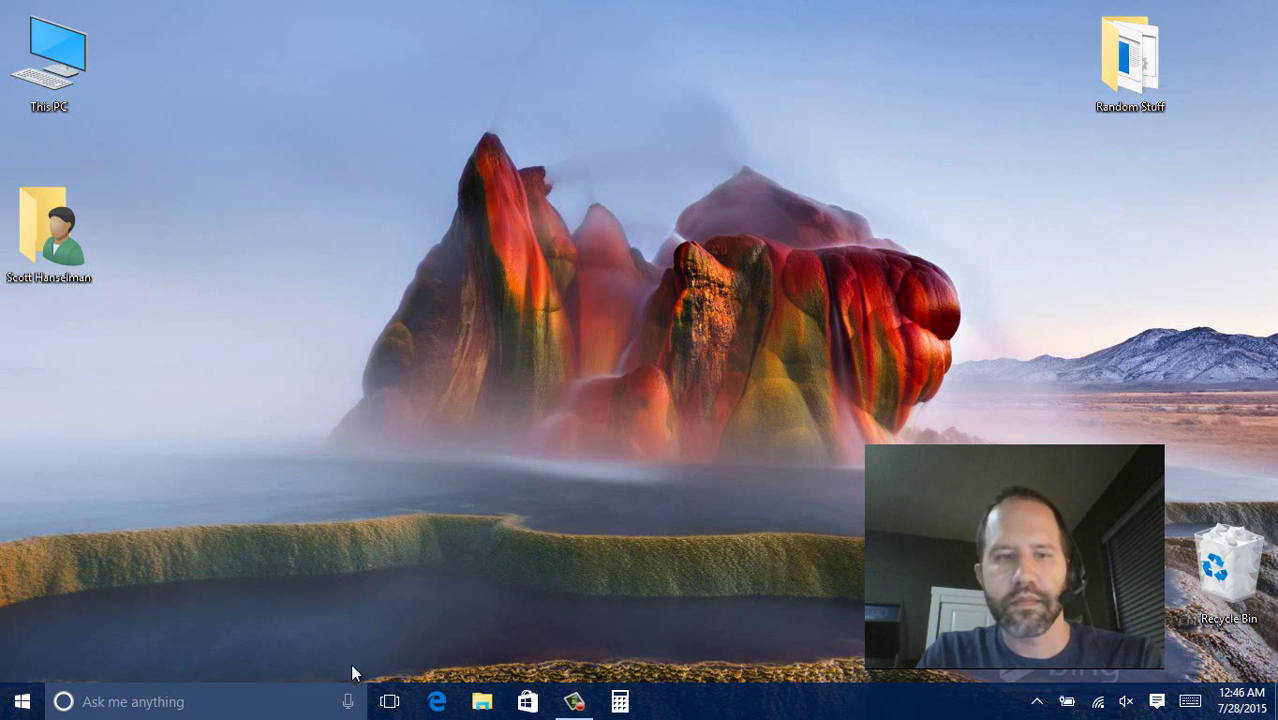
left_click(347, 704)
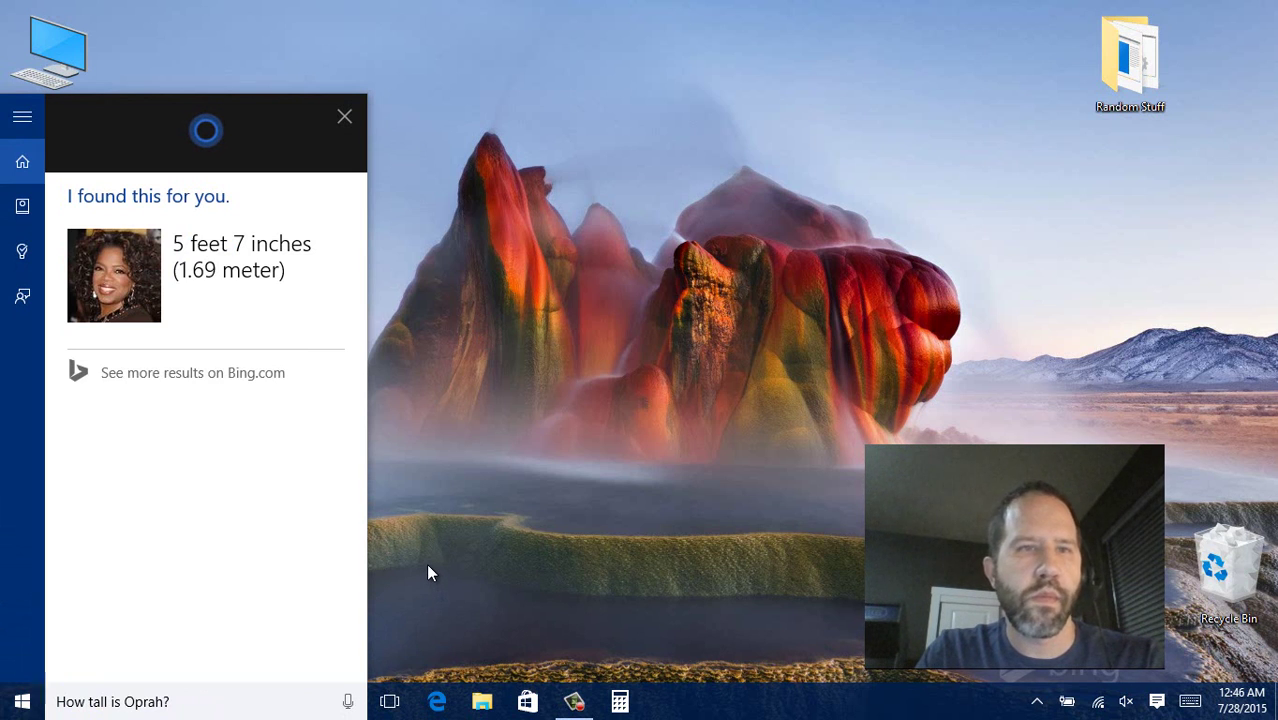
left_click(343, 117)
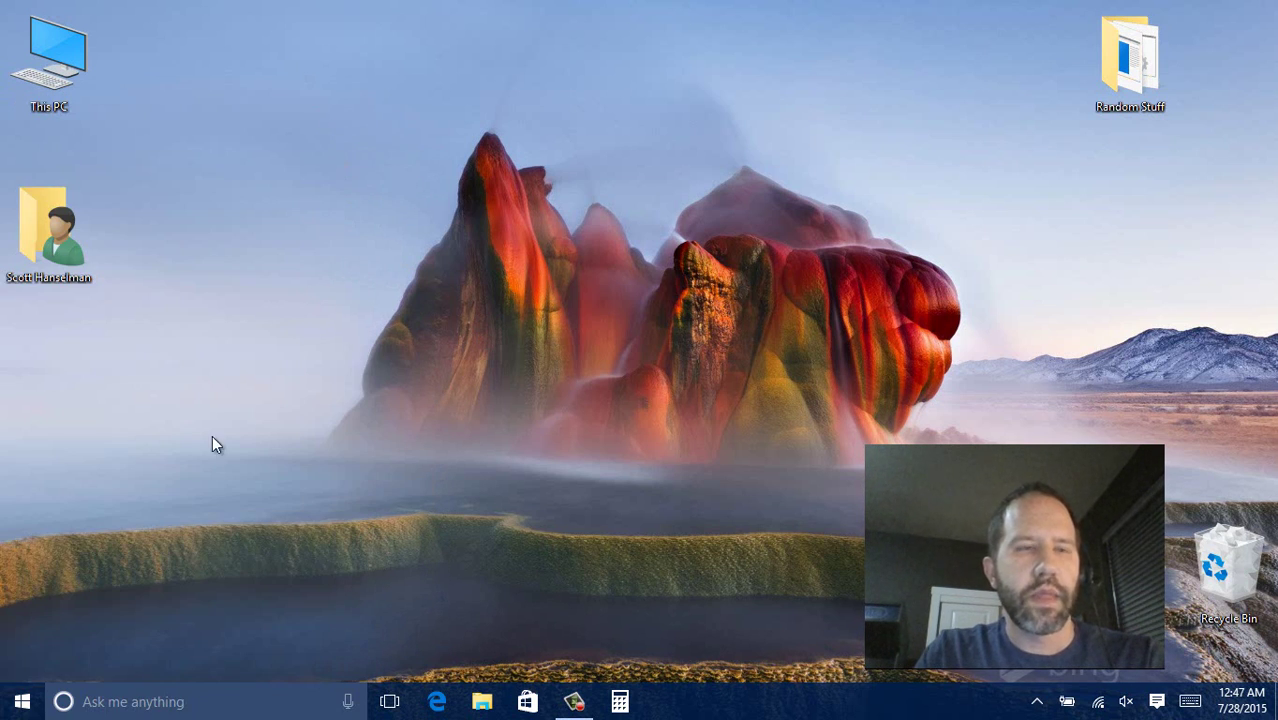
left_click(22, 701)
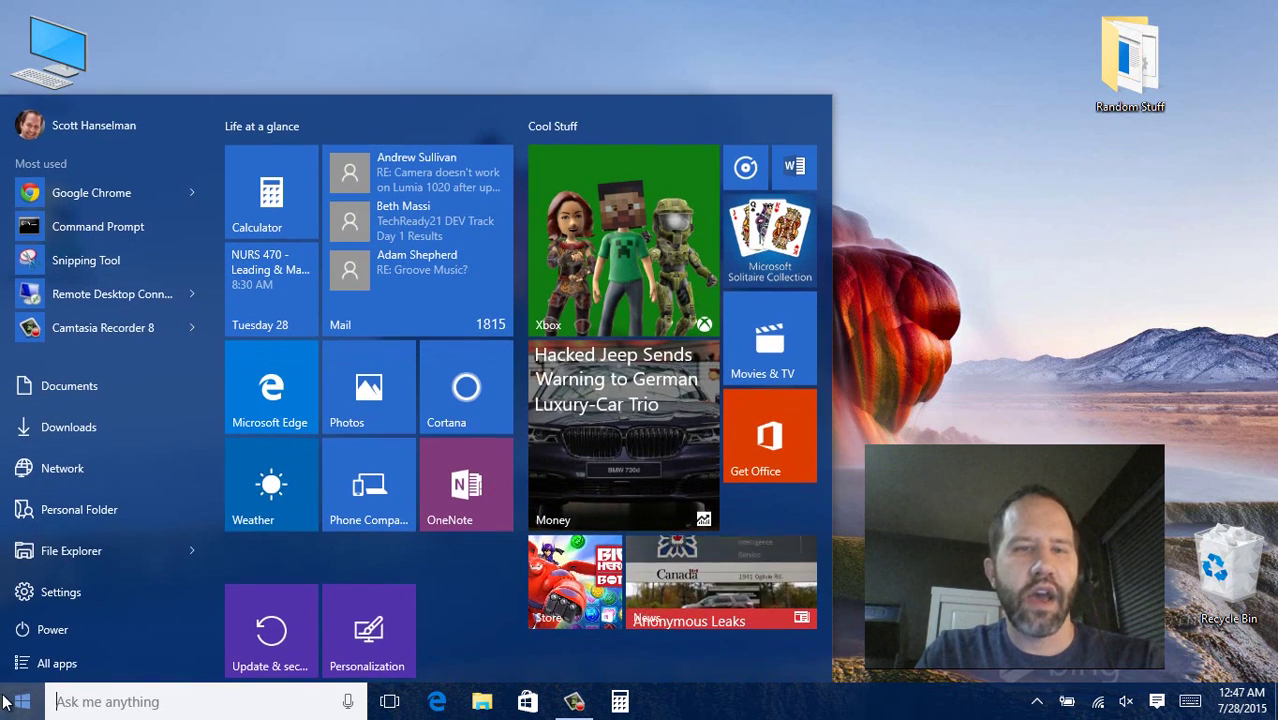
left_click(51, 662)
scroll(77, 282, "down", 6)
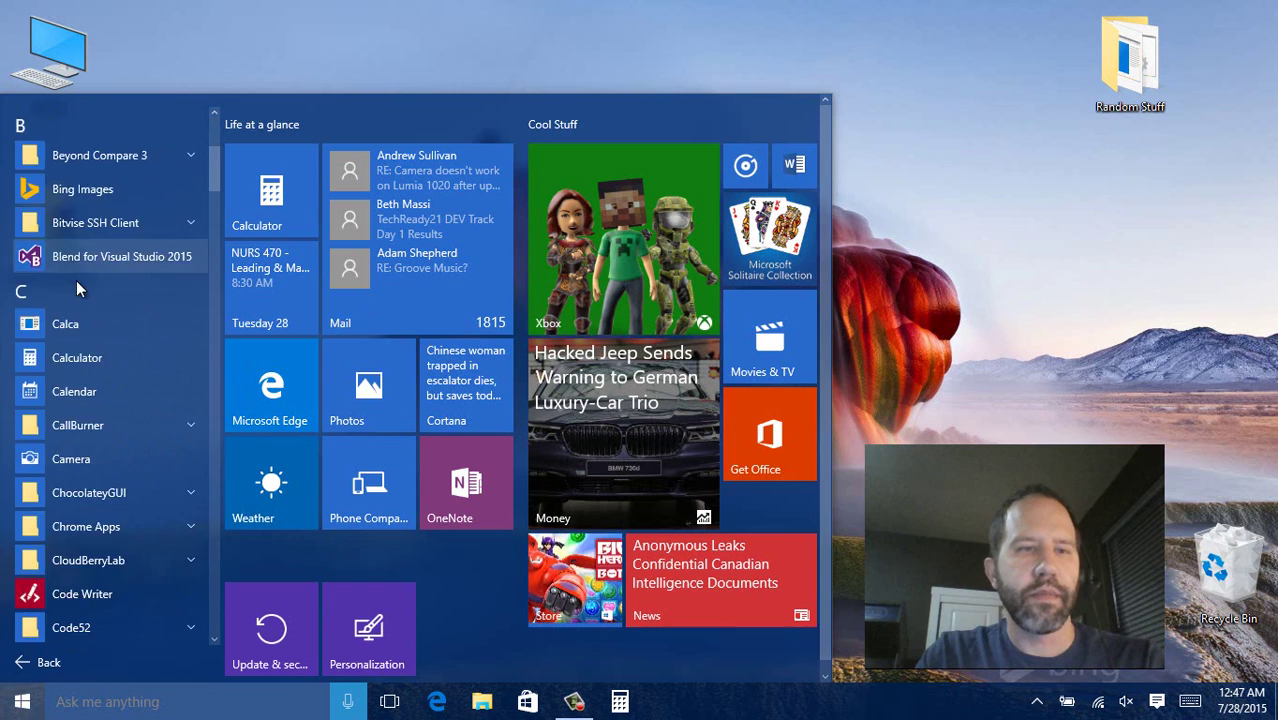
scroll(78, 280, "down", 3)
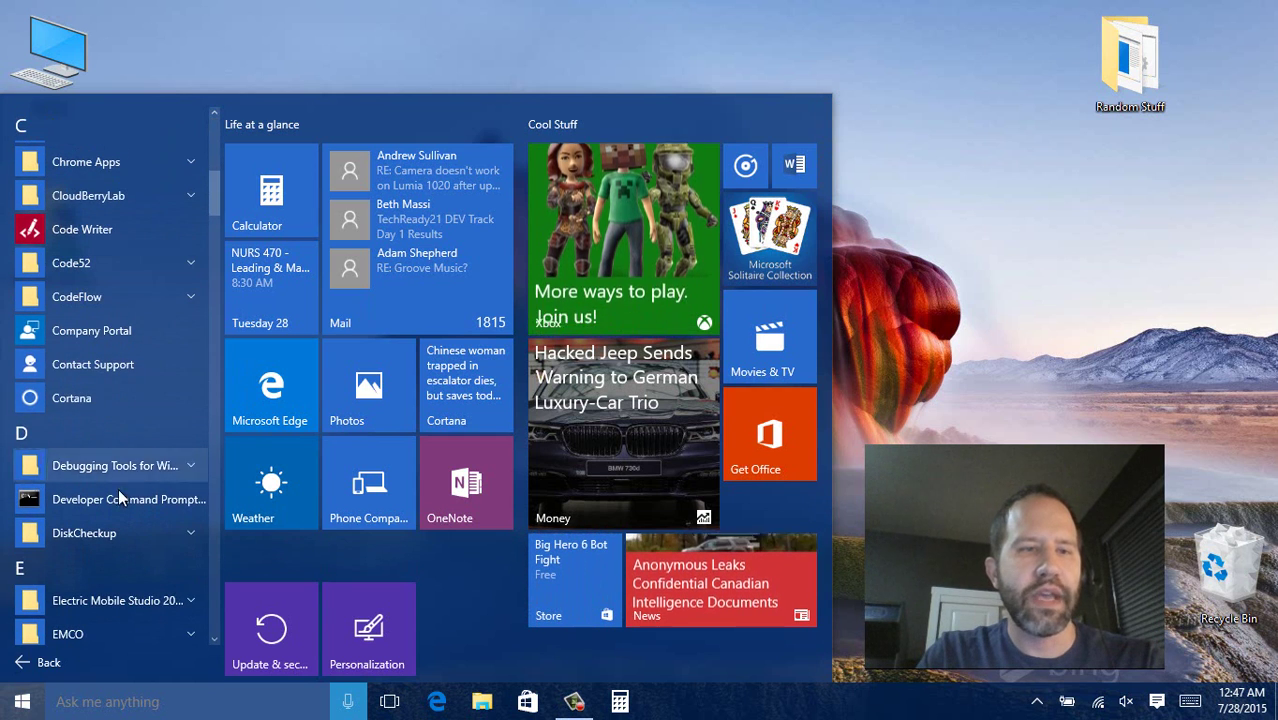
scroll(64, 380, "down", 3)
scroll(61, 370, "down", 2)
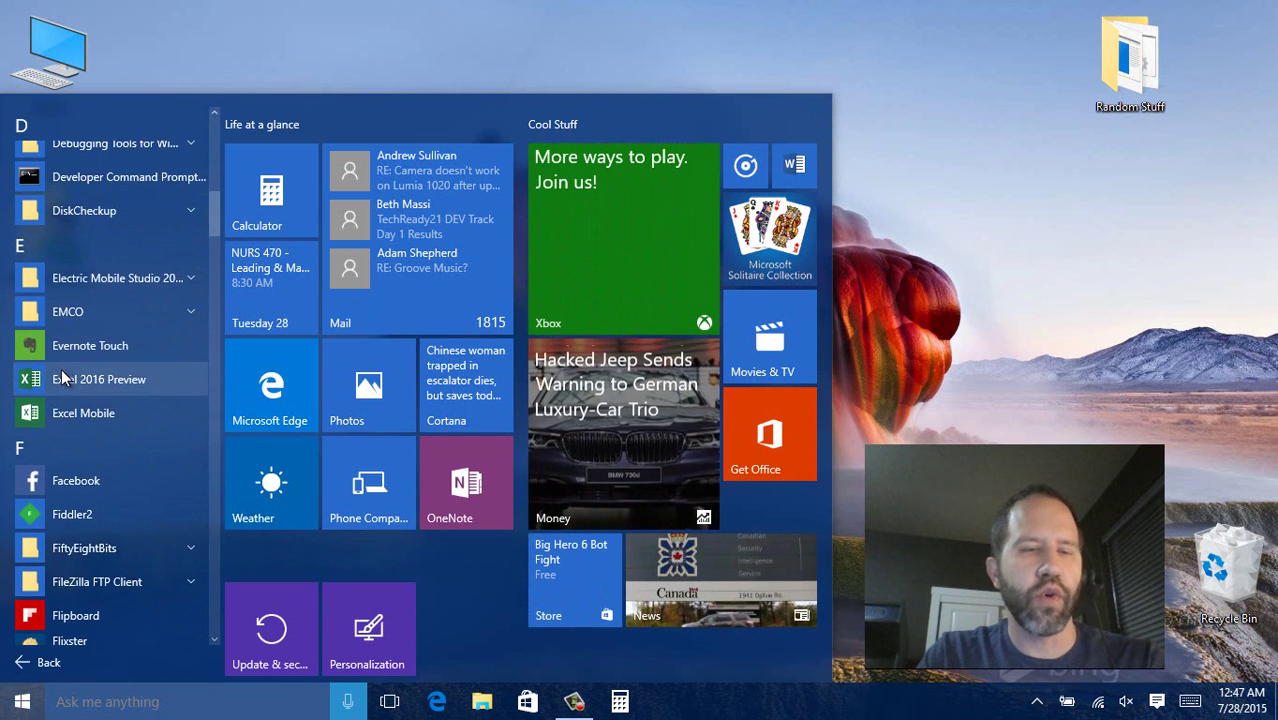
scroll(63, 345, "down", 3)
right_click(63, 350)
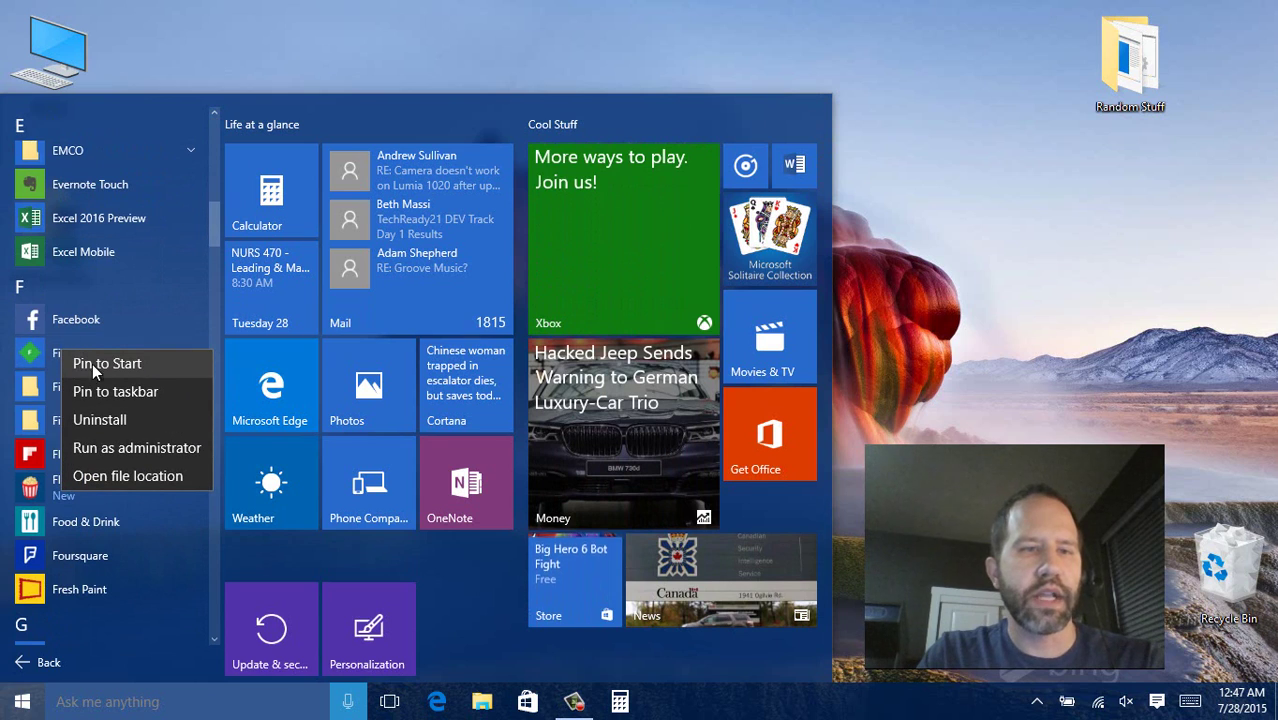
key("super")
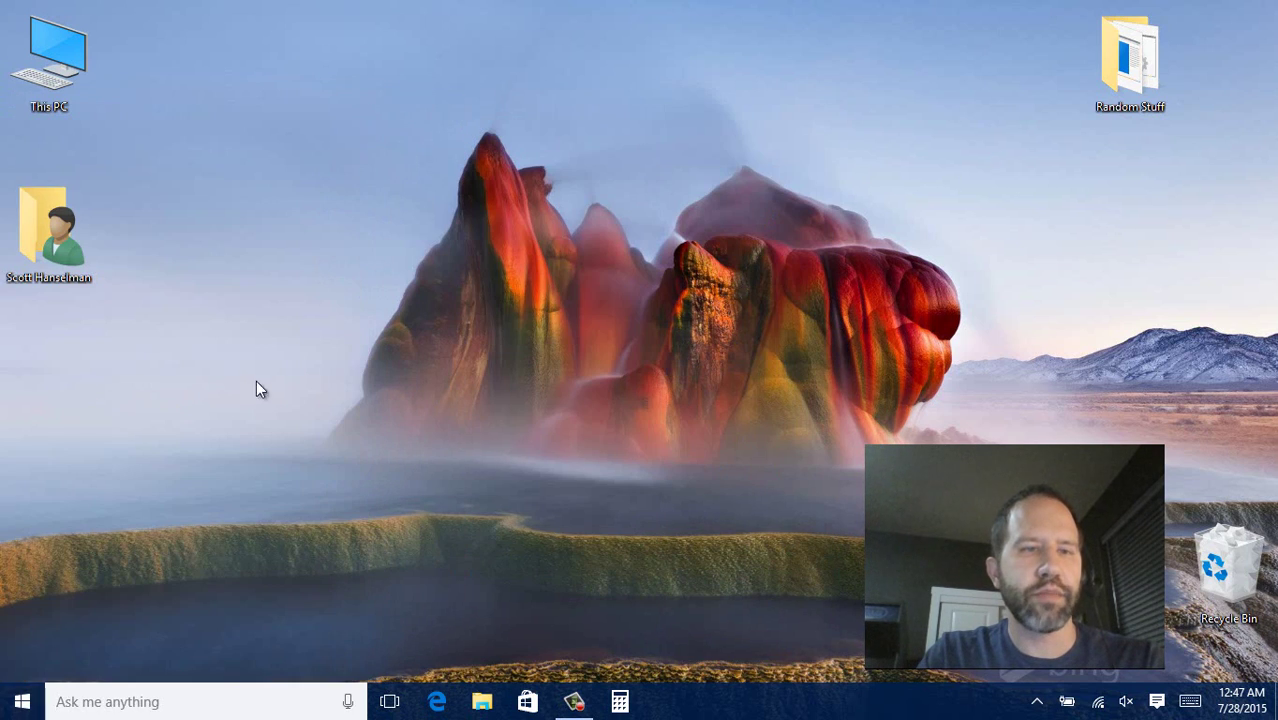
left_click(22, 701)
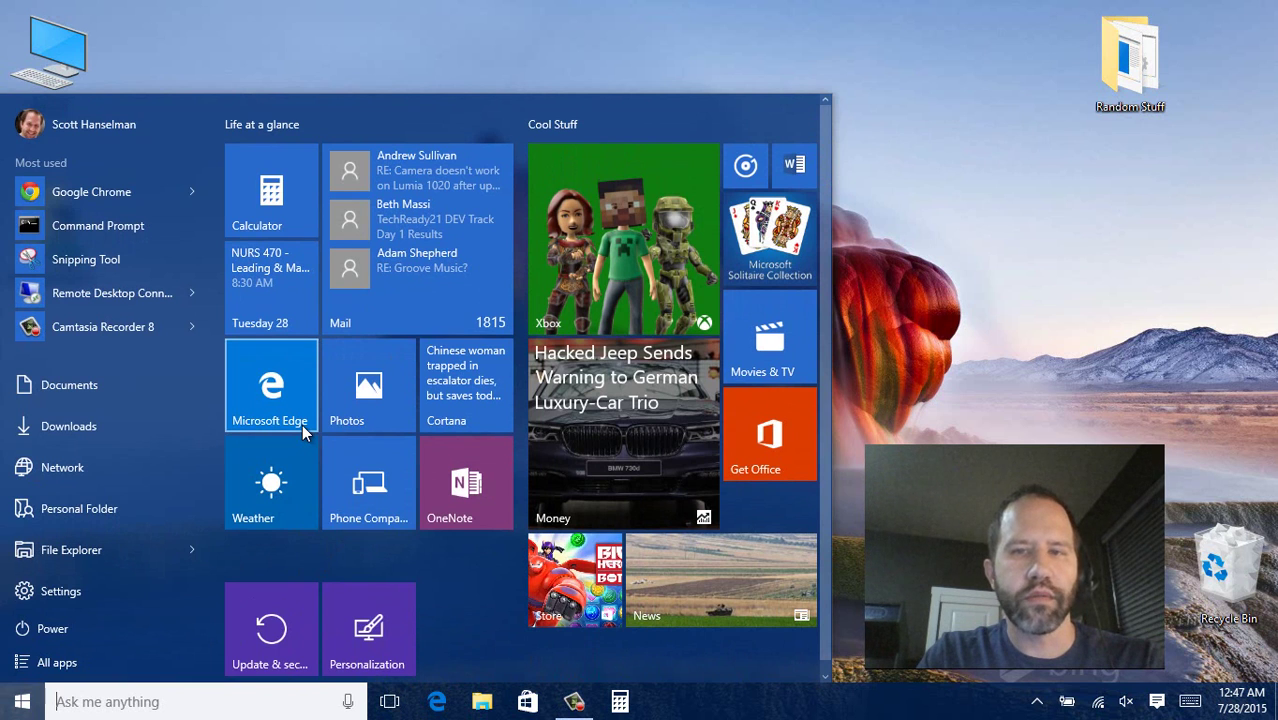
left_click(601, 597)
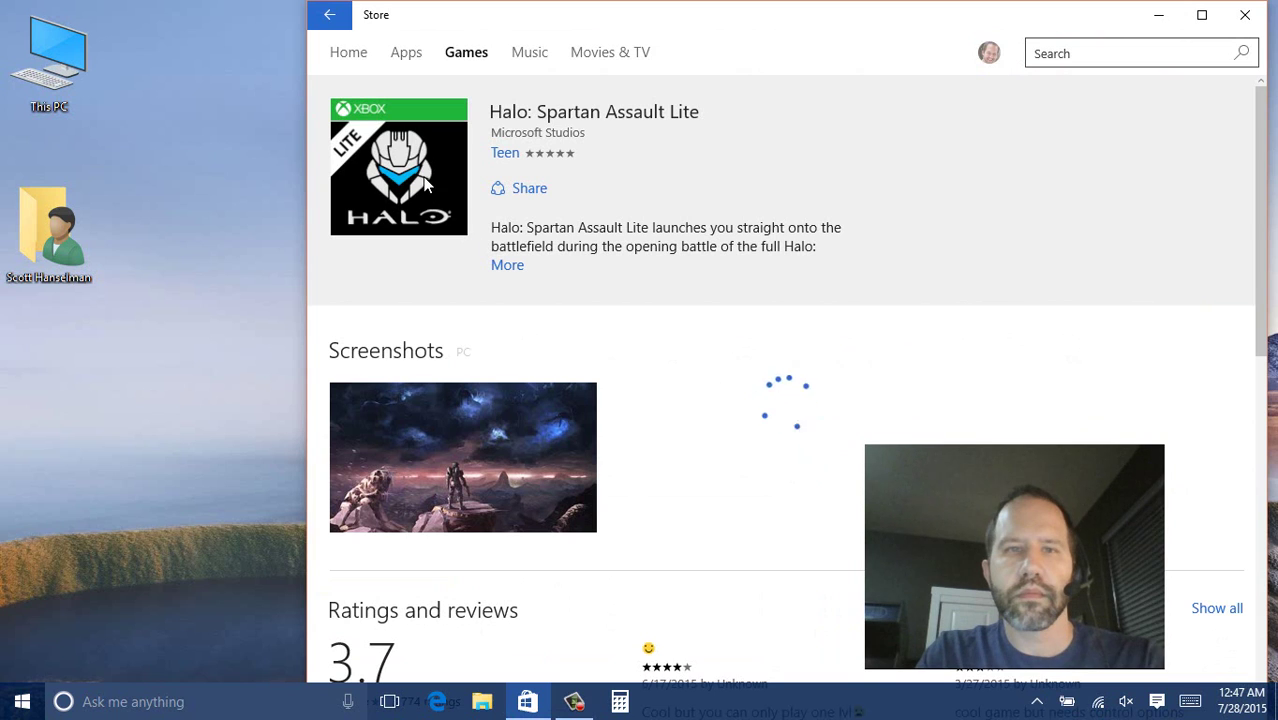
left_click(1245, 14)
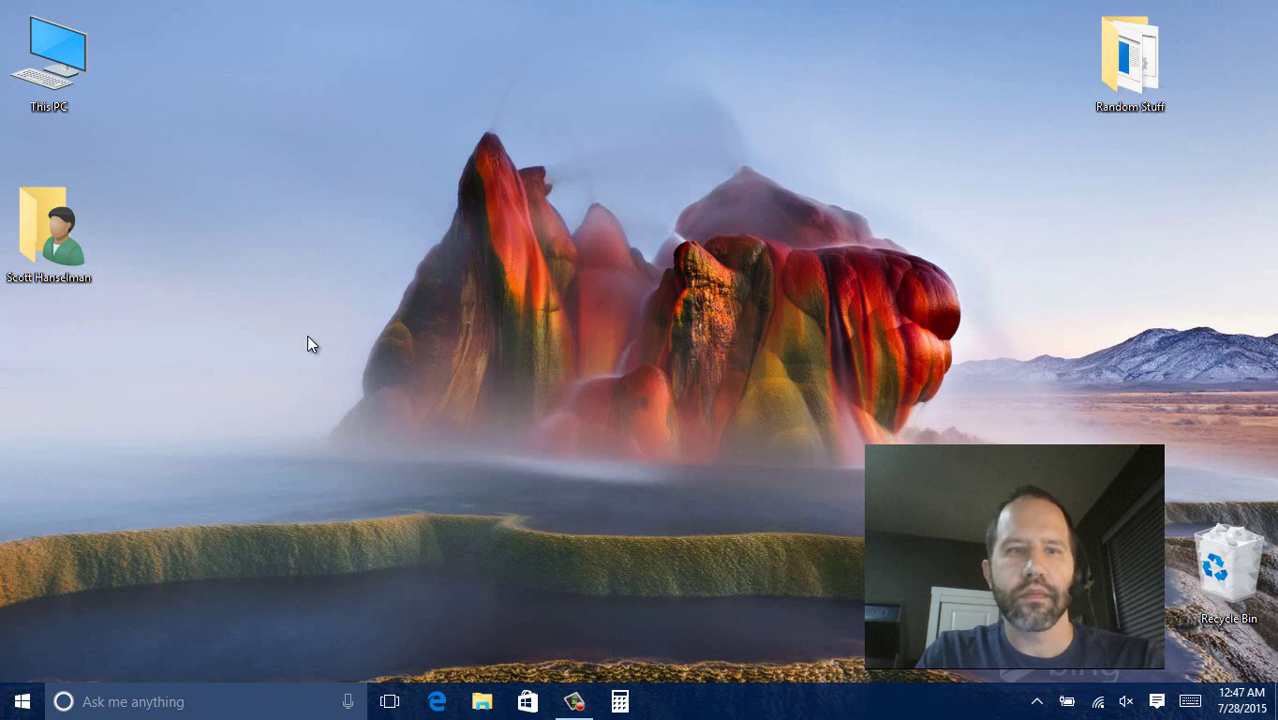
Step: Drag the Mail tile from Start onto the desktop as a shortcut
left_click(16, 700)
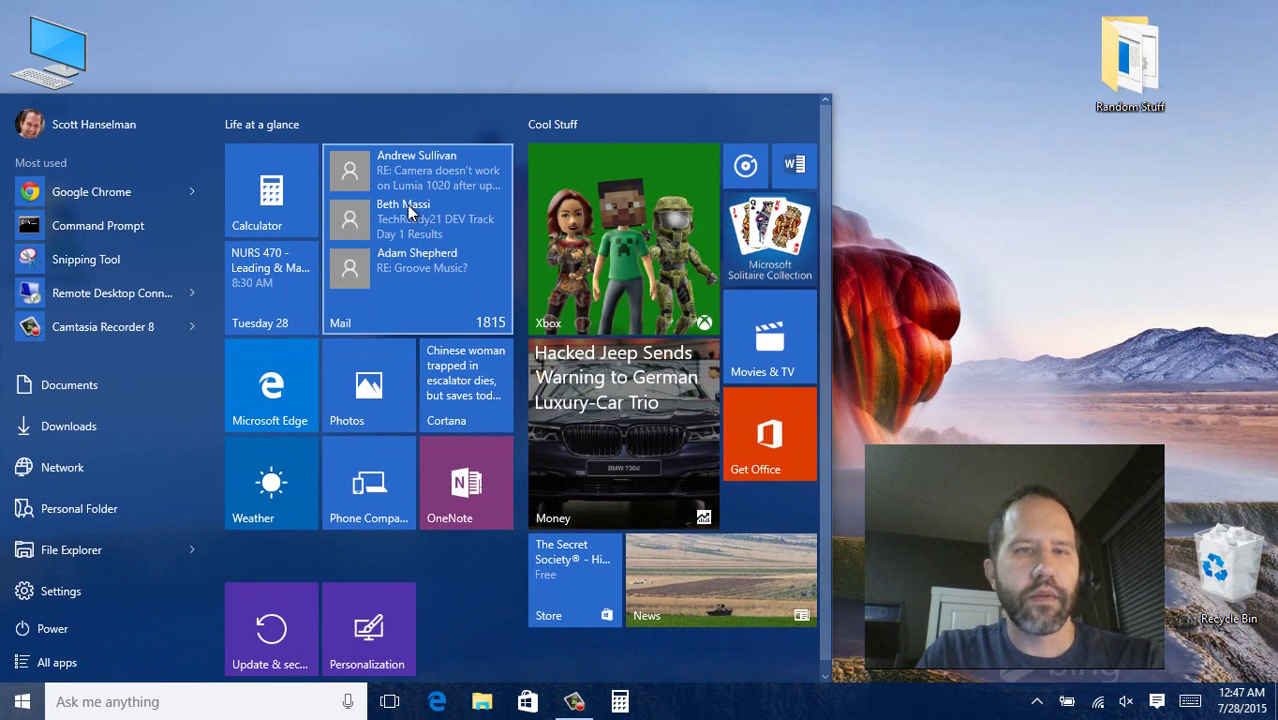
left_click_drag(409, 206, 1032, 224)
left_click_drag(1032, 55, 577, 155)
Step: Add an Xbox desktop shortcut and line it up beside Mail at the top
left_click(22, 701)
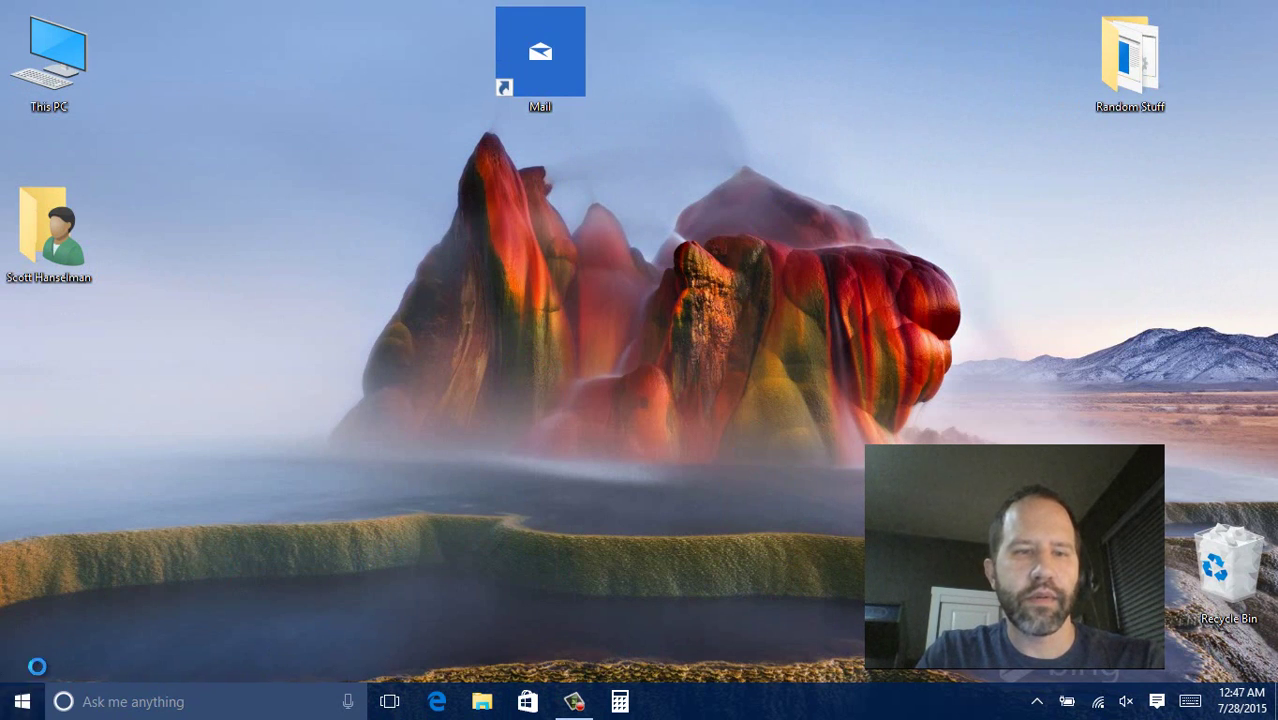
left_click_drag(672, 287, 1010, 251)
left_click_drag(1031, 54, 631, 60)
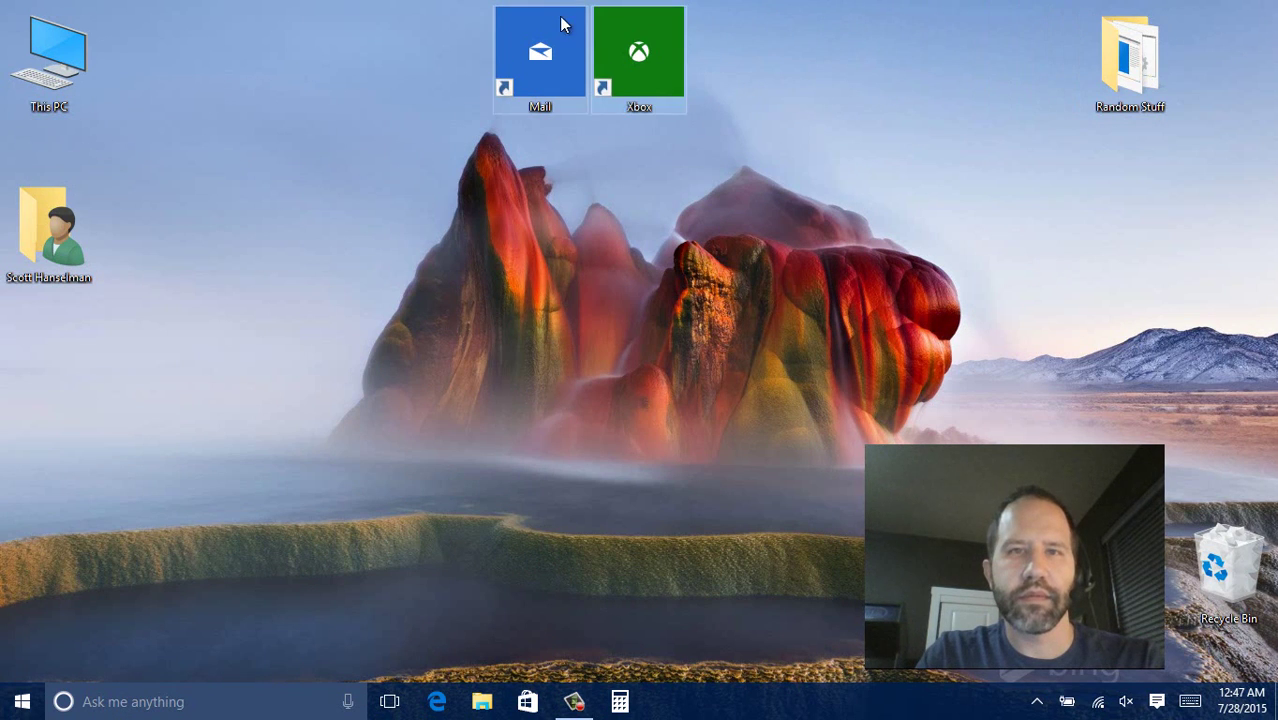
left_click_drag(568, 23, 712, 690)
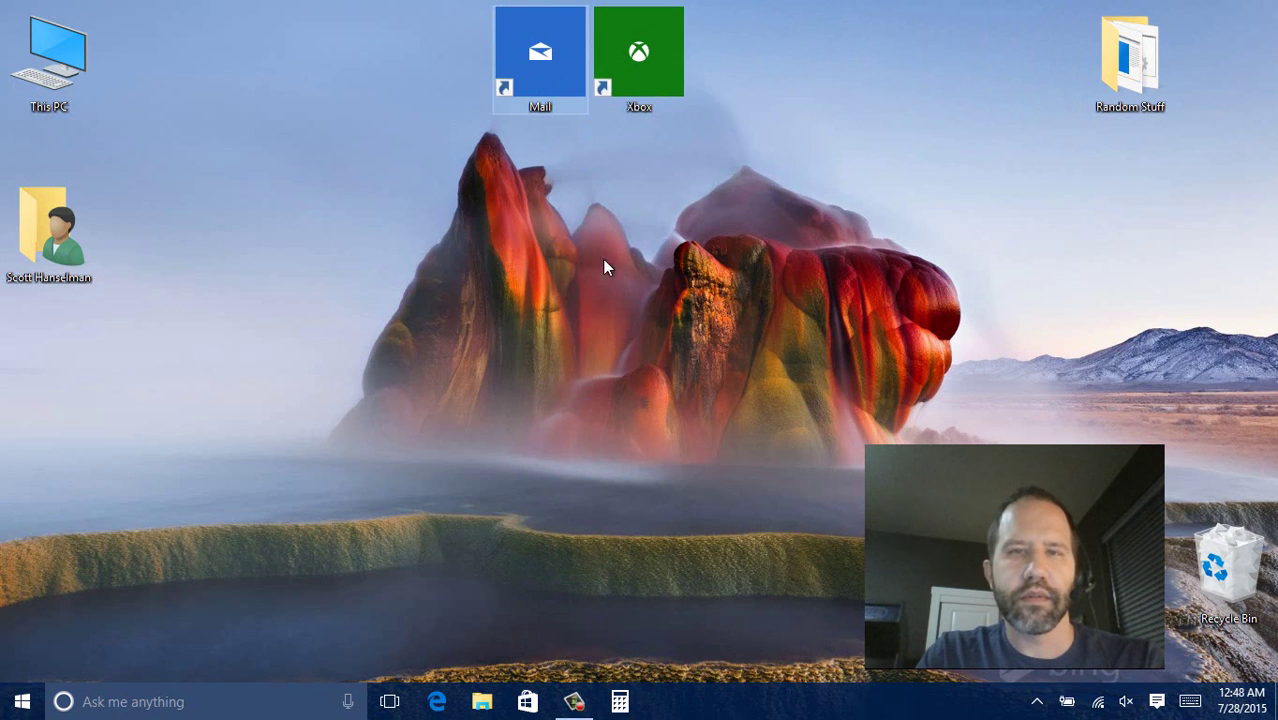
left_click_drag(543, 69, 548, 91)
left_click_drag(638, 55, 541, 51)
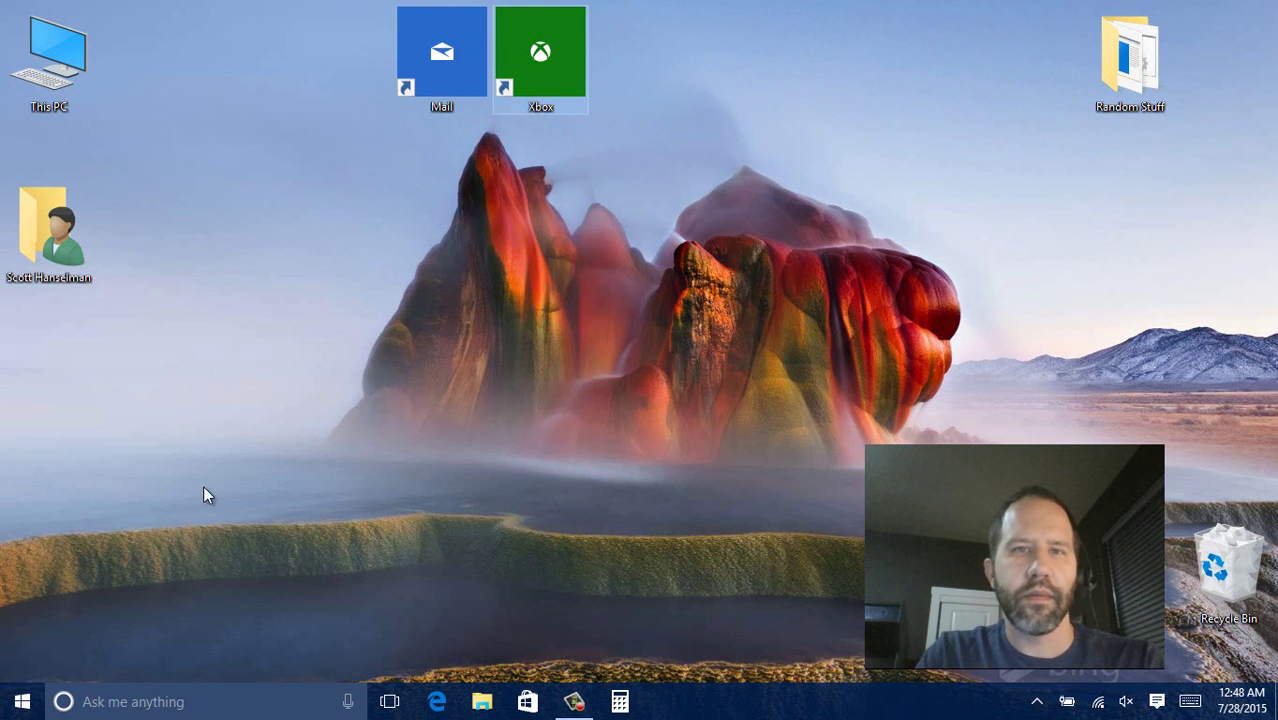
key("super")
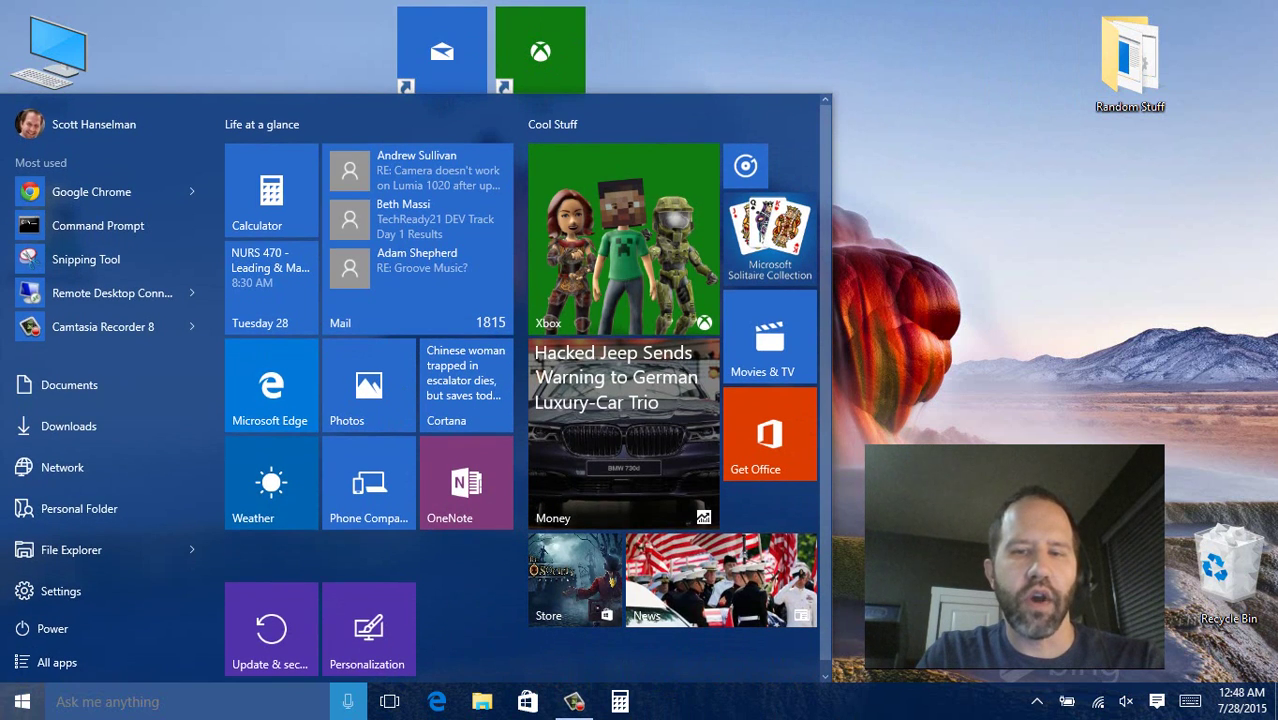